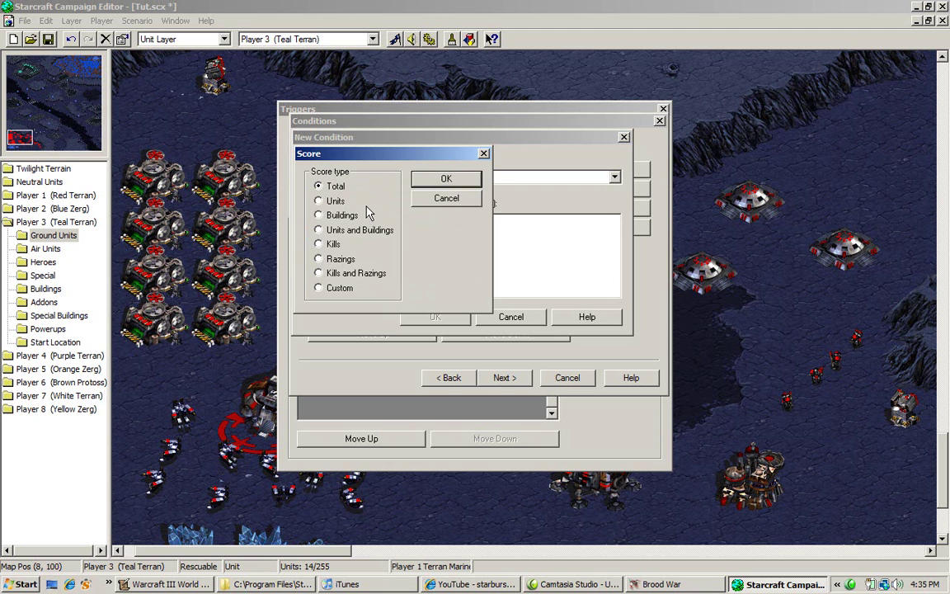
- Close the Score settings unchanged and change the condition type to SWITCH
{"action": "left_click", "coordinate": [434, 199]}
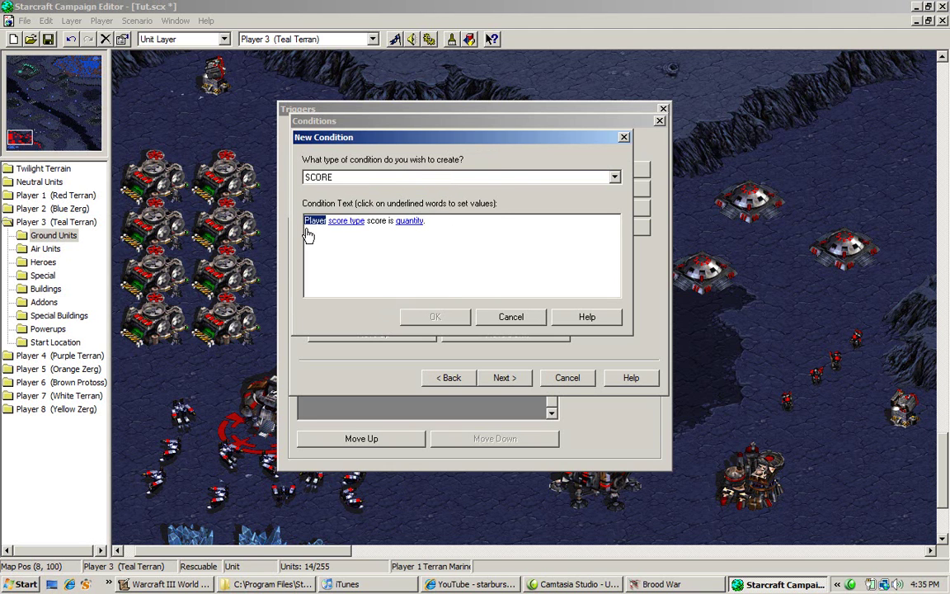
{"action": "key", "text": "Tab"}
{"action": "left_click", "coordinate": [376, 180]}
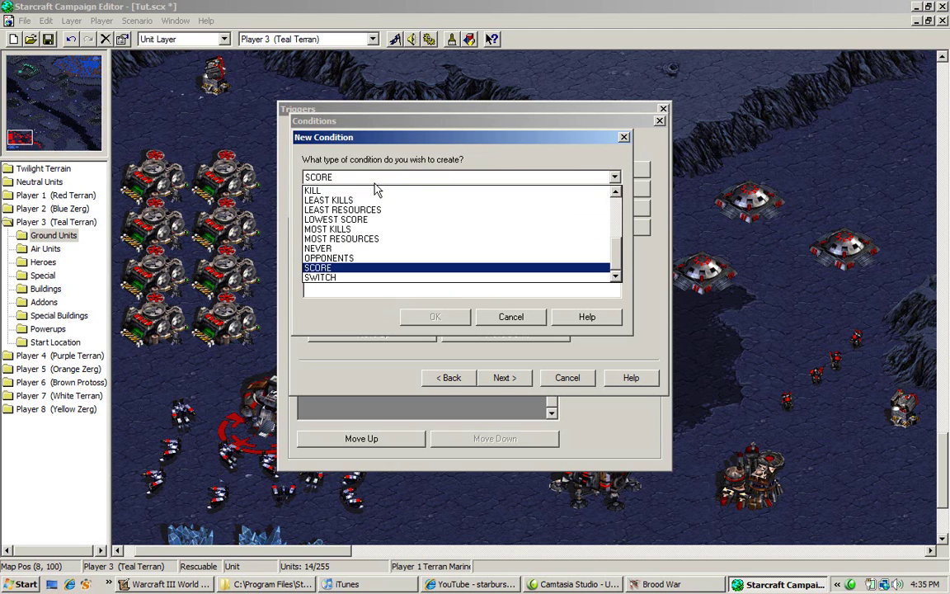
{"action": "left_click", "coordinate": [359, 278]}
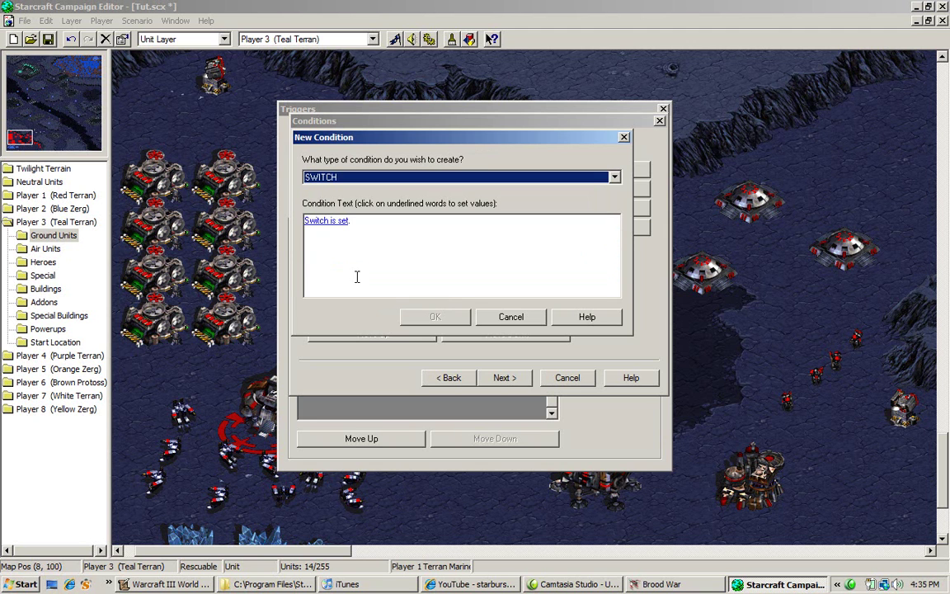
- Try the Switch state Cleared, then cancel both the Switch settings and the new condition
{"action": "double_click", "coordinate": [345, 270]}
{"action": "left_click", "coordinate": [448, 201]}
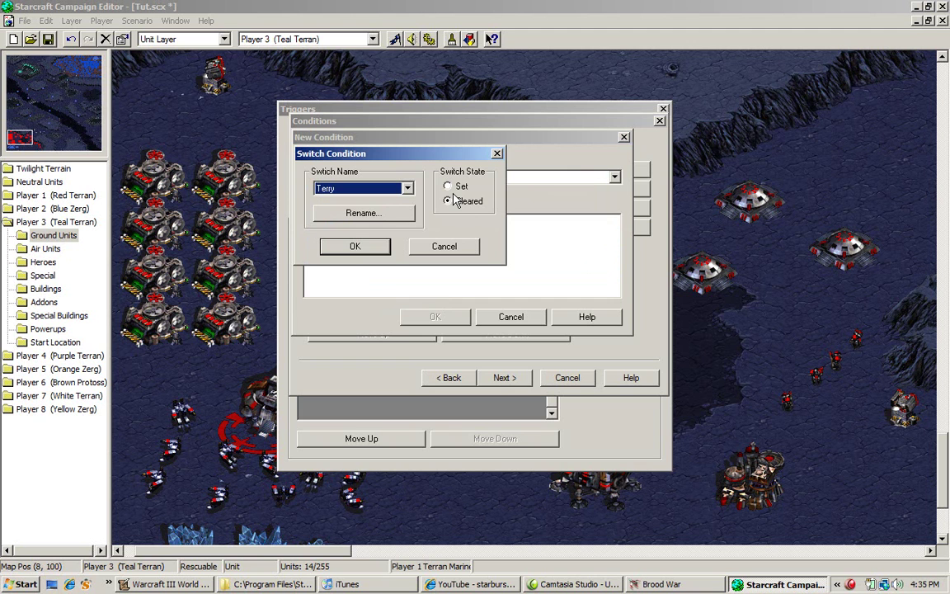
{"action": "left_click", "coordinate": [428, 250]}
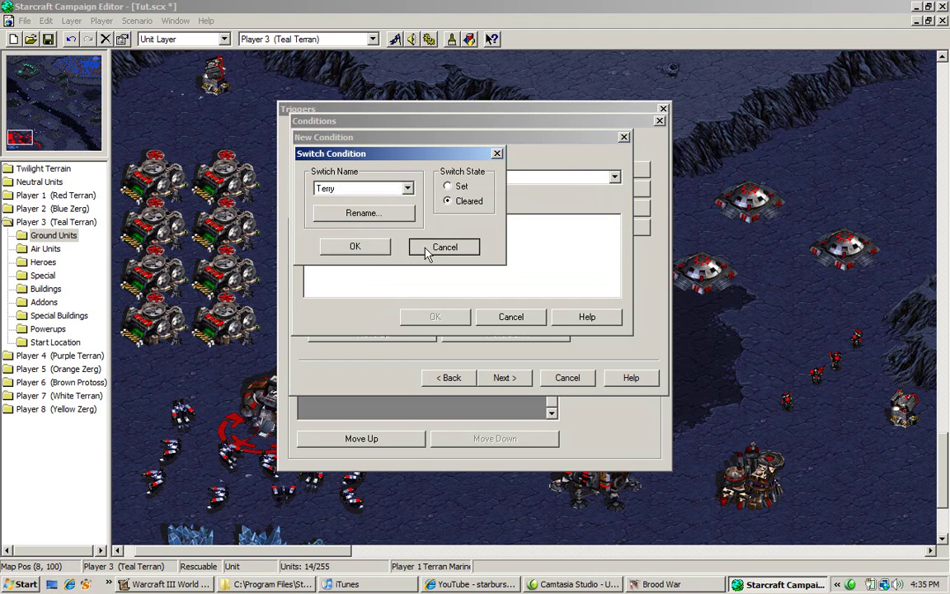
{"action": "left_click", "coordinate": [511, 317]}
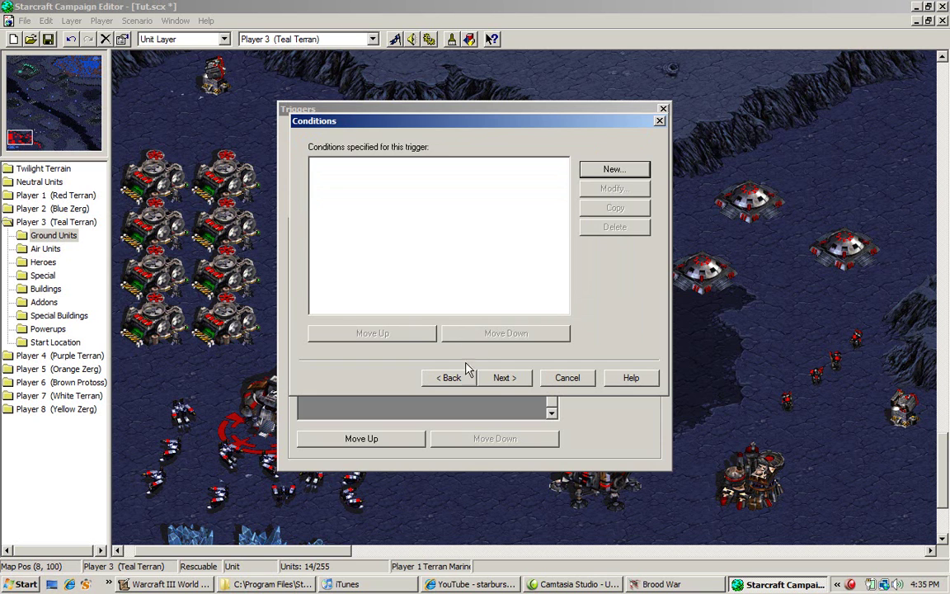
- Return to the Conditions page and dismiss the missing-condition warning
{"action": "left_click", "coordinate": [448, 377]}
{"action": "left_click", "coordinate": [503, 380]}
{"action": "left_click", "coordinate": [503, 381]}
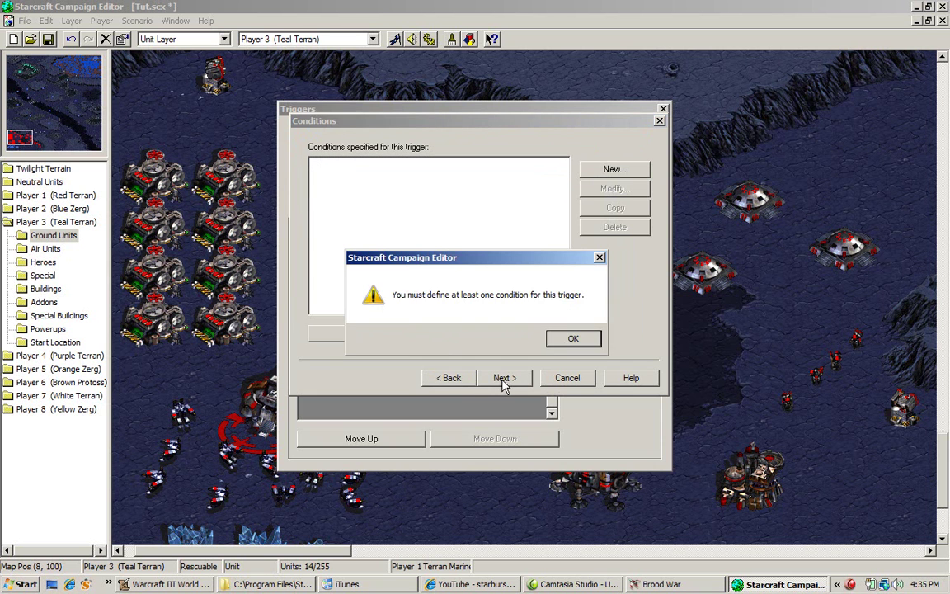
{"action": "left_click", "coordinate": [569, 338]}
- Add an ELAPSED TIME condition of at least 5 game seconds
{"action": "left_click", "coordinate": [613, 169]}
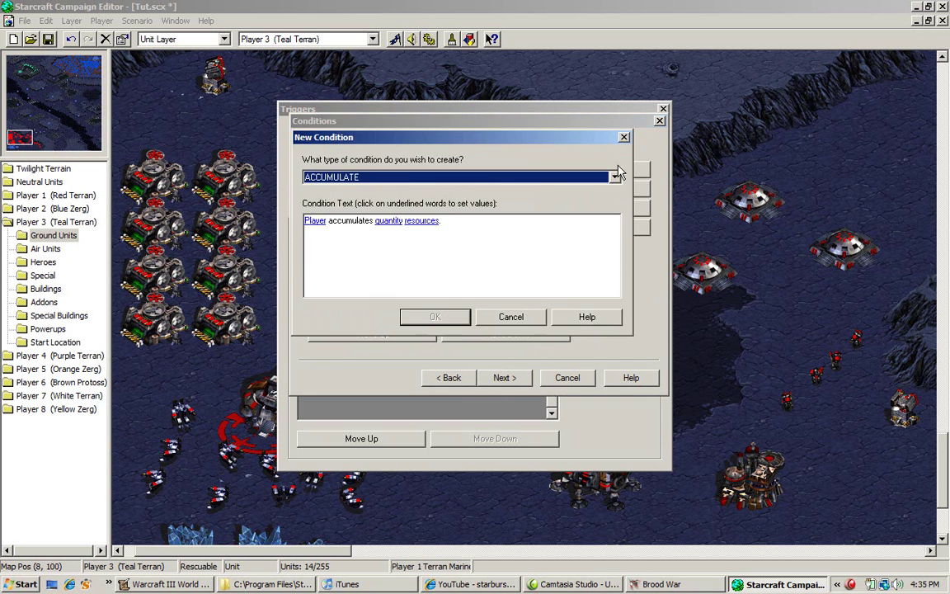
{"action": "left_click", "coordinate": [449, 176]}
{"action": "scroll", "coordinate": [416, 245], "scroll_direction": "down", "scroll_amount": 2}
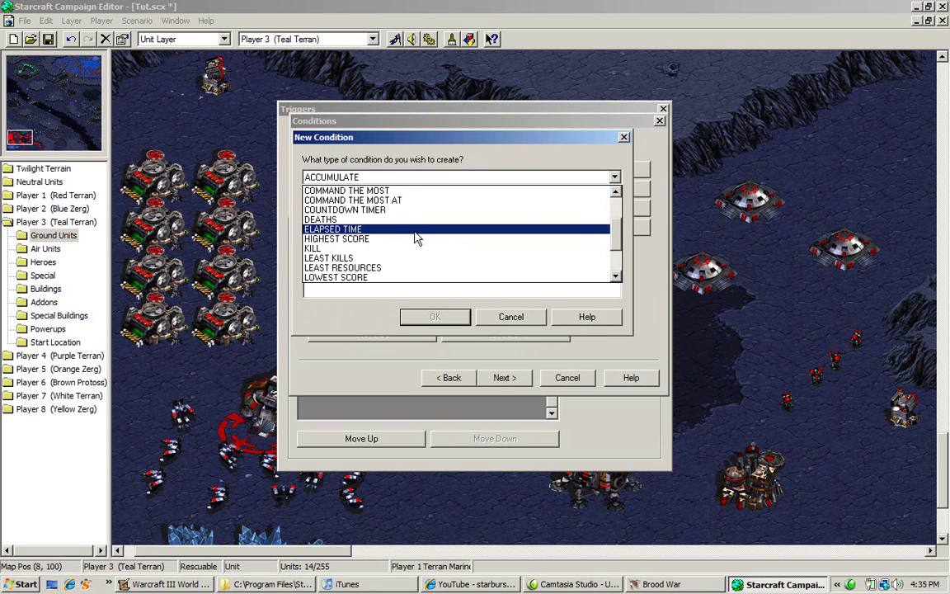
{"action": "left_click", "coordinate": [415, 237]}
{"action": "left_click", "coordinate": [404, 233]}
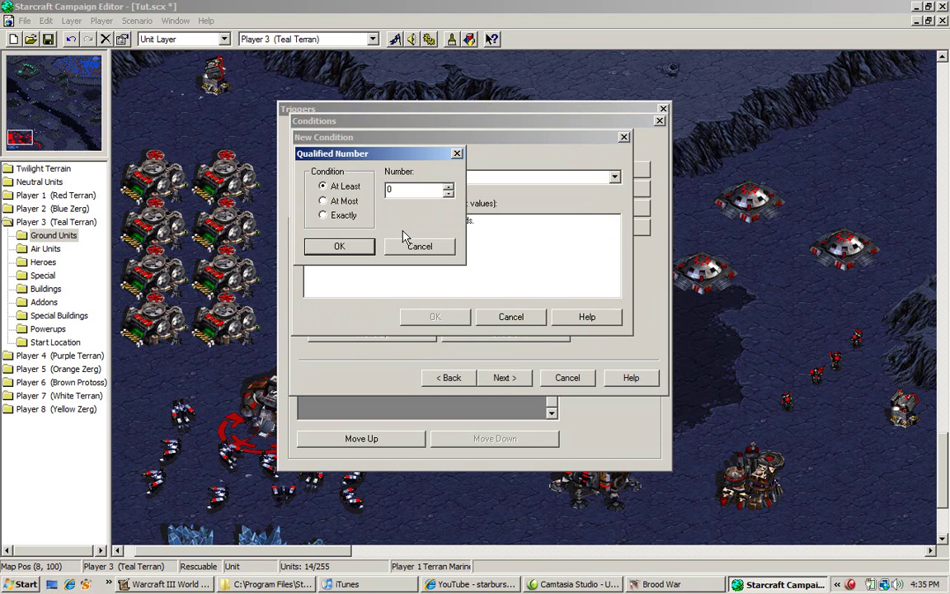
{"action": "left_click", "coordinate": [448, 187]}
{"action": "left_click", "coordinate": [449, 187]}
{"action": "left_click", "coordinate": [339, 246]}
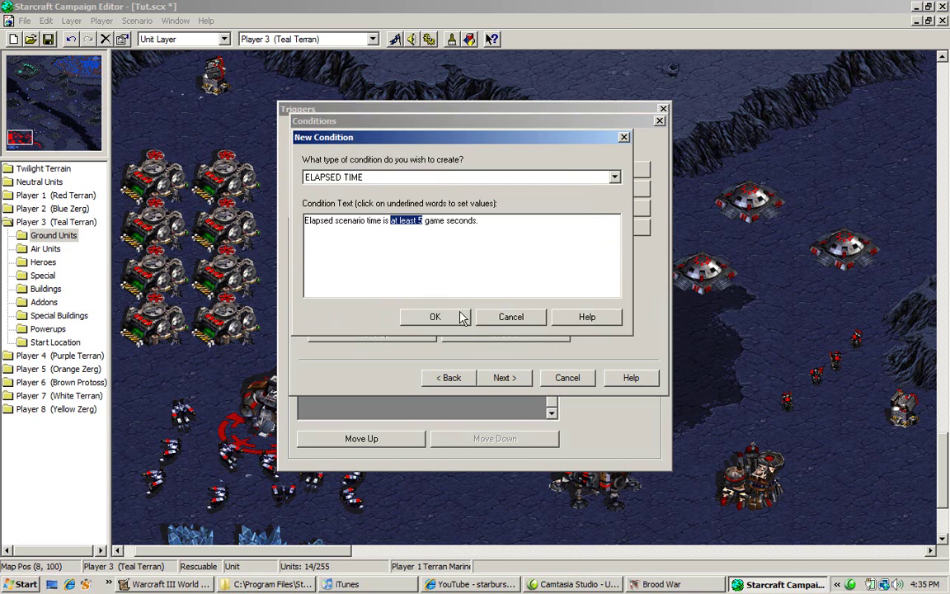
{"action": "left_click", "coordinate": [434, 316]}
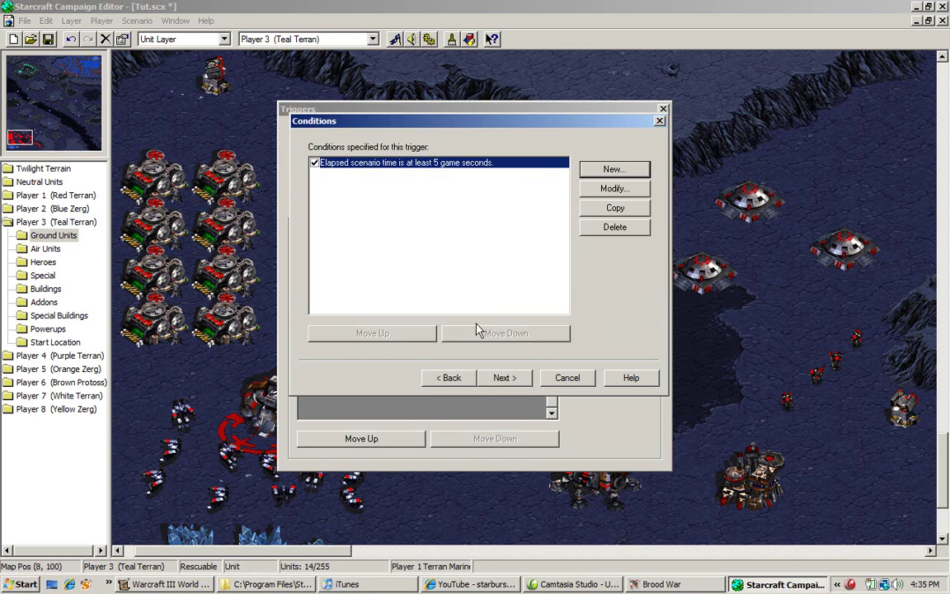
- On the Actions page, start a new action keeping CENTER VIEW as its type
{"action": "left_click", "coordinate": [503, 378]}
{"action": "left_click", "coordinate": [615, 169]}
{"action": "left_click", "coordinate": [472, 178]}
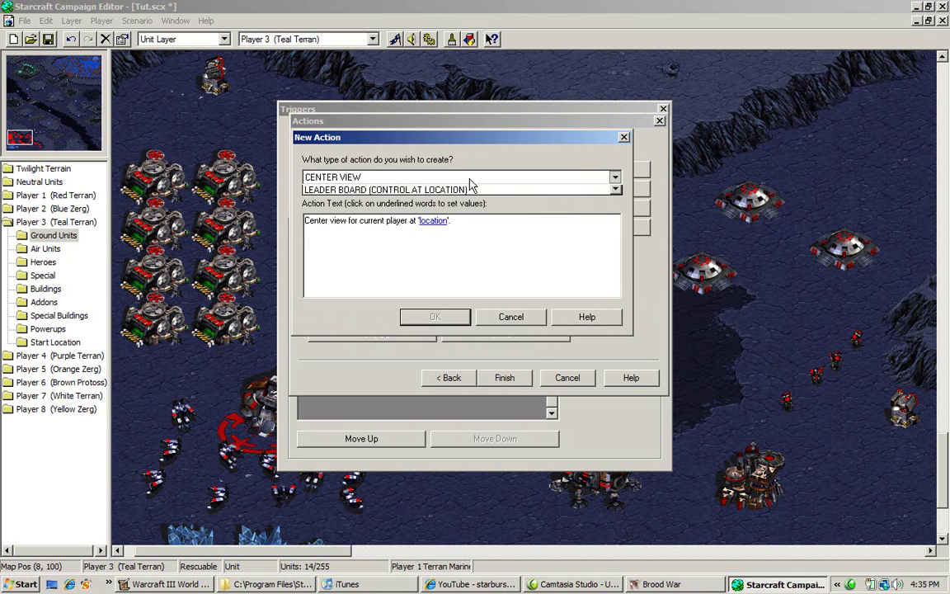
{"action": "left_click", "coordinate": [441, 189]}
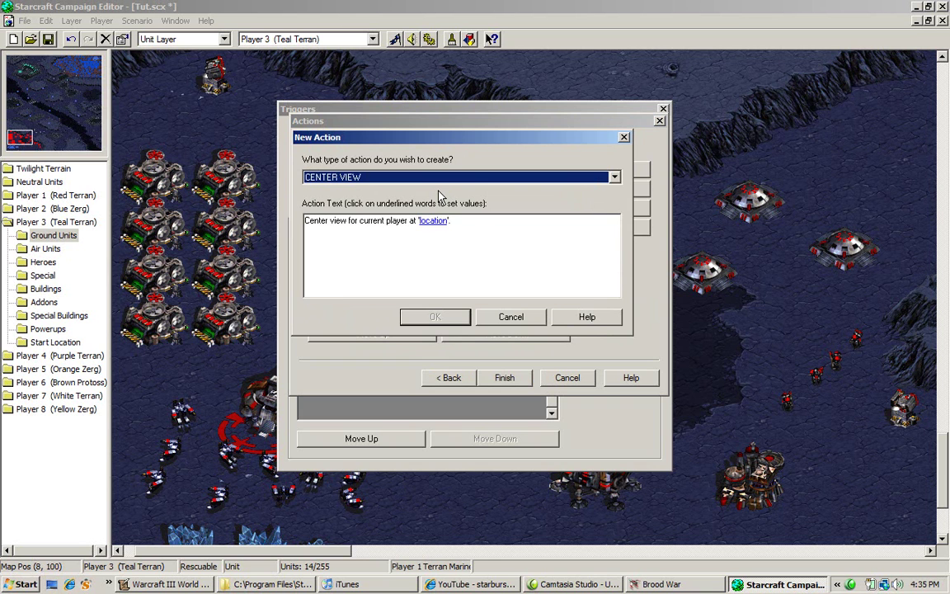
- Set the Center View location to Rescue and confirm the action
{"action": "left_click", "coordinate": [435, 221]}
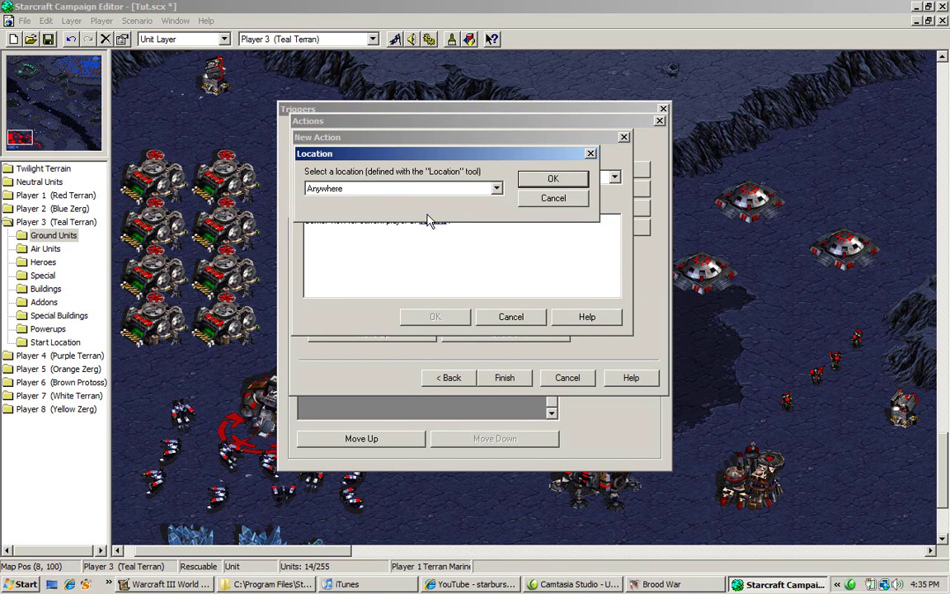
{"action": "left_click", "coordinate": [425, 189]}
{"action": "left_click", "coordinate": [430, 198]}
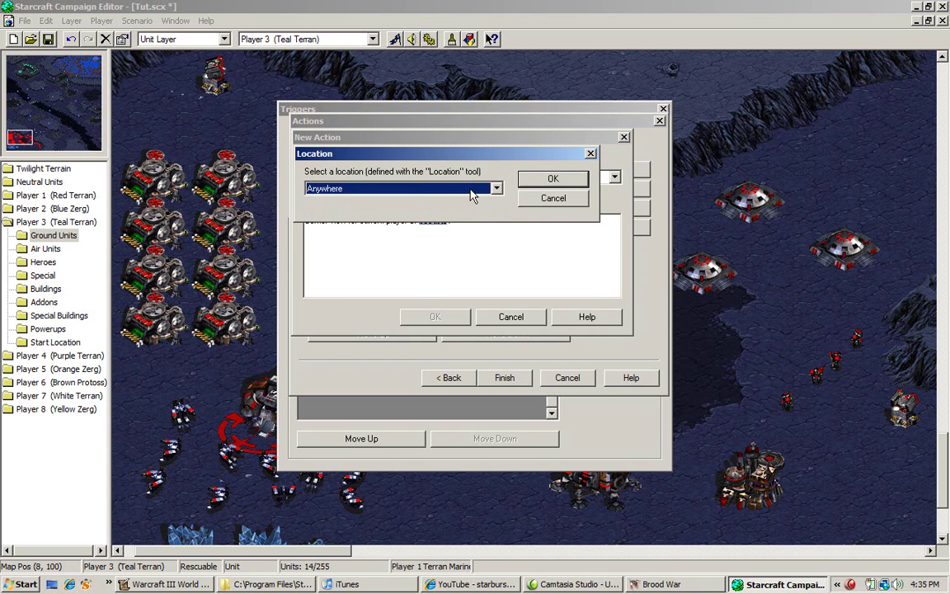
{"action": "left_click", "coordinate": [473, 192]}
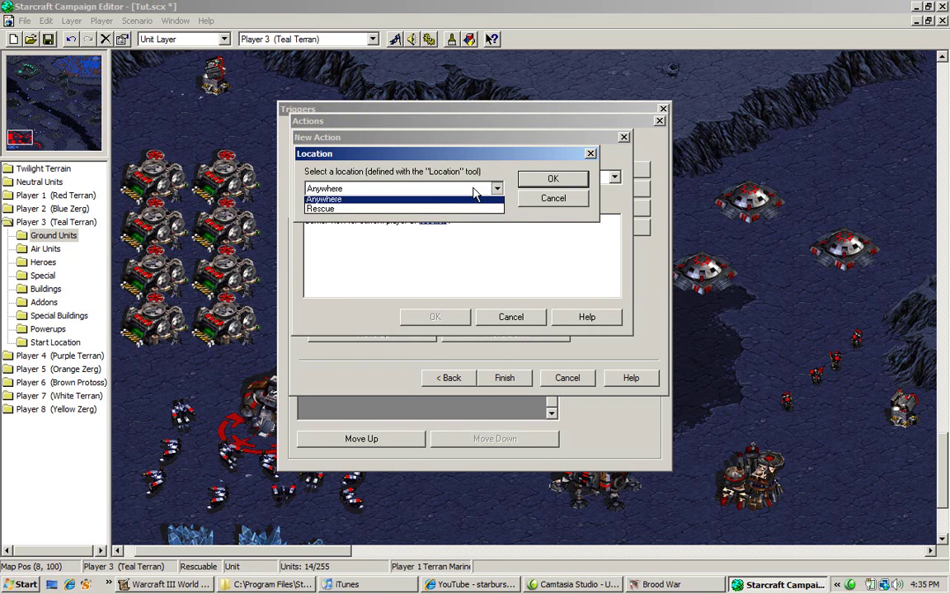
{"action": "left_click", "coordinate": [521, 203]}
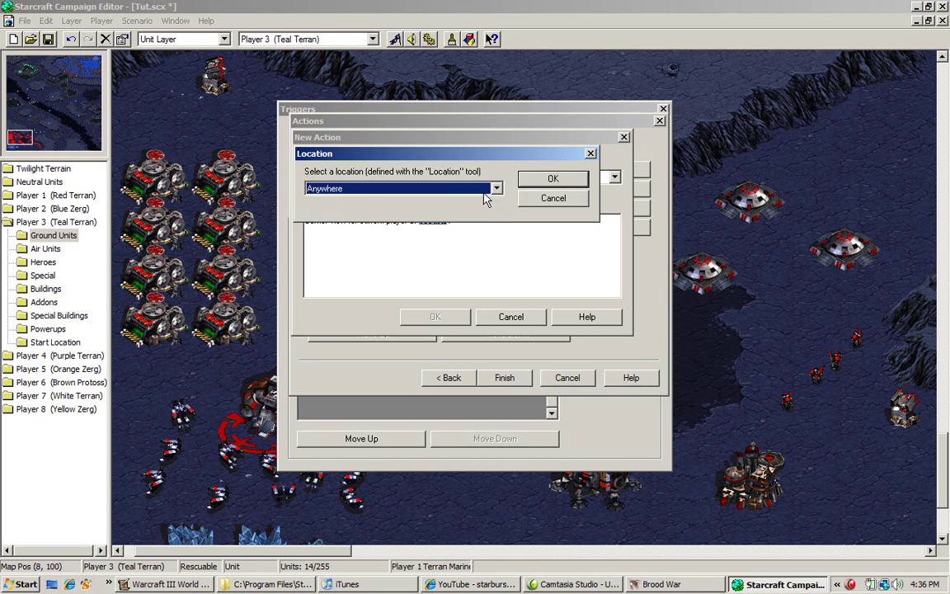
{"action": "left_click", "coordinate": [438, 186]}
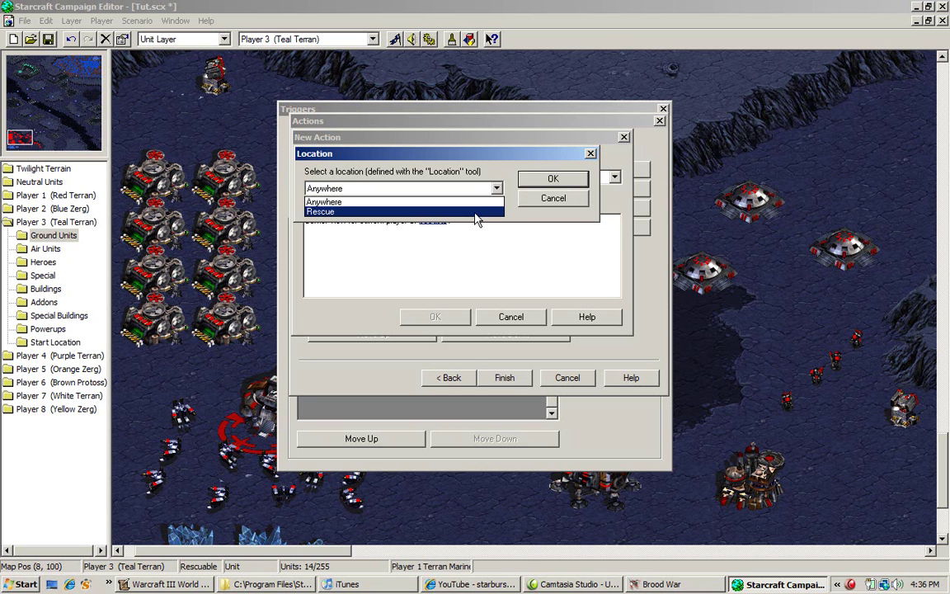
{"action": "left_click", "coordinate": [475, 212]}
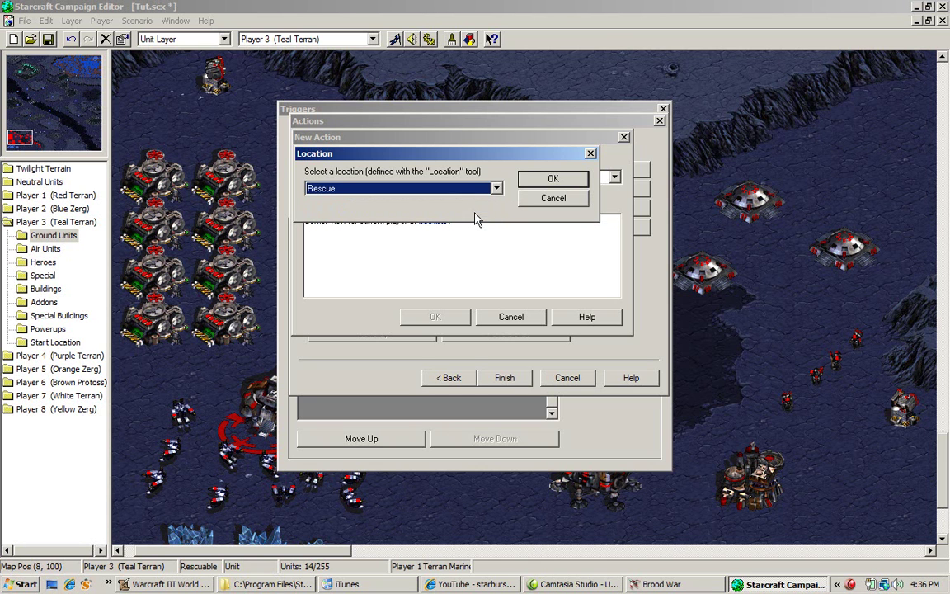
{"action": "left_click", "coordinate": [540, 185]}
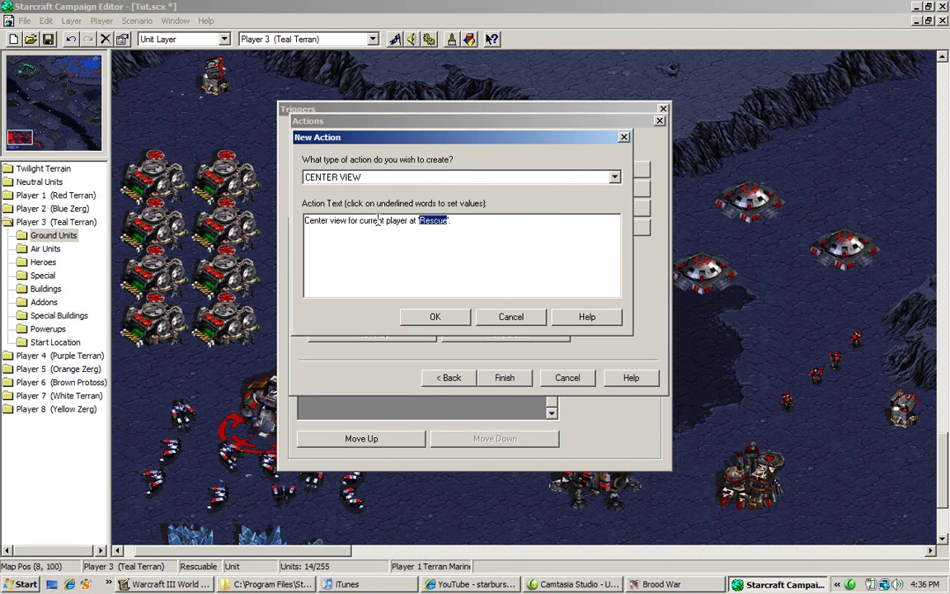
{"action": "left_click", "coordinate": [435, 316]}
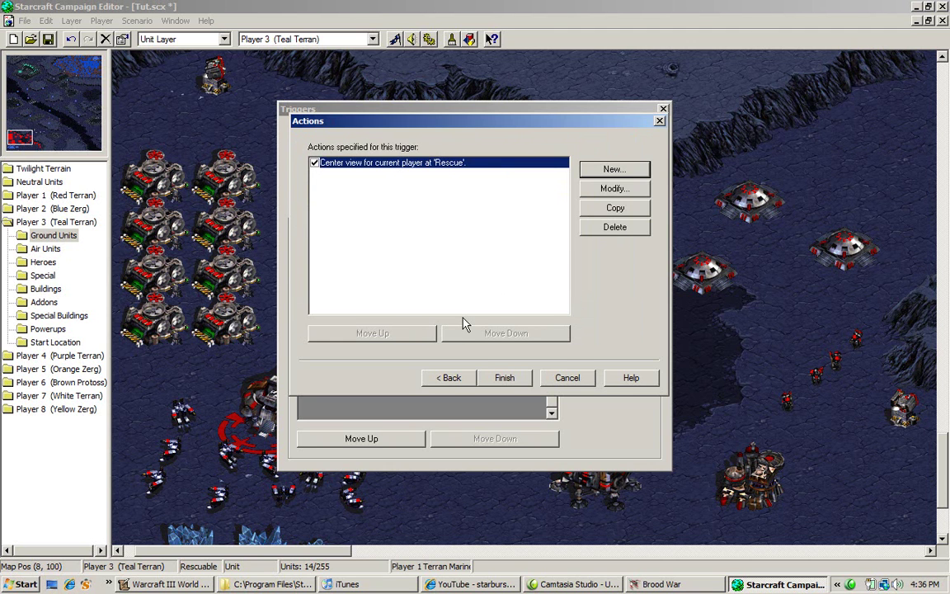
- Finish the first trigger and begin a second trigger with a new condition
{"action": "left_click", "coordinate": [501, 376]}
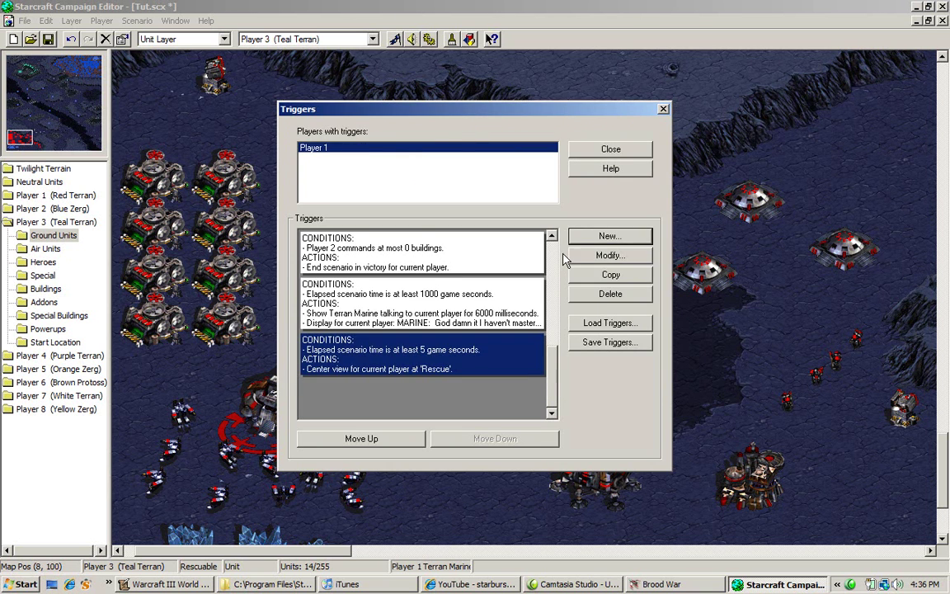
{"action": "left_click", "coordinate": [609, 236]}
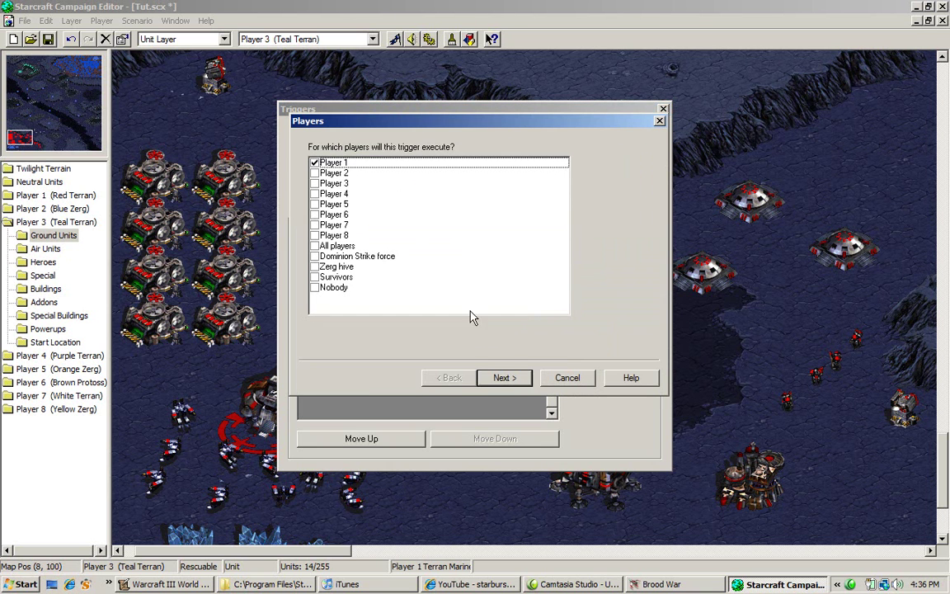
{"action": "left_click", "coordinate": [500, 378]}
{"action": "left_click", "coordinate": [613, 168]}
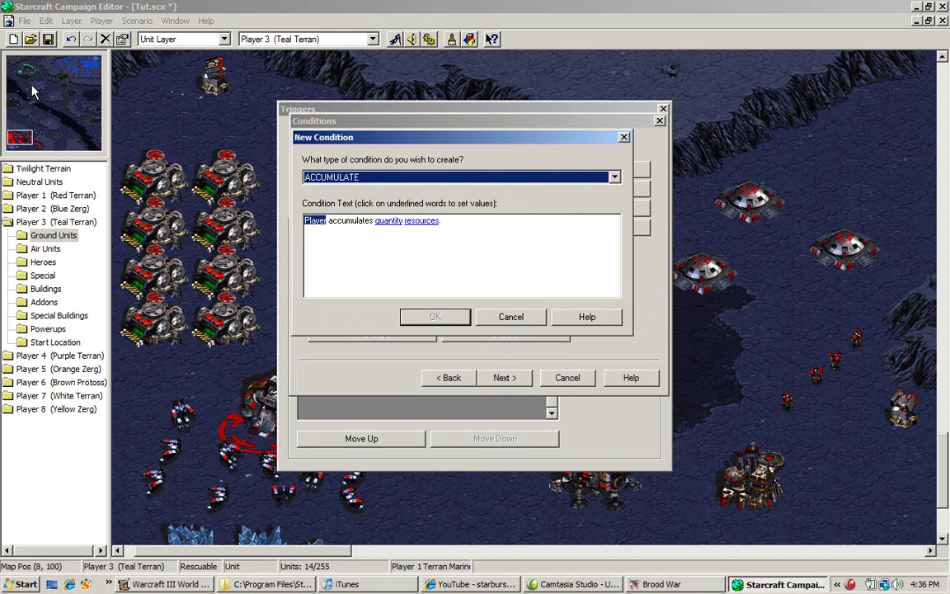
- Set the condition to ELAPSED TIME of at least 10 game seconds
{"action": "left_click", "coordinate": [388, 177]}
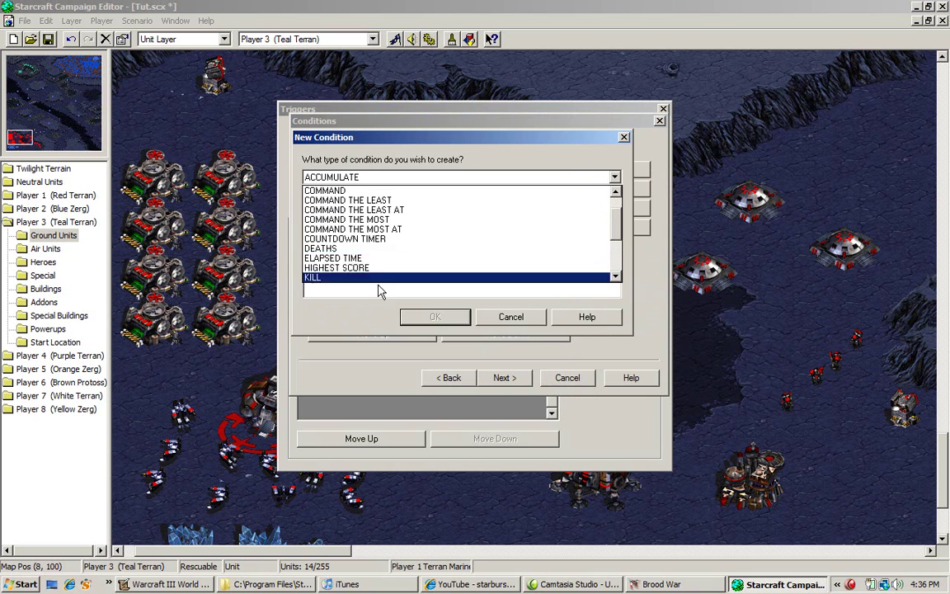
{"action": "left_click", "coordinate": [378, 265]}
{"action": "left_click", "coordinate": [408, 220]}
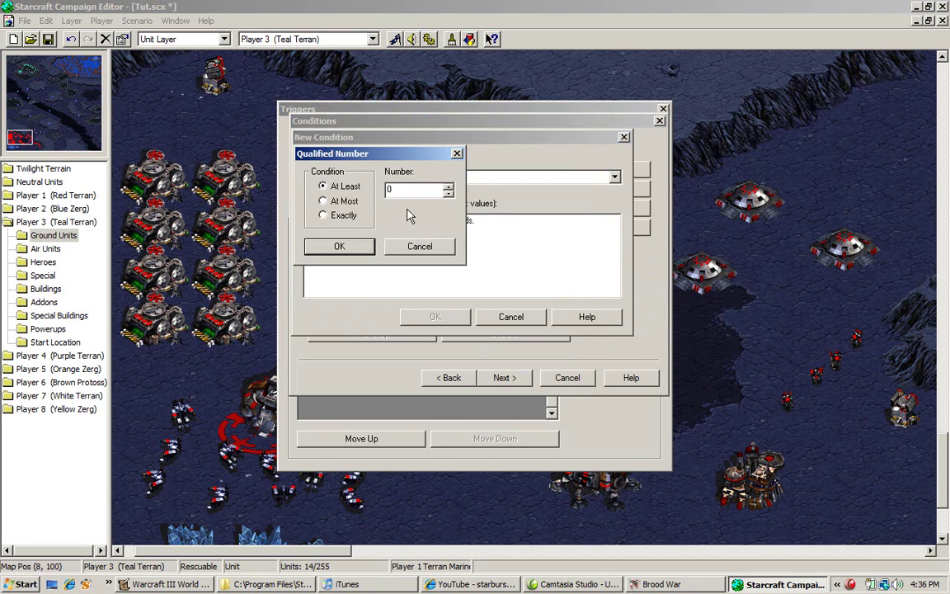
{"action": "left_click", "coordinate": [448, 186]}
{"action": "left_click", "coordinate": [448, 186]}
{"action": "left_click", "coordinate": [448, 187]}
{"action": "left_click", "coordinate": [448, 187]}
{"action": "left_click", "coordinate": [448, 187]}
{"action": "left_click", "coordinate": [448, 186]}
{"action": "left_click", "coordinate": [448, 186]}
{"action": "left_click", "coordinate": [448, 186]}
{"action": "left_click", "coordinate": [448, 186]}
{"action": "left_click", "coordinate": [448, 186]}
{"action": "left_click", "coordinate": [360, 247]}
{"action": "left_click", "coordinate": [435, 317]}
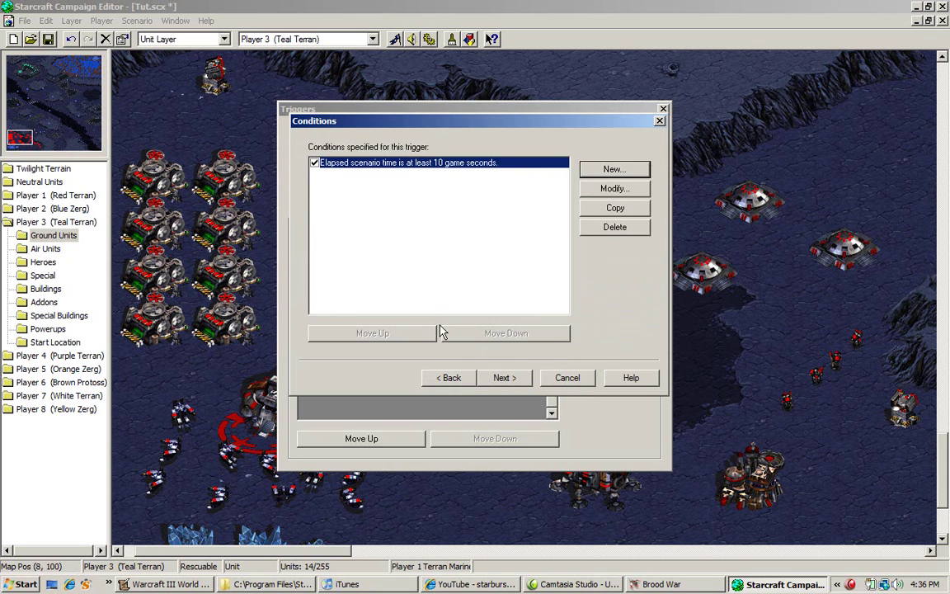
- Start a new COMMENT action and leave its comment text unset
{"action": "left_click", "coordinate": [503, 378]}
{"action": "double_click", "coordinate": [501, 183]}
{"action": "left_click", "coordinate": [497, 181]}
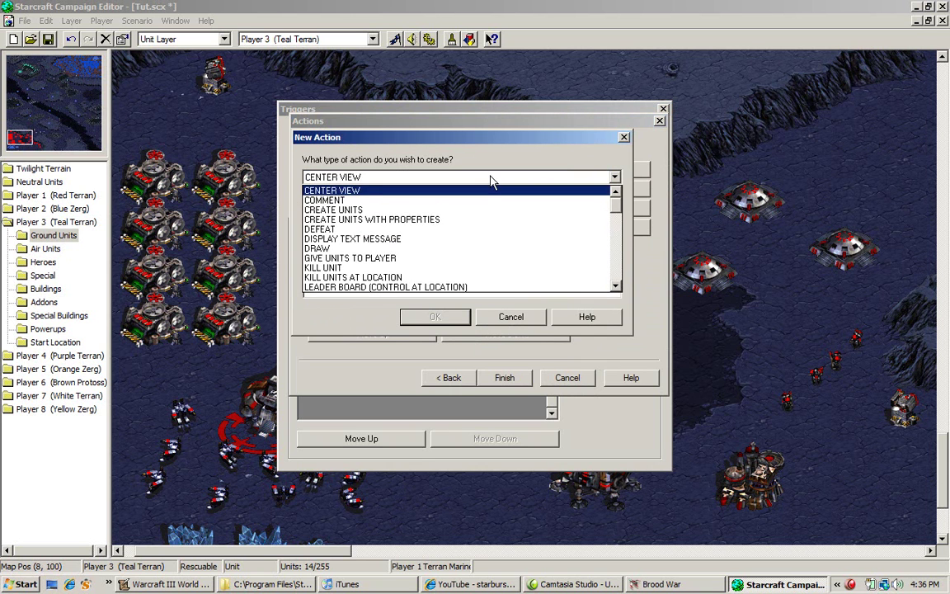
{"action": "left_click", "coordinate": [429, 199]}
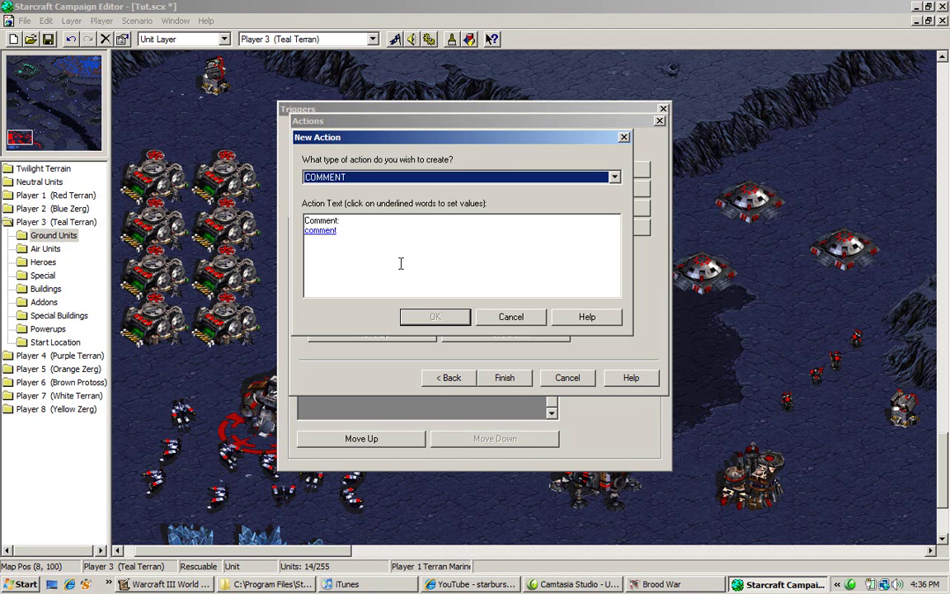
{"action": "left_click", "coordinate": [320, 231]}
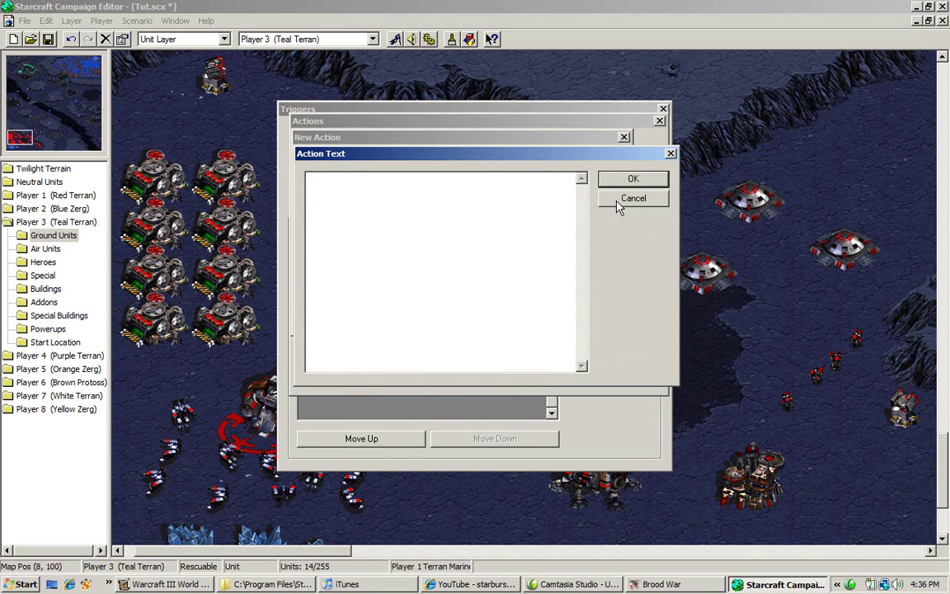
{"action": "left_click", "coordinate": [619, 202]}
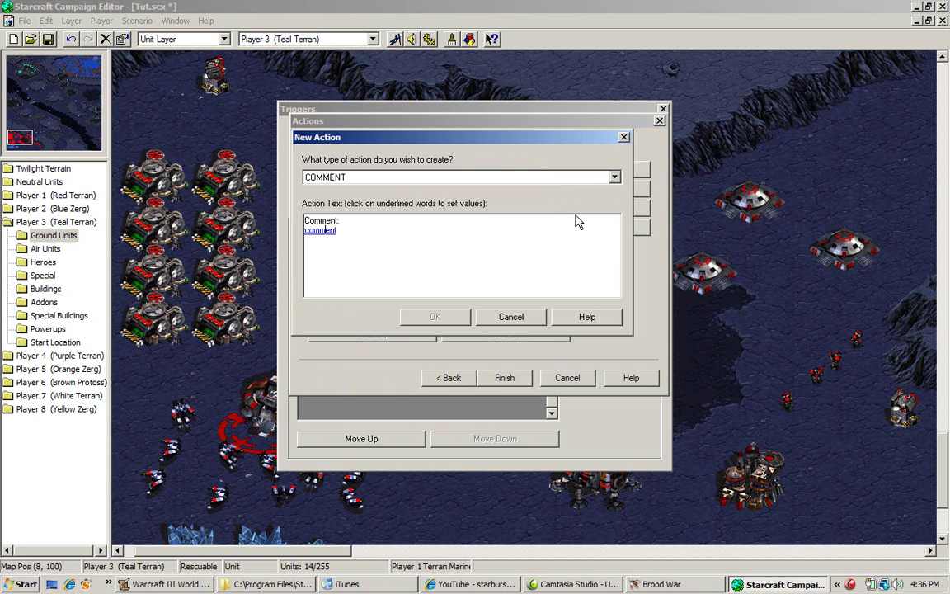
{"action": "left_click", "coordinate": [518, 181]}
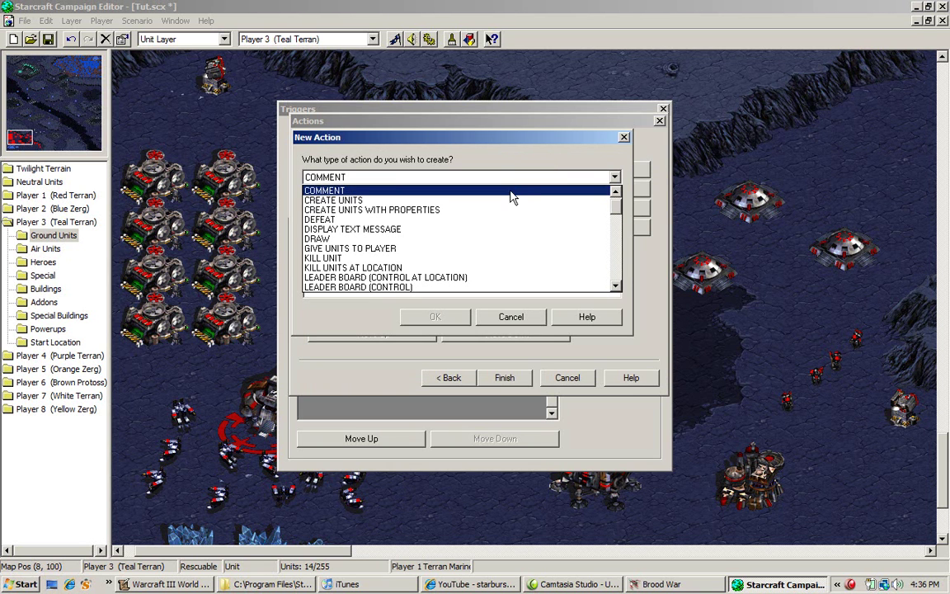
- Make it a CREATE UNITS action for 6 Terran Marines
{"action": "left_click", "coordinate": [510, 201]}
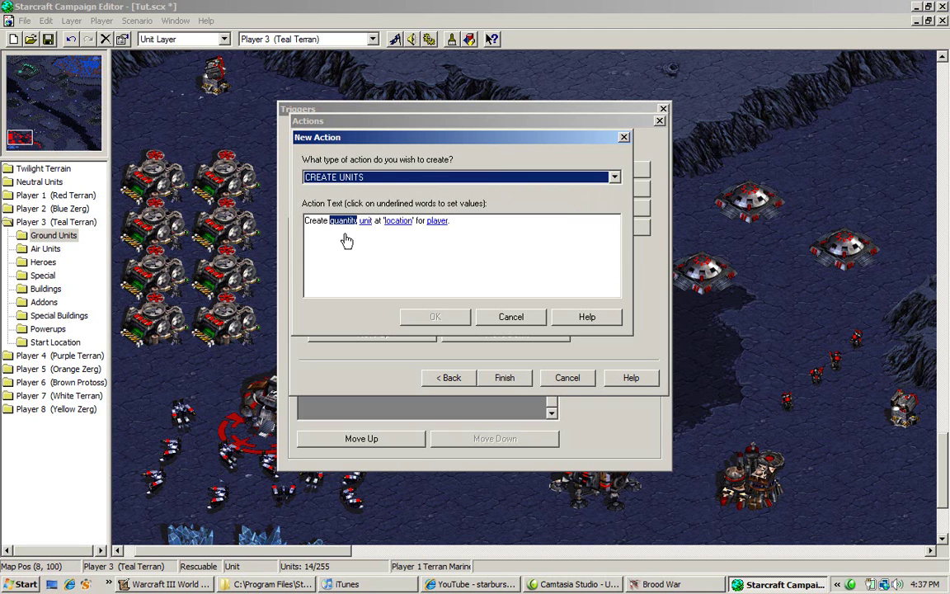
{"action": "left_click", "coordinate": [346, 236]}
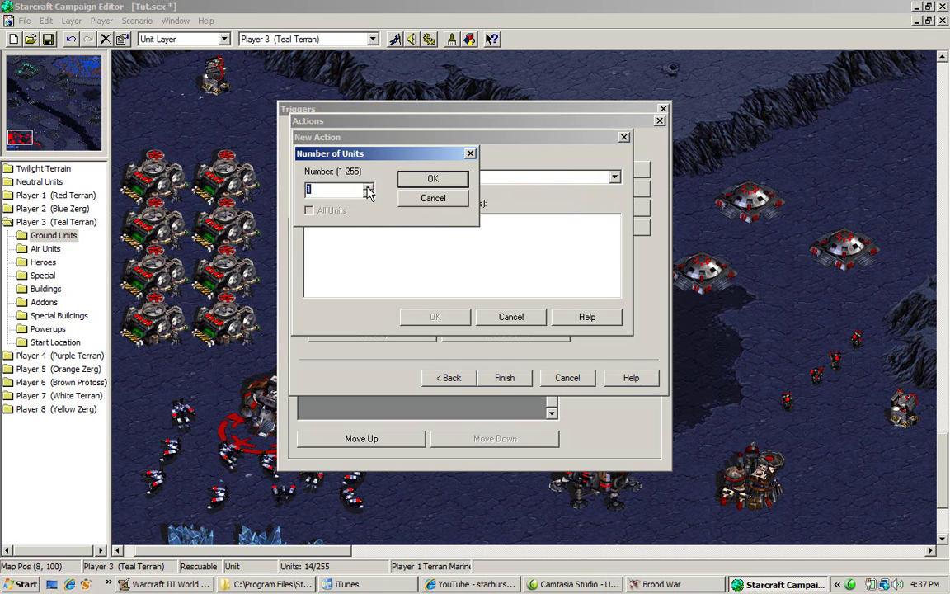
{"action": "type", "text": "6"}
{"action": "key", "text": "Return"}
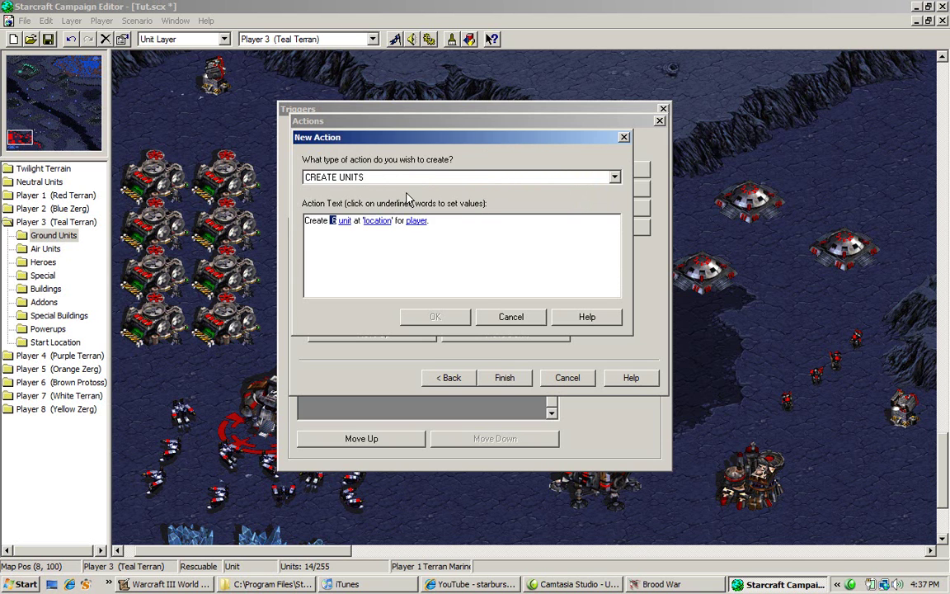
{"action": "left_click", "coordinate": [347, 225]}
{"action": "double_click", "coordinate": [329, 189]}
{"action": "double_click", "coordinate": [345, 202]}
{"action": "left_click", "coordinate": [360, 213]}
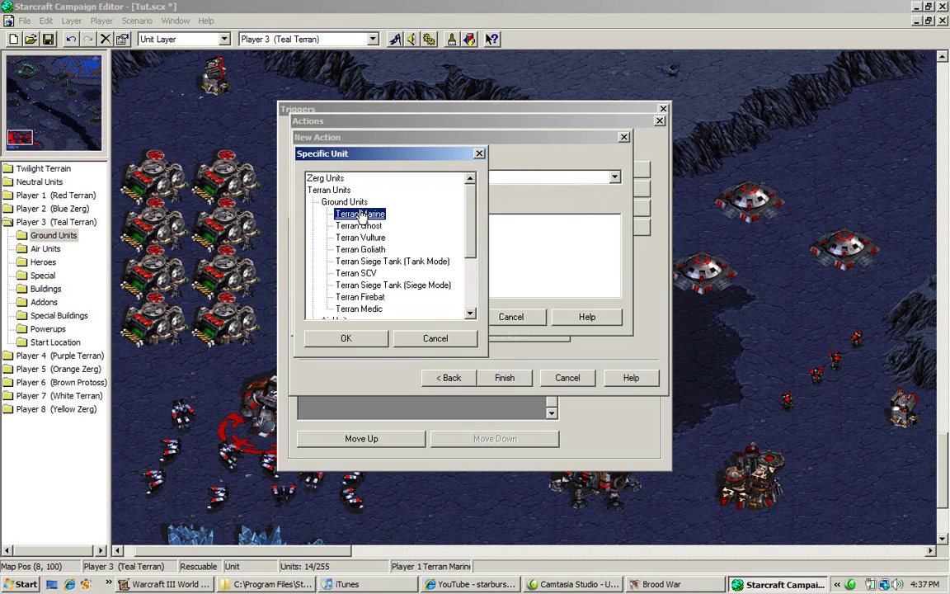
{"action": "left_click", "coordinate": [376, 342]}
- Set the units' creation location to Rescue
{"action": "left_click", "coordinate": [408, 256]}
{"action": "left_click", "coordinate": [378, 189]}
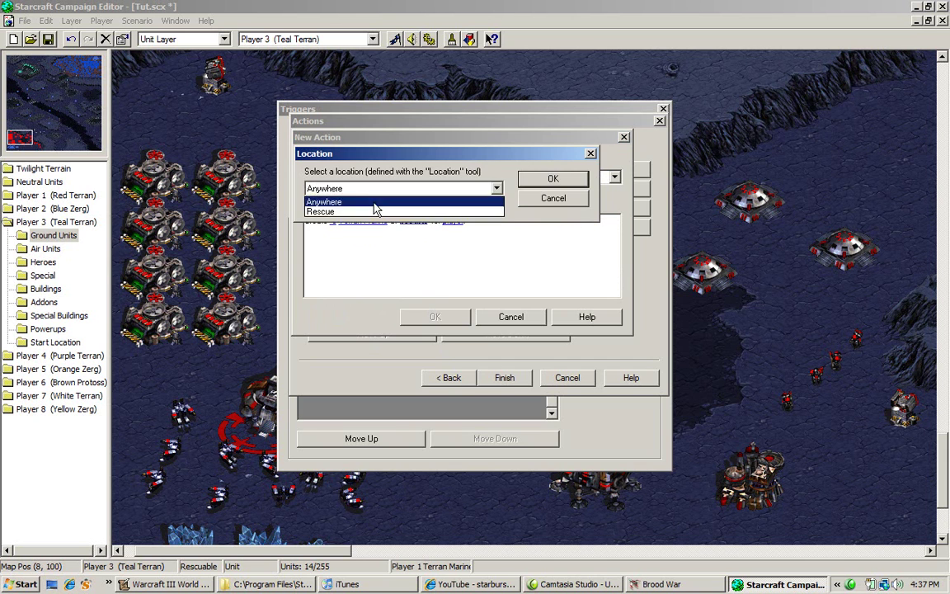
{"action": "left_click", "coordinate": [378, 209]}
{"action": "left_click", "coordinate": [444, 197]}
{"action": "left_click", "coordinate": [443, 210]}
{"action": "key", "text": "Return"}
- Cancel the Player setting, leaving the receiving player unset
{"action": "left_click", "coordinate": [452, 222]}
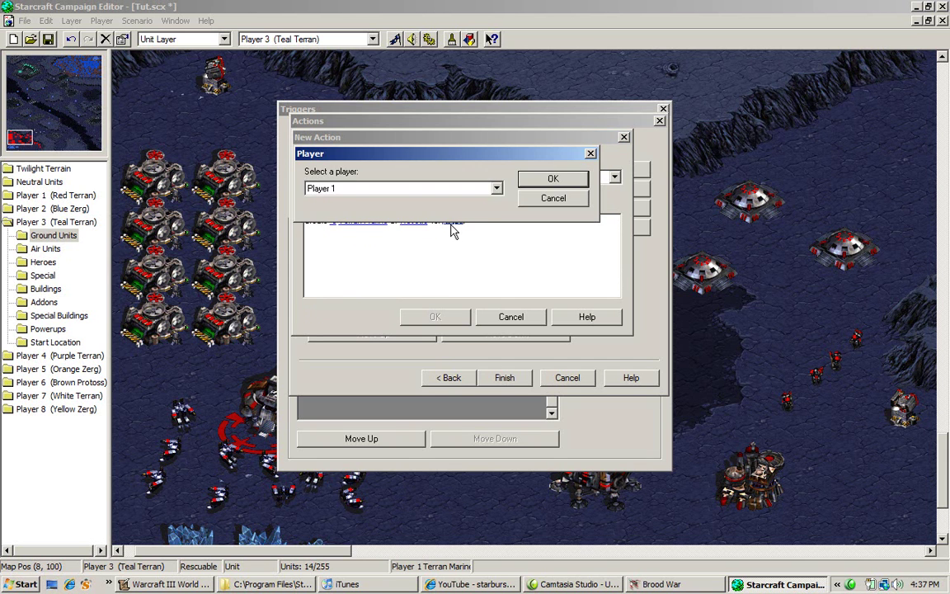
{"action": "left_click", "coordinate": [388, 189]}
{"action": "left_click", "coordinate": [532, 203]}
{"action": "left_click", "coordinate": [532, 204]}
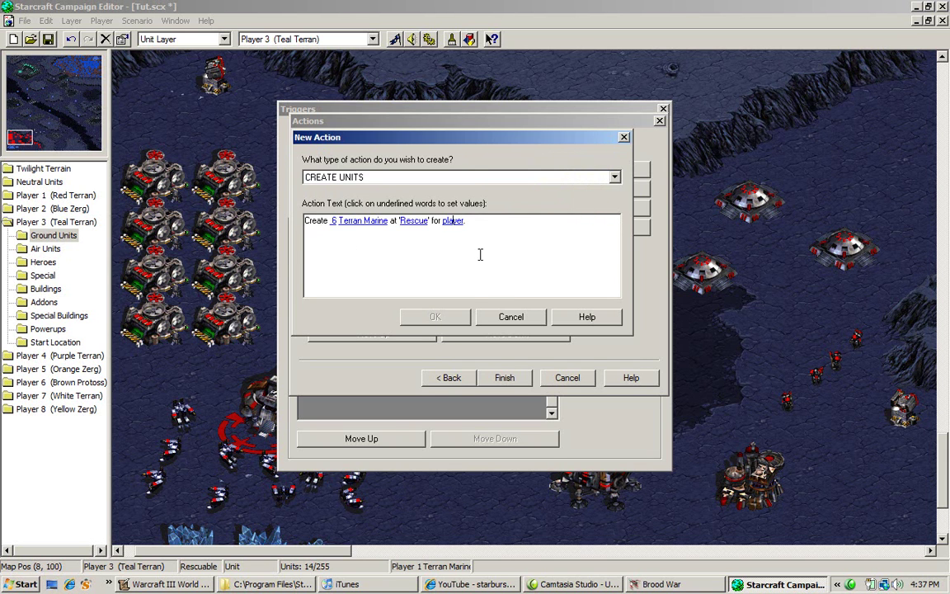
- Discard the Create Units action and preview CREATE UNITS WITH PROPERTIES without saving
{"action": "left_click", "coordinate": [483, 320]}
{"action": "left_click", "coordinate": [588, 170]}
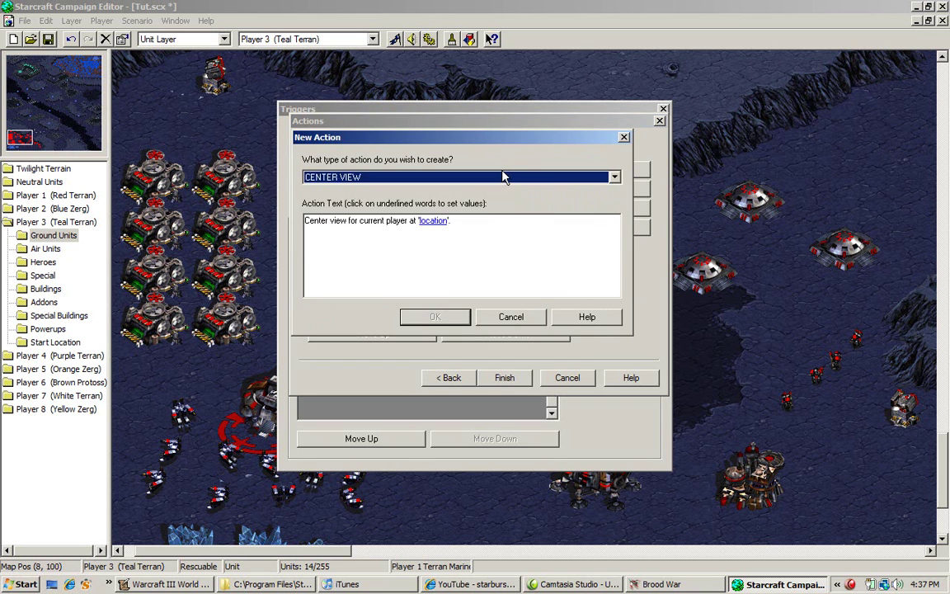
{"action": "left_click", "coordinate": [501, 176]}
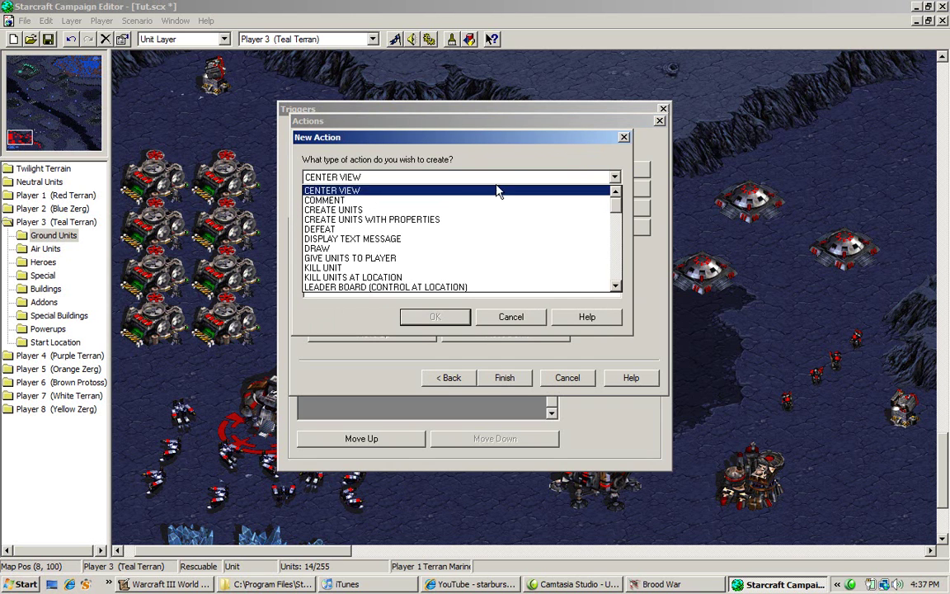
{"action": "left_click", "coordinate": [478, 228]}
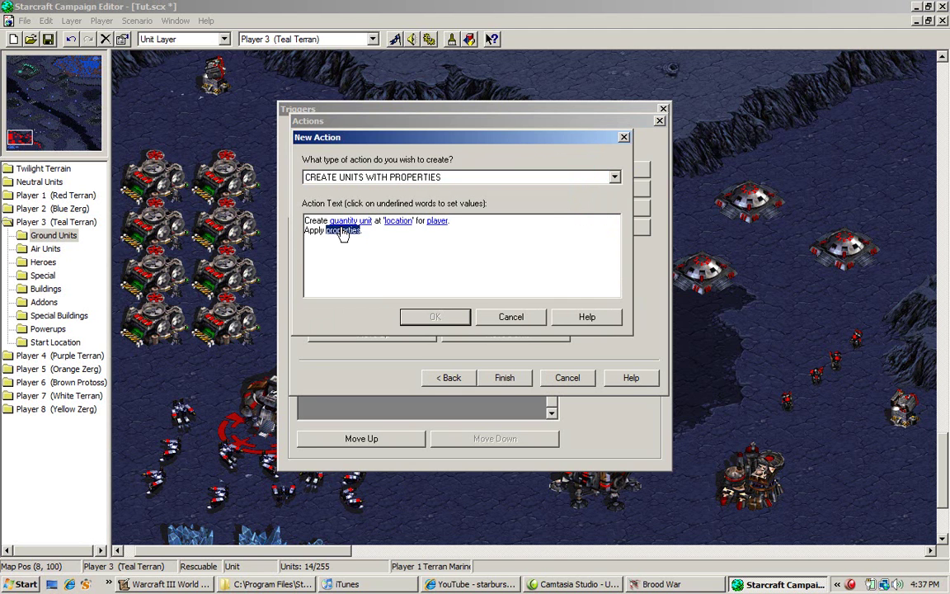
{"action": "left_click", "coordinate": [625, 138]}
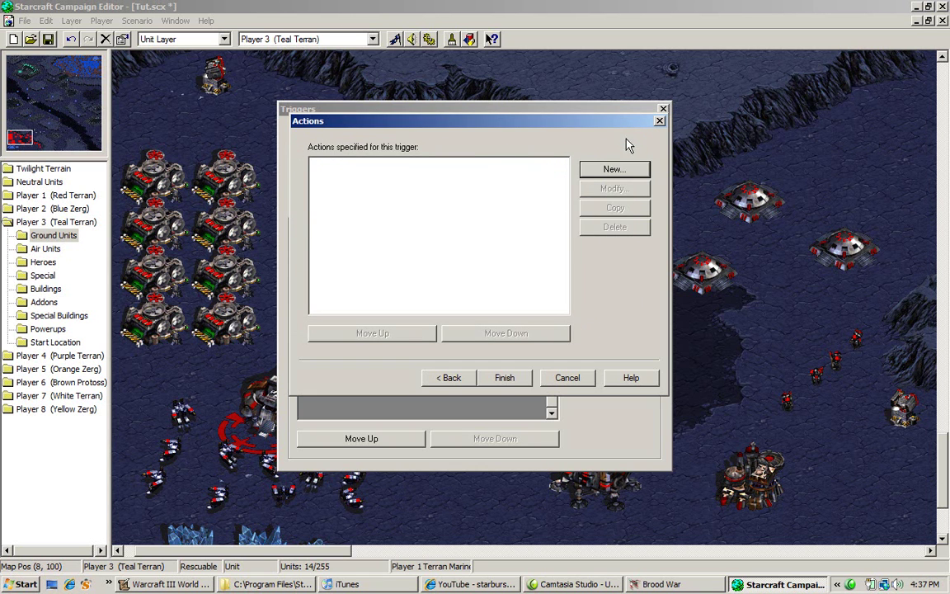
- Preview a DISPLAY TEXT MESSAGE action with empty text, then discard it
{"action": "left_click", "coordinate": [611, 170]}
{"action": "left_click", "coordinate": [466, 176]}
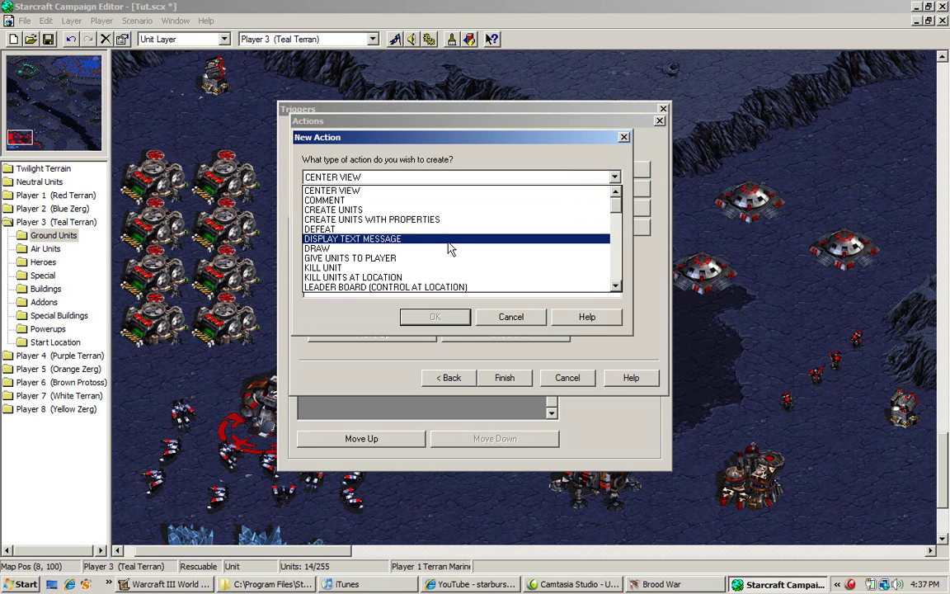
{"action": "left_click", "coordinate": [449, 247]}
{"action": "left_click", "coordinate": [314, 230]}
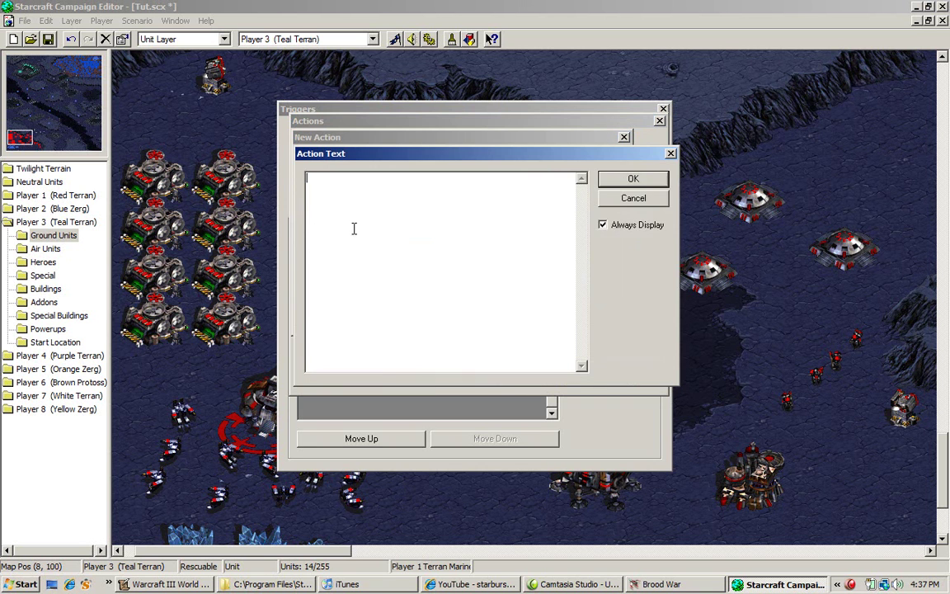
{"action": "left_click", "coordinate": [634, 198]}
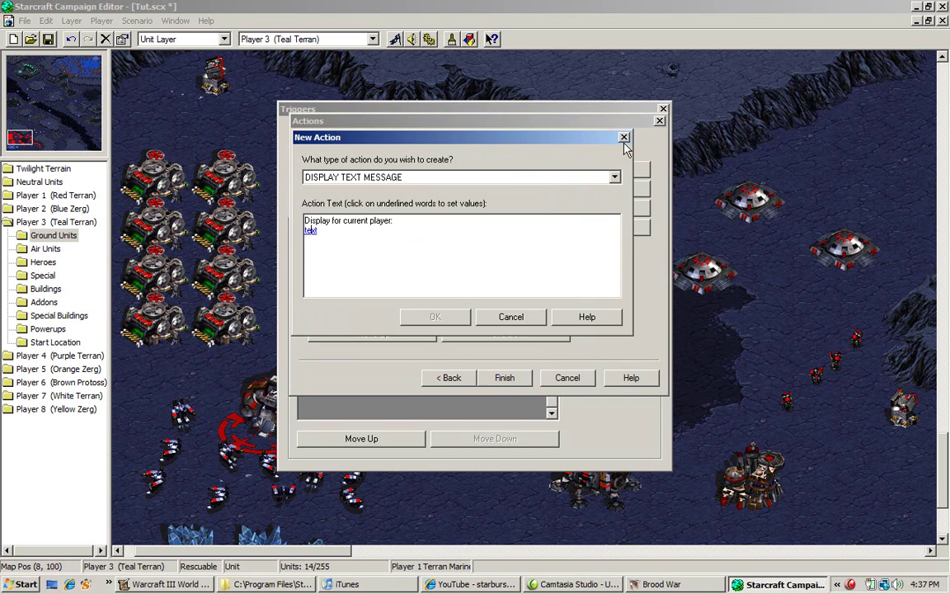
{"action": "left_click", "coordinate": [624, 137]}
- Start a GIVE UNITS TO PLAYER action, previewing its quantity and unit settings unchanged
{"action": "left_click", "coordinate": [608, 170]}
{"action": "left_click", "coordinate": [461, 178]}
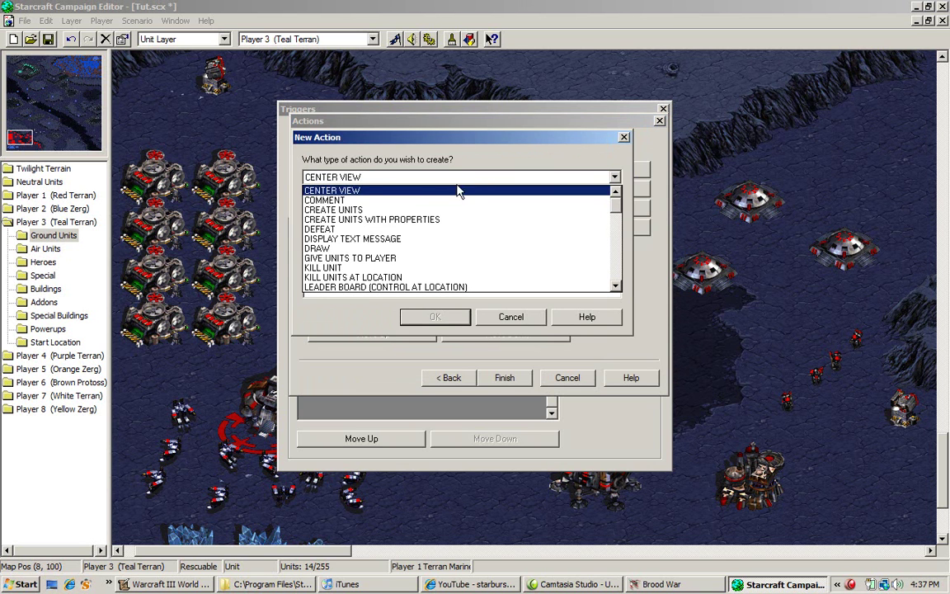
{"action": "left_click", "coordinate": [401, 259]}
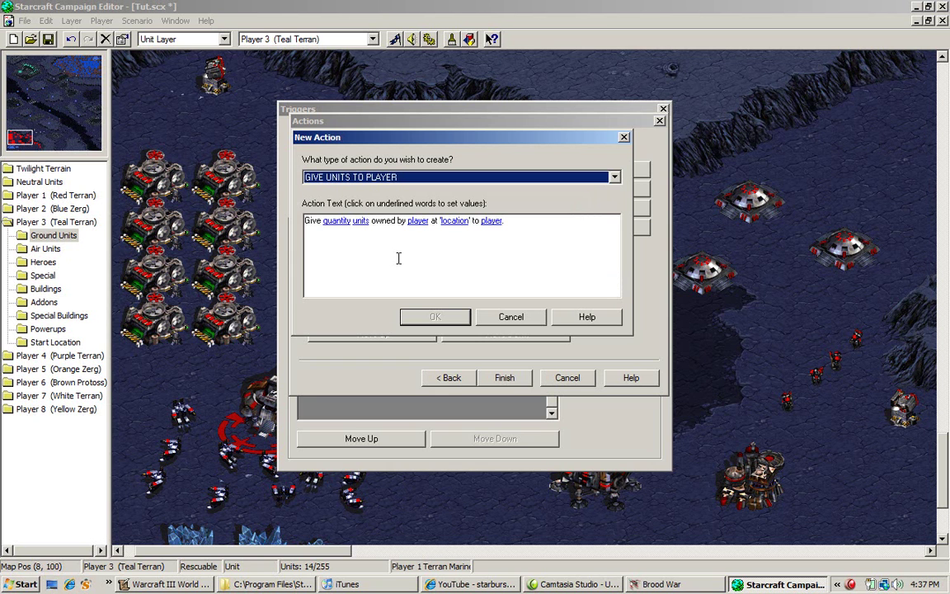
{"action": "left_click", "coordinate": [336, 221]}
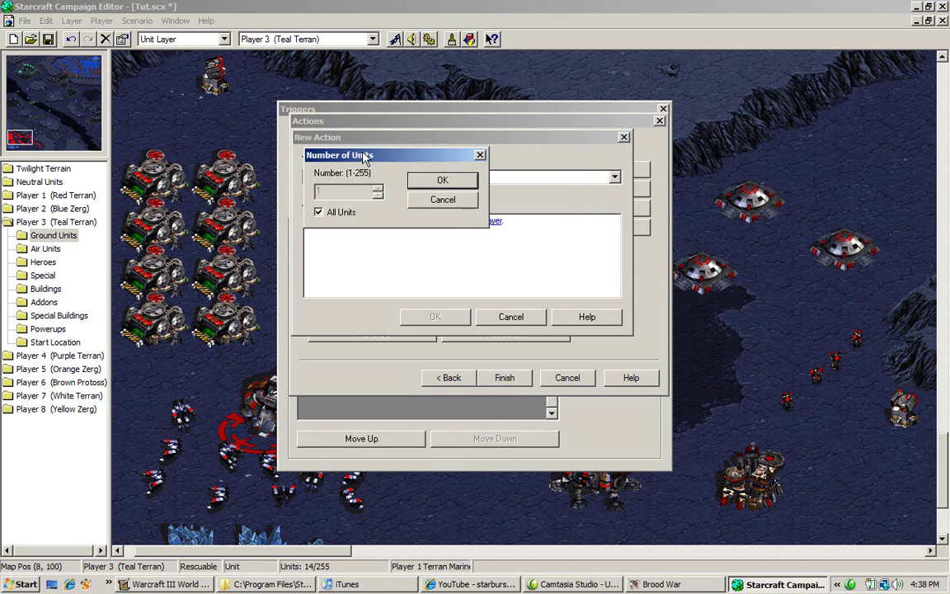
{"action": "left_click_drag", "start_coordinate": [360, 155], "coordinate": [560, 220]}
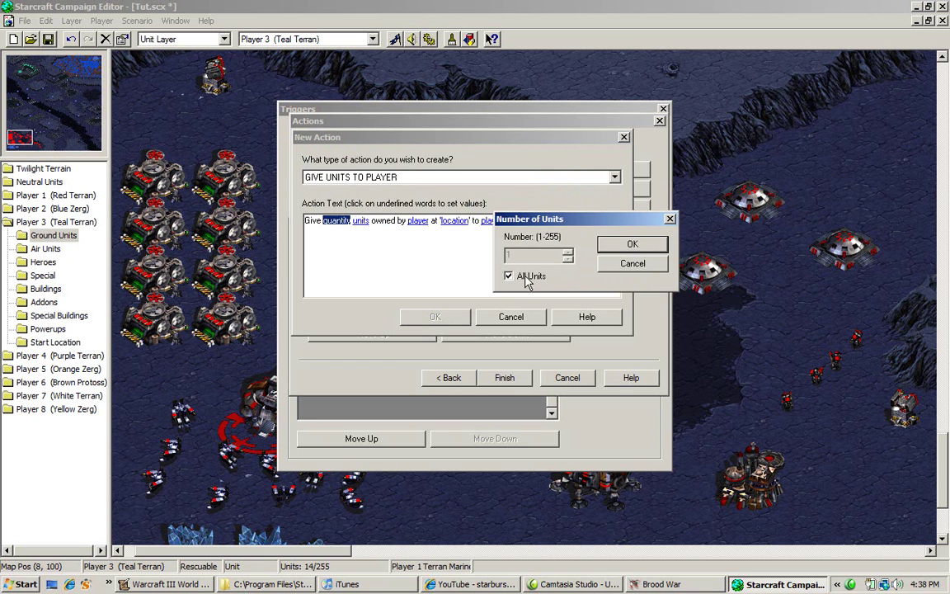
{"action": "left_click", "coordinate": [632, 263]}
{"action": "left_click", "coordinate": [357, 223]}
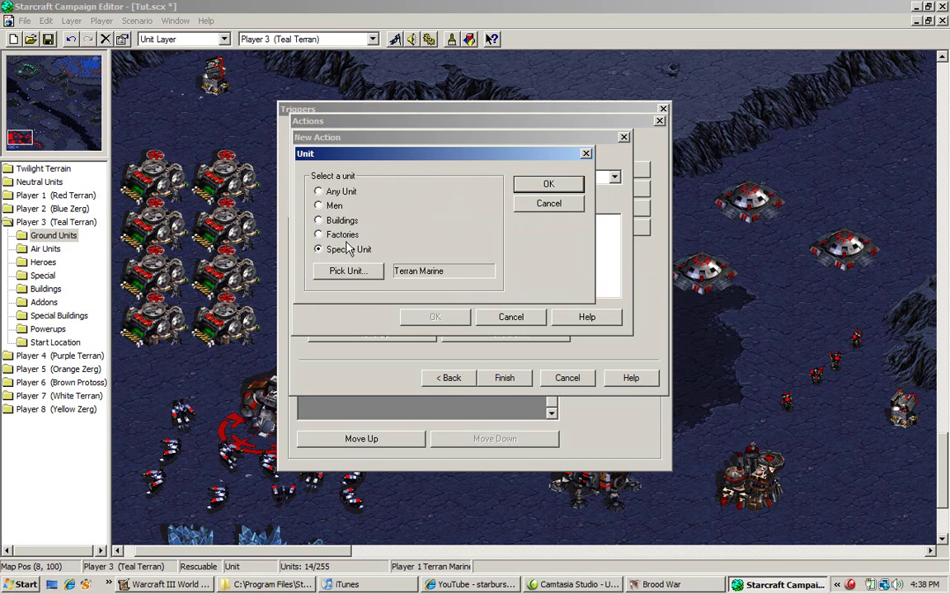
{"action": "left_click", "coordinate": [547, 188]}
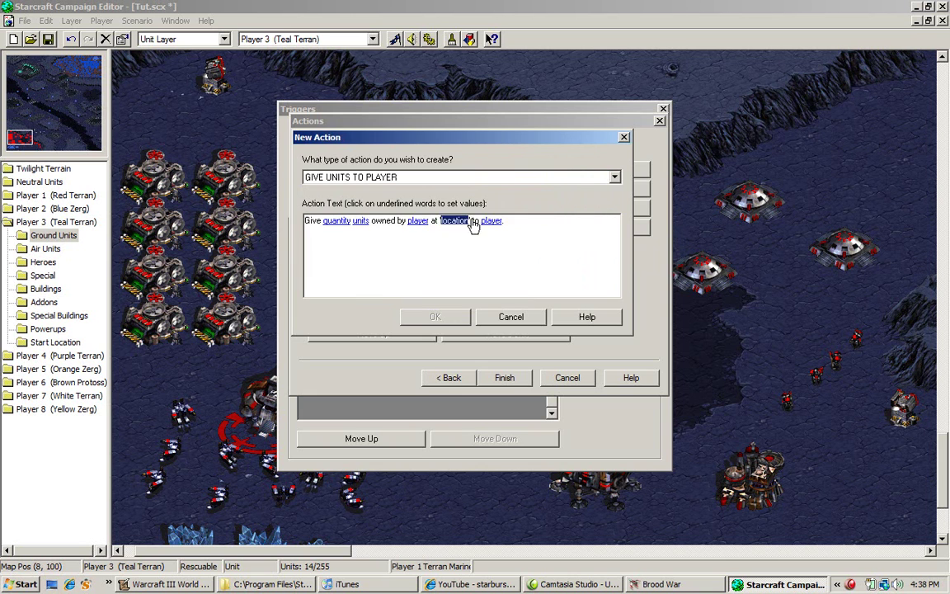
- Set the units' owner to Player 3 and the location to Rescue
{"action": "left_click", "coordinate": [414, 229]}
{"action": "left_click", "coordinate": [402, 190]}
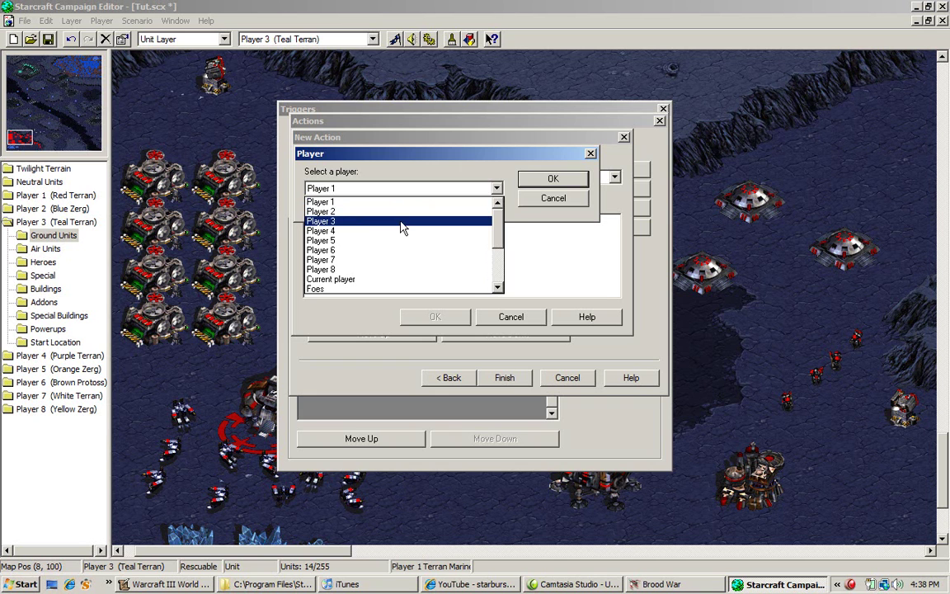
{"action": "left_click", "coordinate": [402, 223]}
{"action": "left_click", "coordinate": [550, 179]}
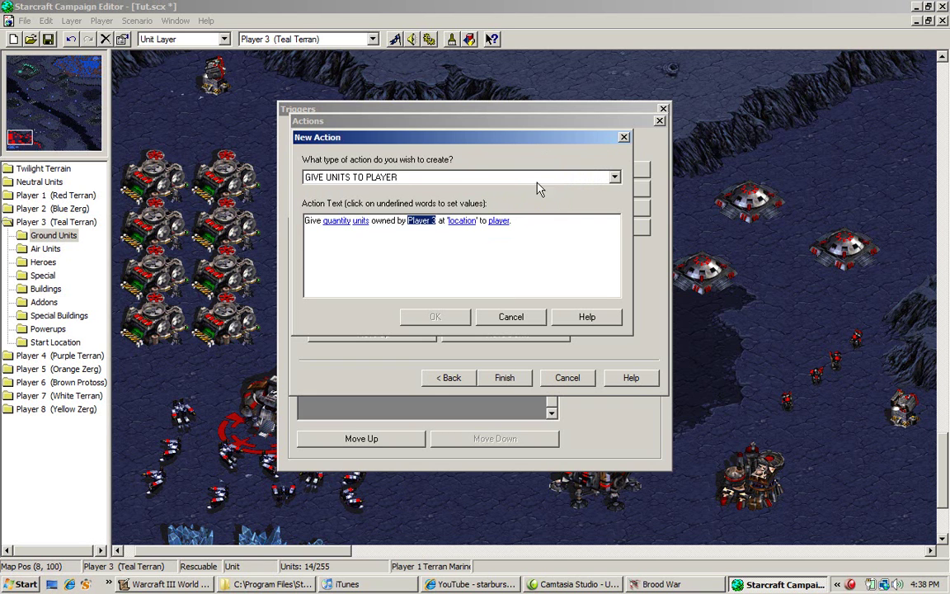
{"action": "left_click", "coordinate": [462, 220]}
{"action": "left_click", "coordinate": [353, 188]}
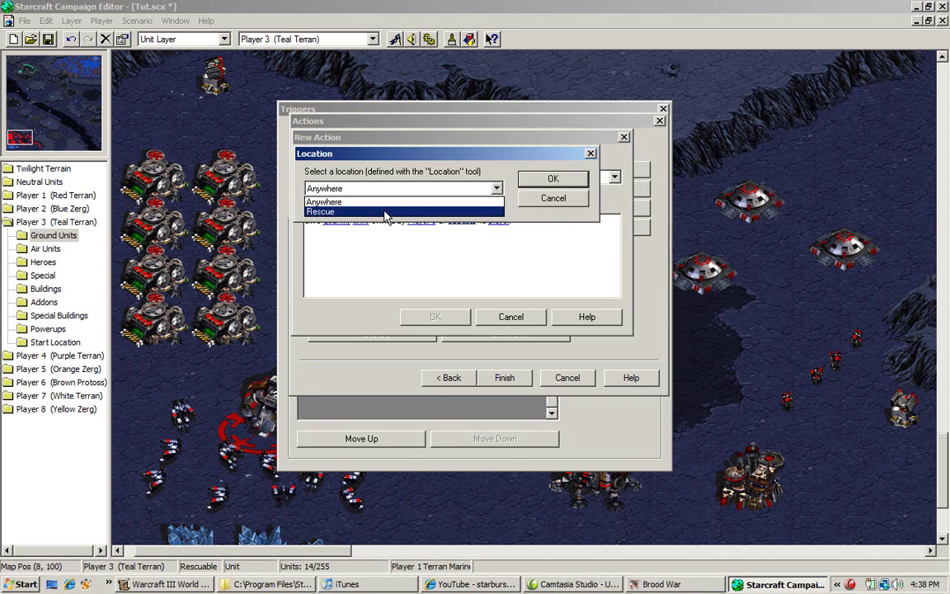
{"action": "left_click", "coordinate": [385, 212]}
{"action": "left_click", "coordinate": [549, 178]}
- Set recipient Player 1, quantity All, and unit type Men
{"action": "left_click", "coordinate": [497, 221]}
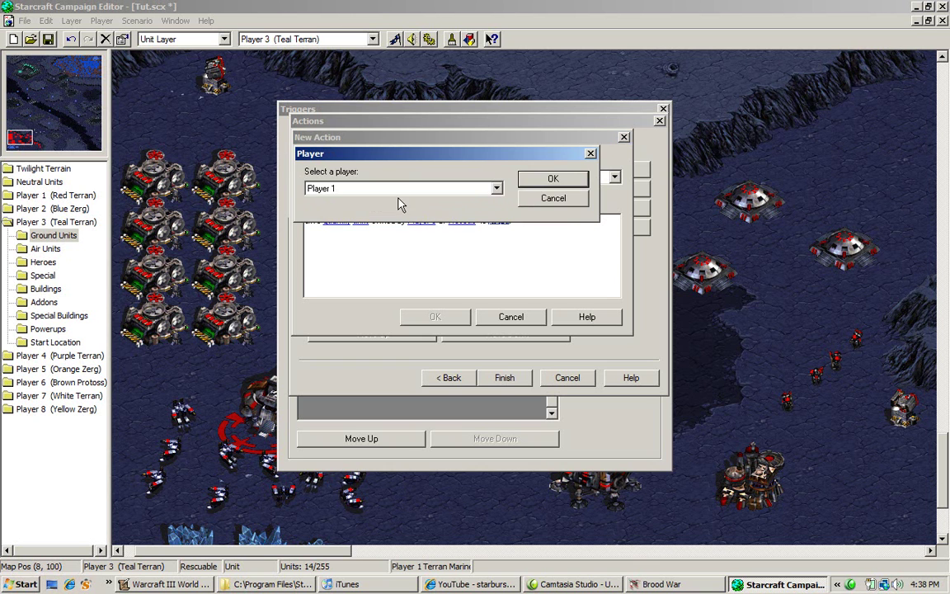
{"action": "left_click", "coordinate": [400, 189]}
{"action": "left_click", "coordinate": [400, 201]}
{"action": "left_click", "coordinate": [552, 178]}
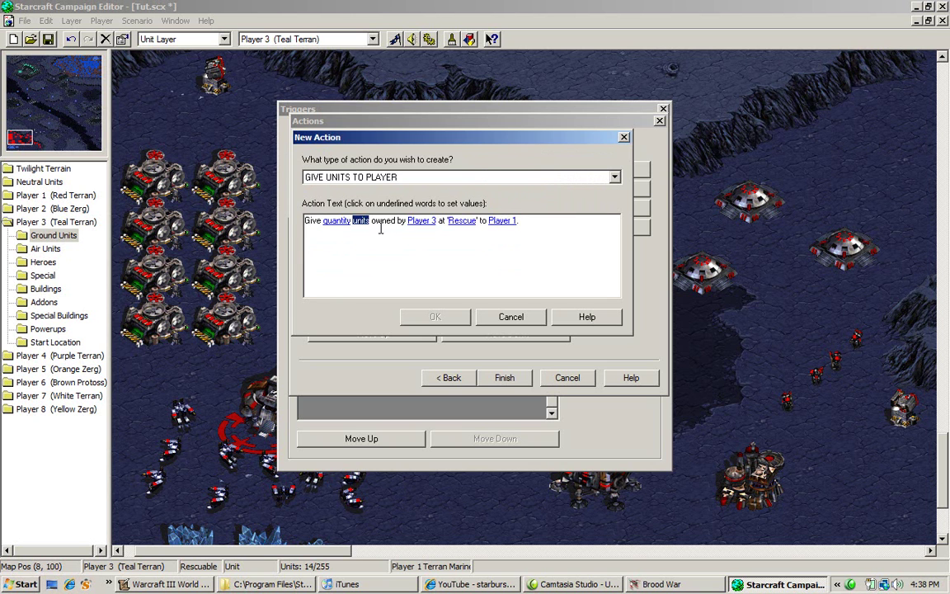
{"action": "left_click", "coordinate": [334, 221]}
{"action": "left_click", "coordinate": [308, 208]}
{"action": "left_click", "coordinate": [413, 178]}
{"action": "left_click", "coordinate": [342, 221]}
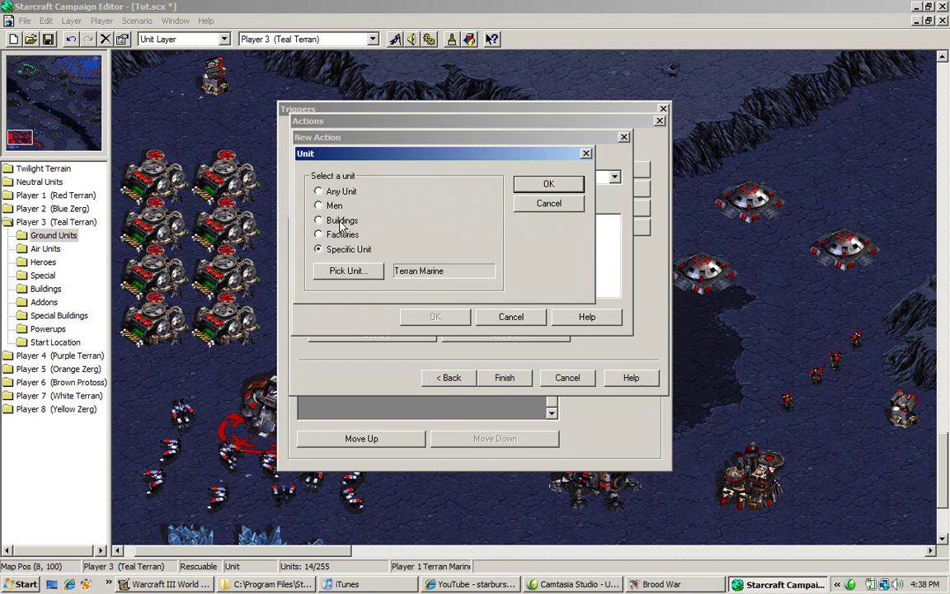
{"action": "left_click", "coordinate": [318, 205]}
{"action": "left_click", "coordinate": [532, 183]}
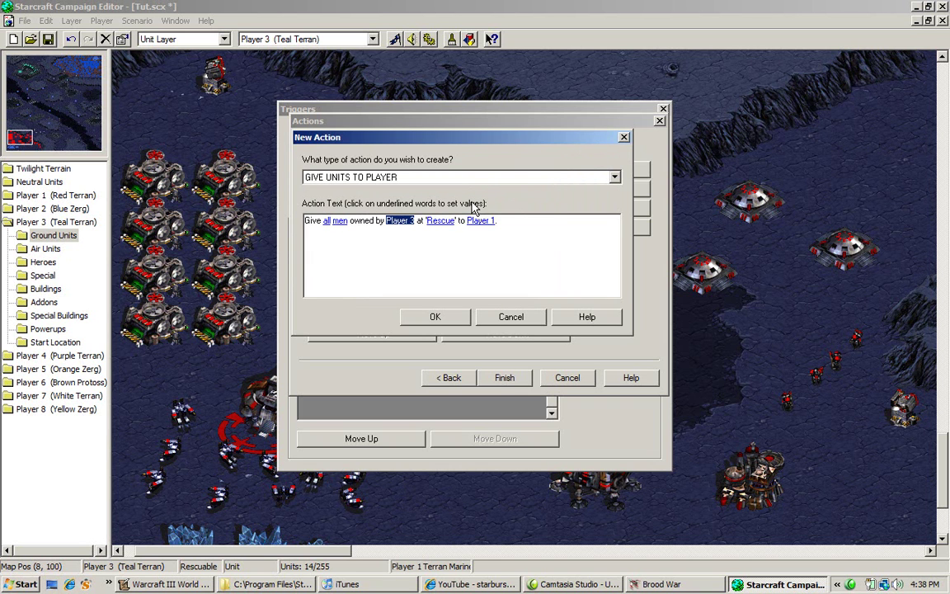
{"action": "left_click", "coordinate": [458, 178]}
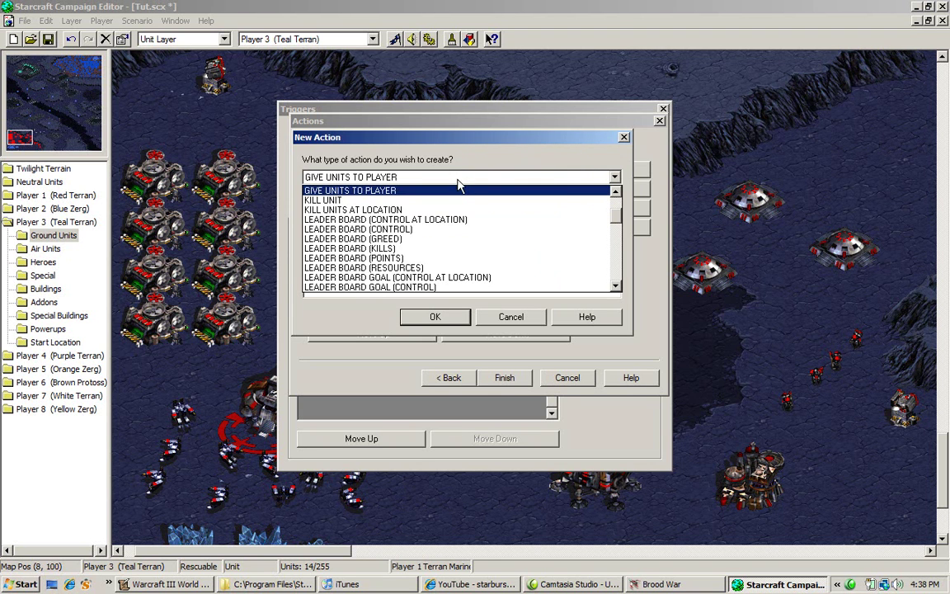
- Switch to KILL UNIT and preview its unit and player settings unchanged
{"action": "left_click", "coordinate": [458, 201]}
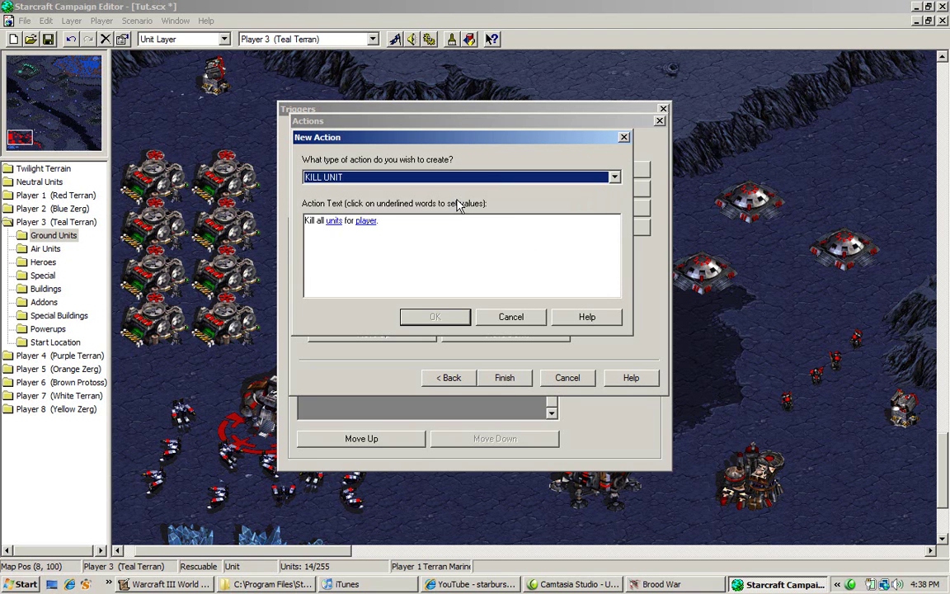
{"action": "left_click", "coordinate": [334, 220]}
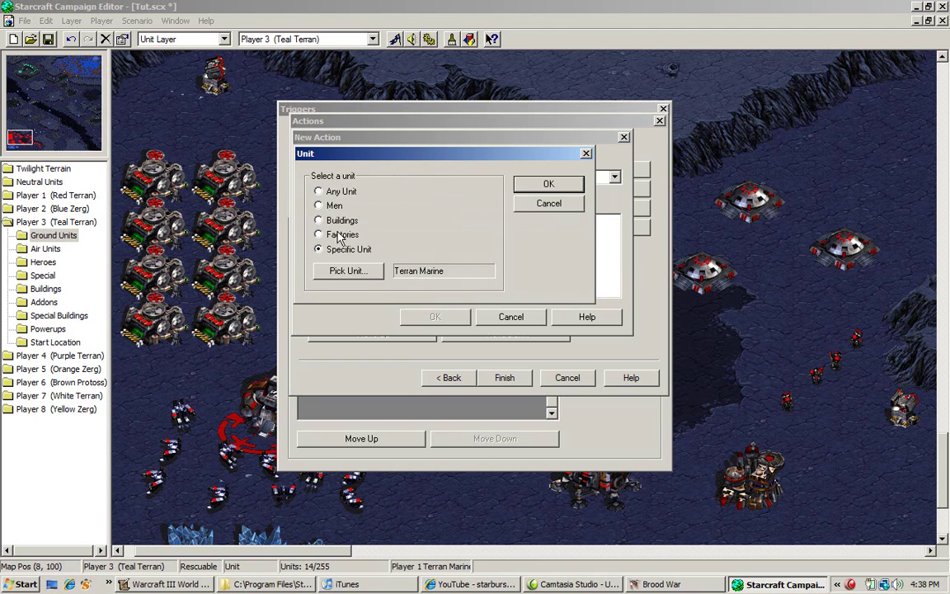
{"action": "left_click", "coordinate": [549, 203]}
{"action": "left_click", "coordinate": [363, 221]}
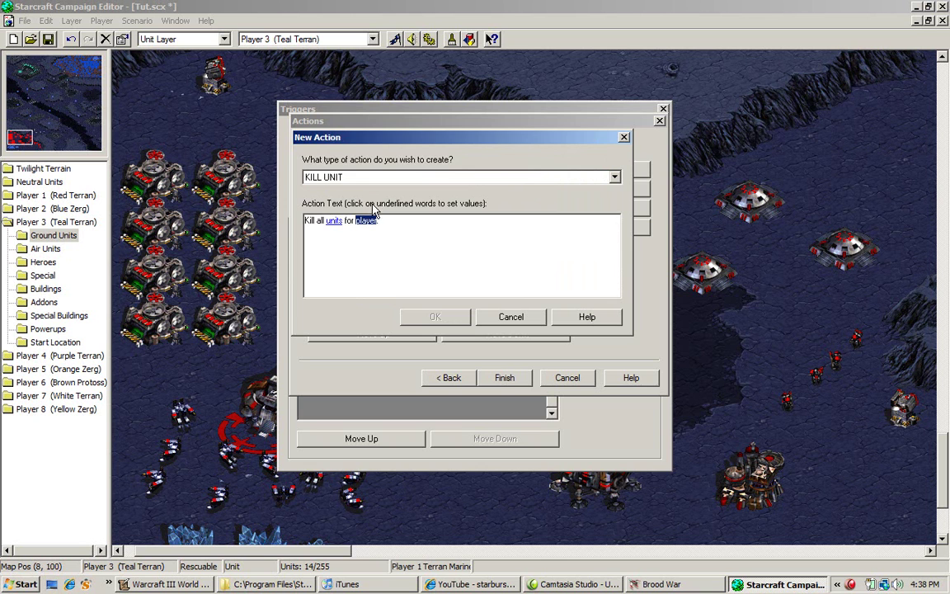
{"action": "left_click", "coordinate": [365, 221]}
{"action": "left_click", "coordinate": [541, 206]}
- Change the action type to KILL UNITS AT LOCATION
{"action": "left_click", "coordinate": [472, 179]}
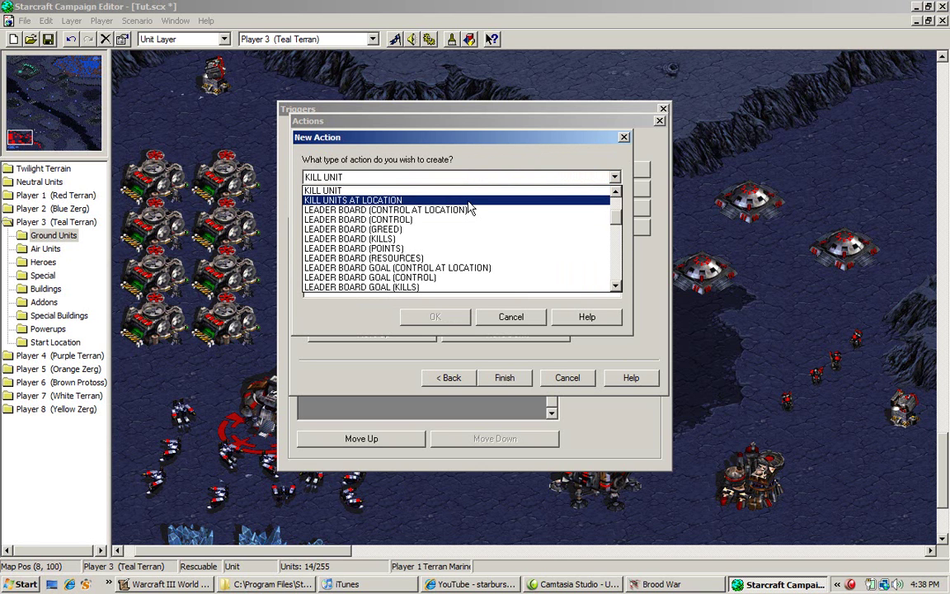
{"action": "left_click", "coordinate": [468, 202]}
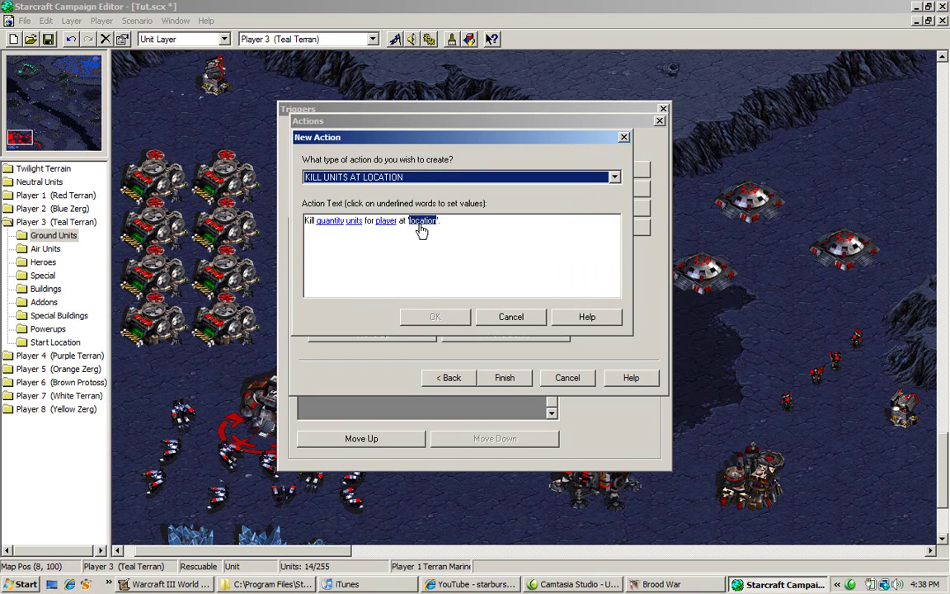
{"action": "left_click", "coordinate": [356, 176]}
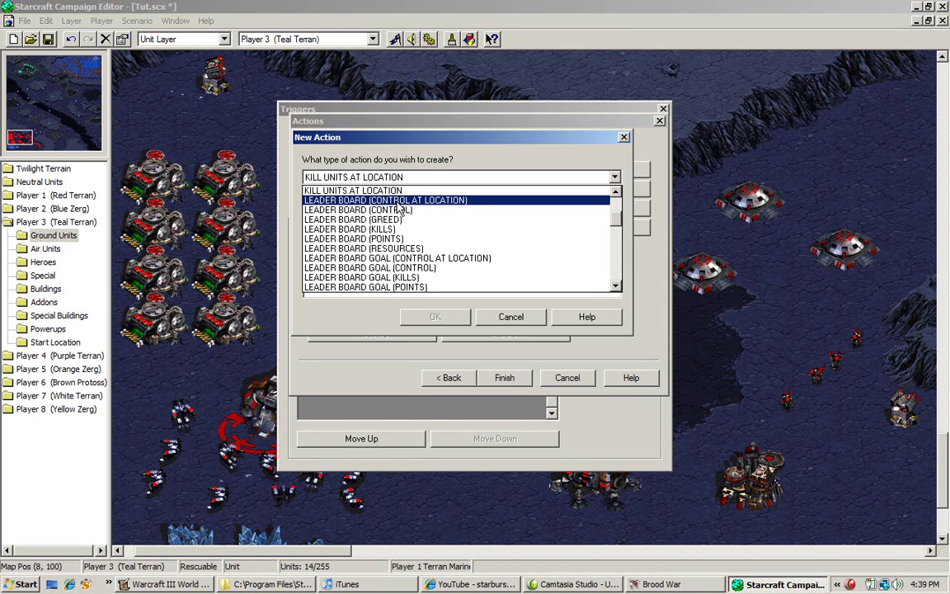
- Try LEADER BOARD (CONTROL AT LOCATION) with Terran Marine, leaving its label unchanged
{"action": "left_click", "coordinate": [399, 202]}
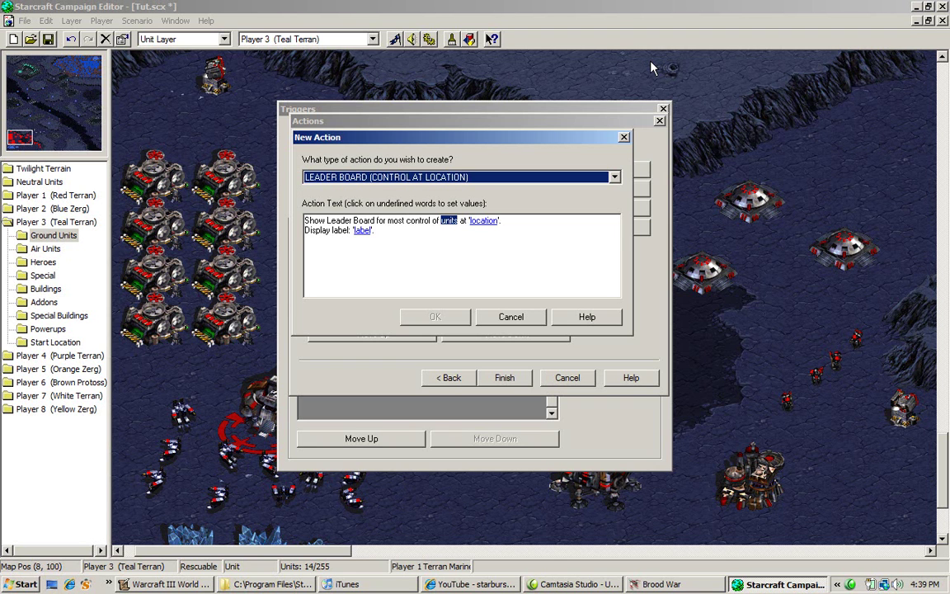
{"action": "left_click", "coordinate": [449, 221]}
{"action": "left_click", "coordinate": [549, 183]}
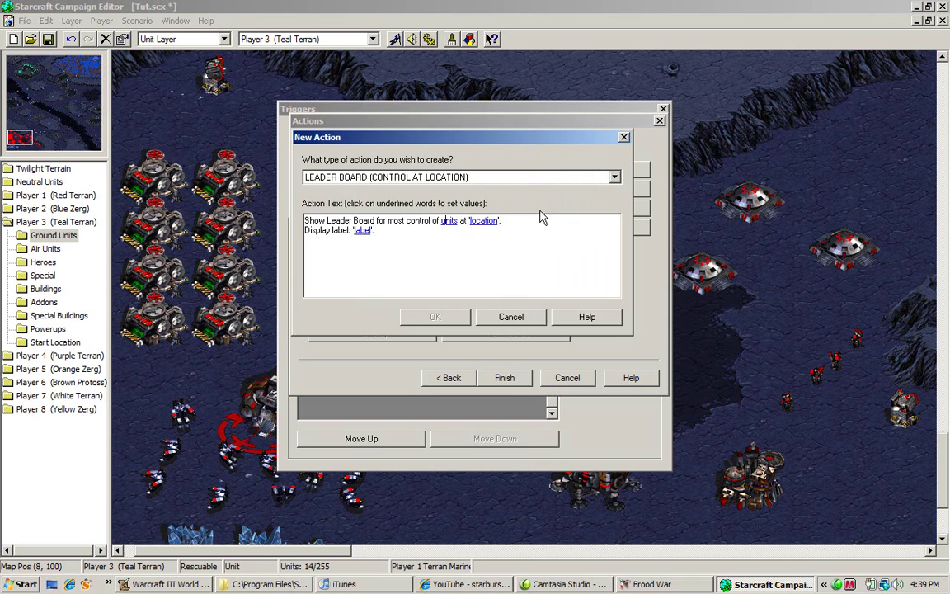
{"action": "left_click", "coordinate": [361, 232]}
{"action": "left_click", "coordinate": [462, 198]}
- Preview LEADER BOARD (CONTROL), then settle on LEADER BOARD (GREED)
{"action": "left_click", "coordinate": [413, 176]}
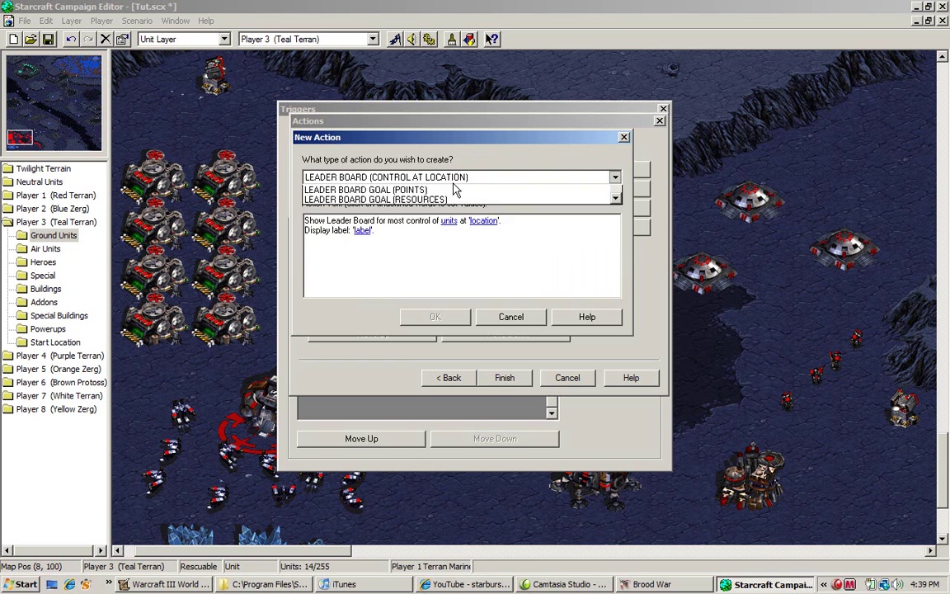
{"action": "left_click", "coordinate": [449, 200]}
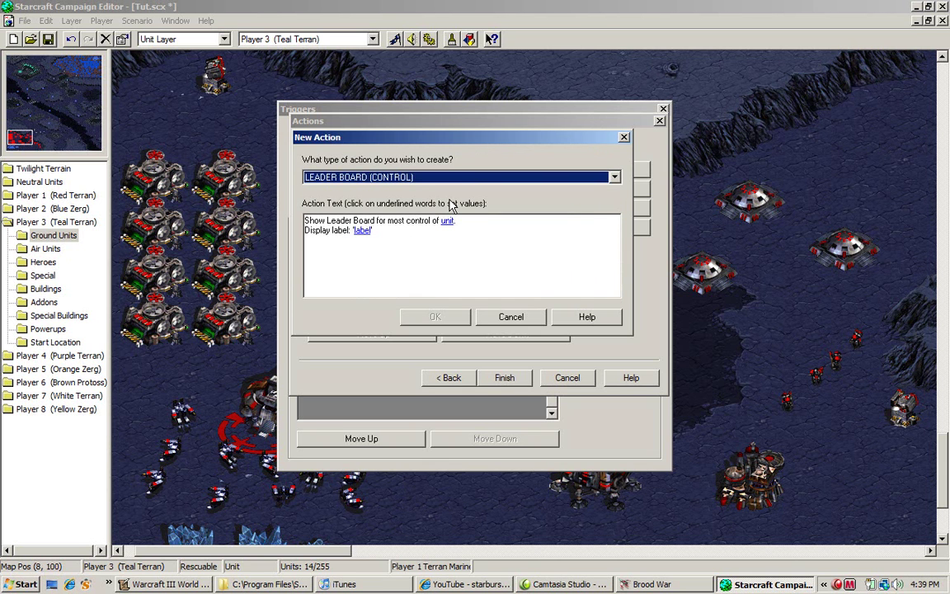
{"action": "left_click", "coordinate": [449, 221]}
{"action": "left_click", "coordinate": [538, 205]}
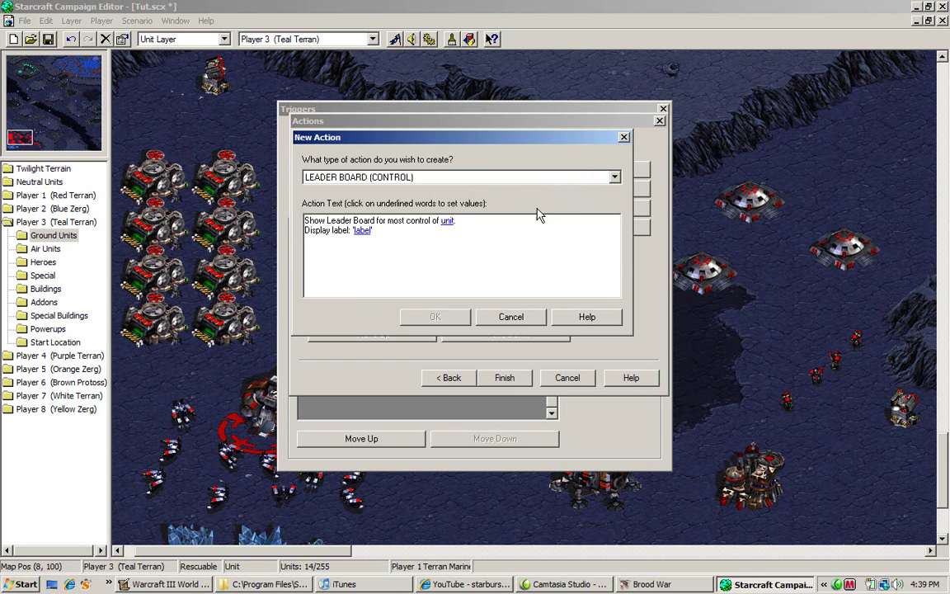
{"action": "left_click", "coordinate": [488, 176]}
{"action": "left_click", "coordinate": [489, 199]}
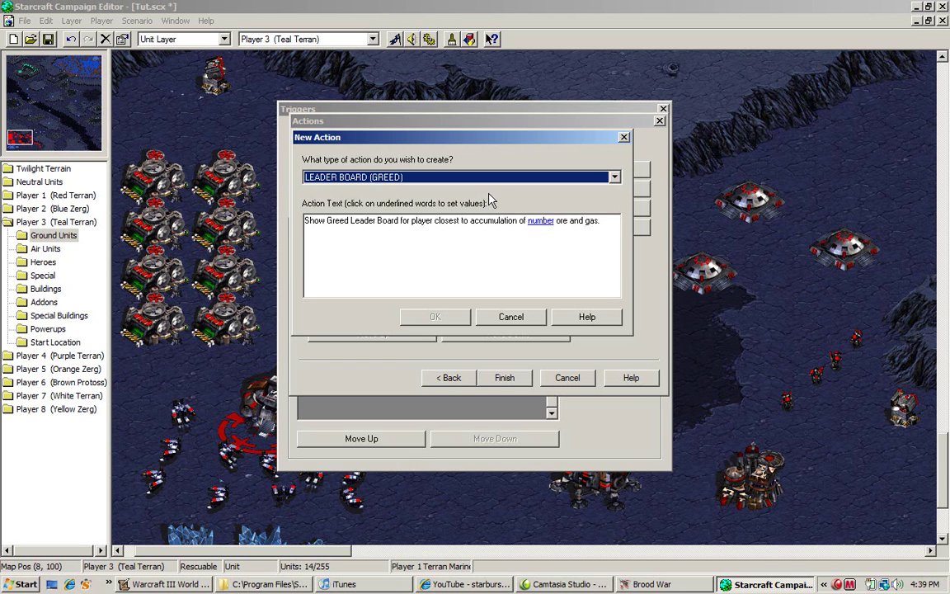
- Preview the LEADER BOARD (KILLS) and LEADER BOARD (POINTS) actions, checking the points score-type setting
{"action": "left_click", "coordinate": [485, 178]}
{"action": "left_click", "coordinate": [484, 202]}
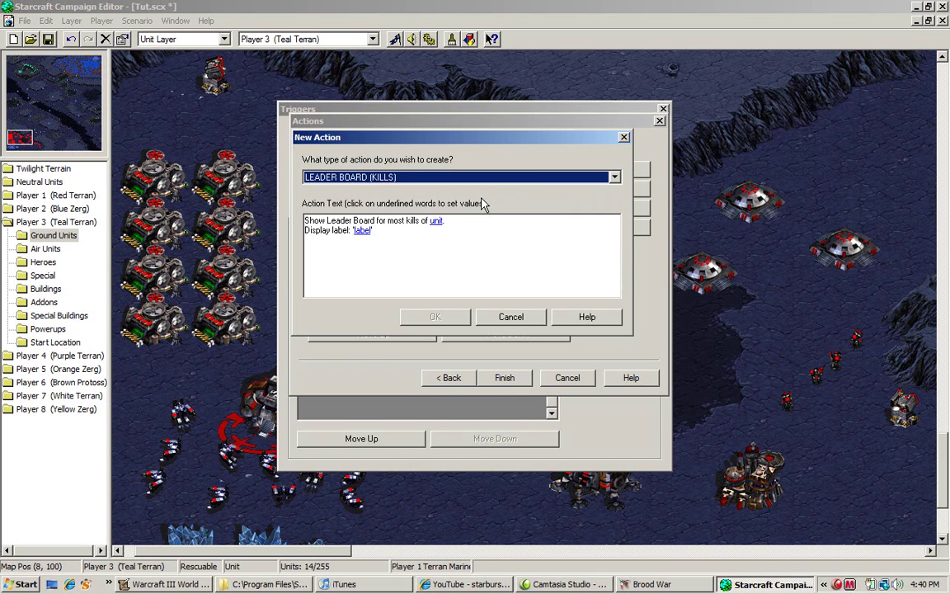
{"action": "left_click", "coordinate": [485, 177]}
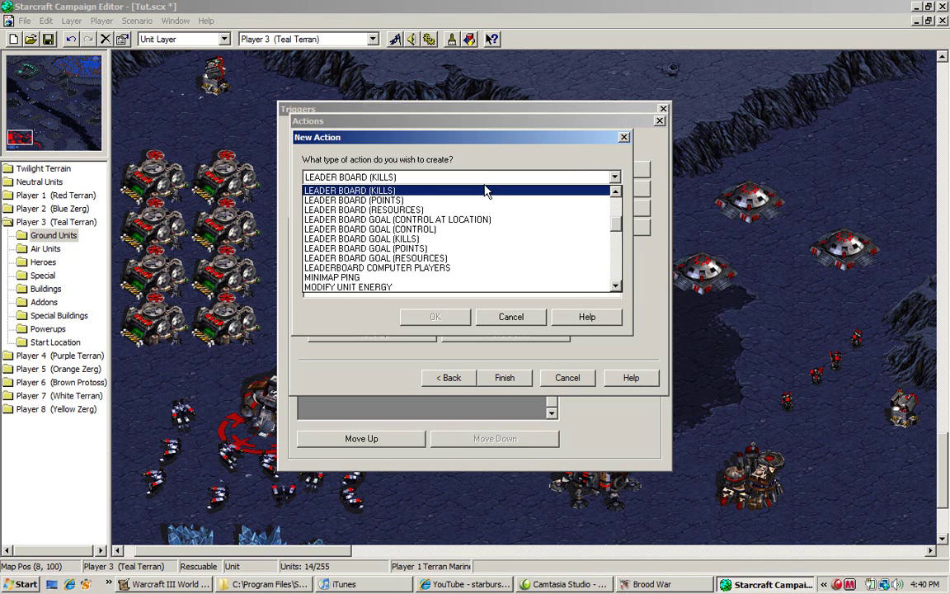
{"action": "left_click", "coordinate": [485, 203]}
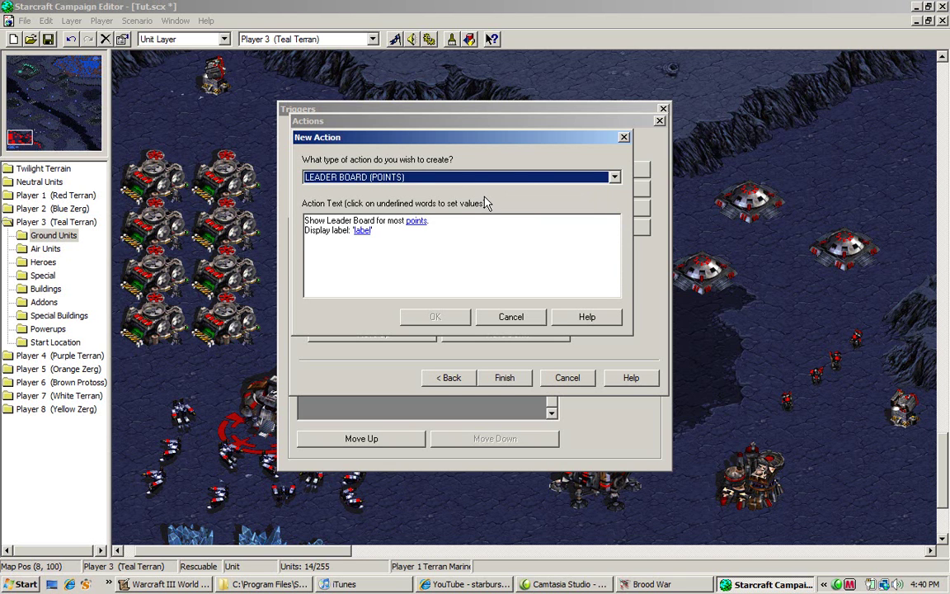
{"action": "left_click", "coordinate": [418, 221]}
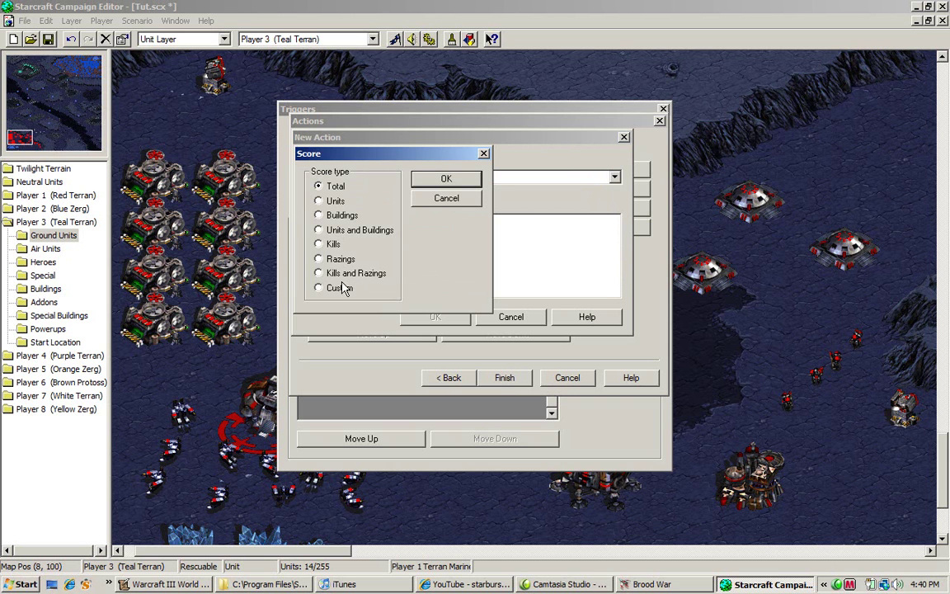
{"action": "left_click", "coordinate": [429, 200]}
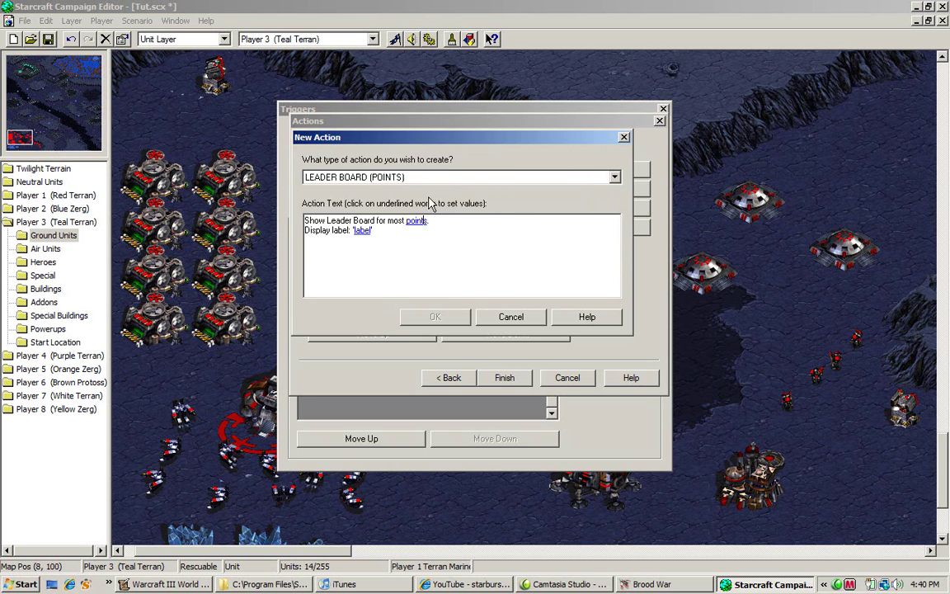
- Preview the LEADER BOARD (RESOURCES) action and its resource setting without changing it
{"action": "left_click", "coordinate": [441, 177]}
{"action": "scroll", "coordinate": [441, 190], "scroll_direction": "up", "scroll_amount": 1}
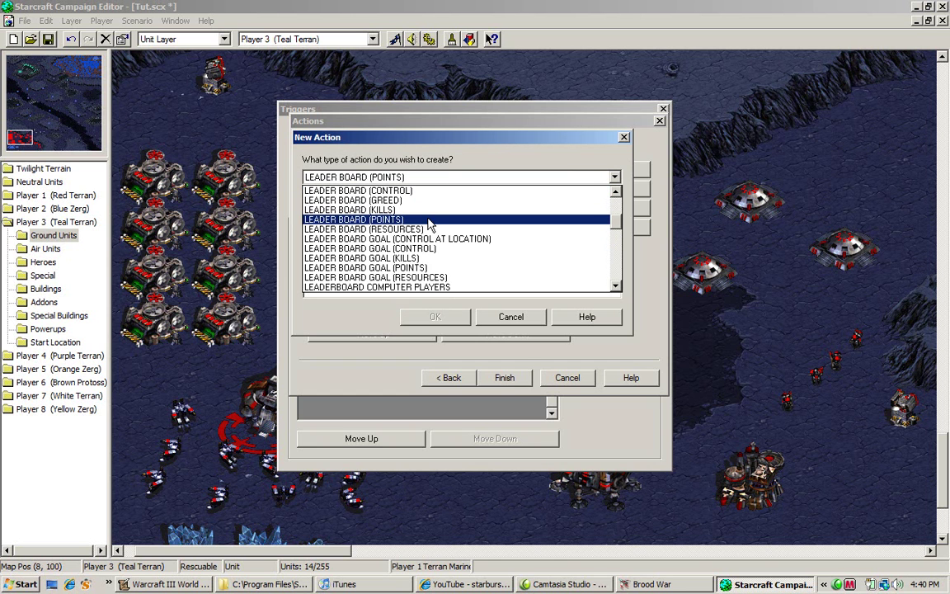
{"action": "left_click", "coordinate": [427, 219]}
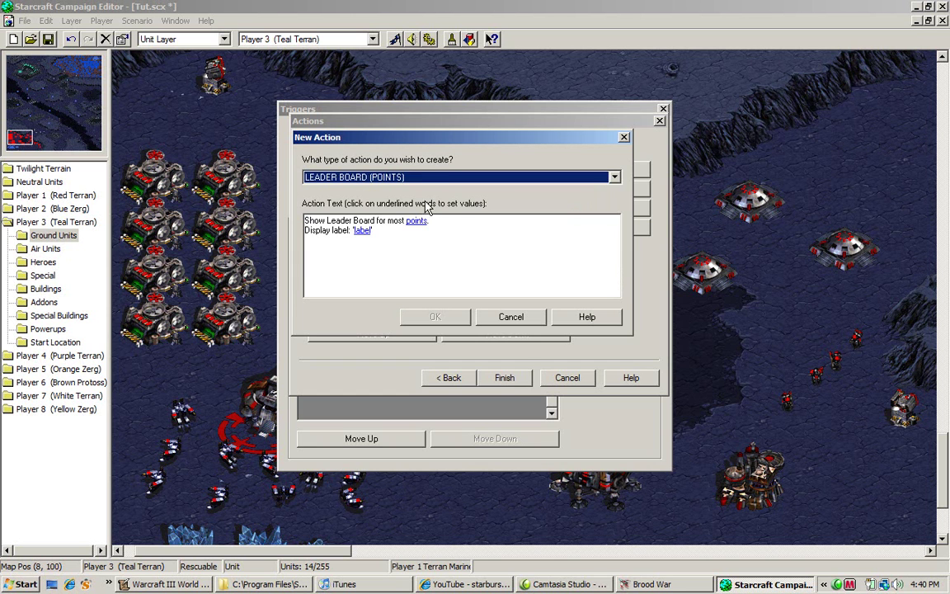
{"action": "left_click", "coordinate": [421, 178]}
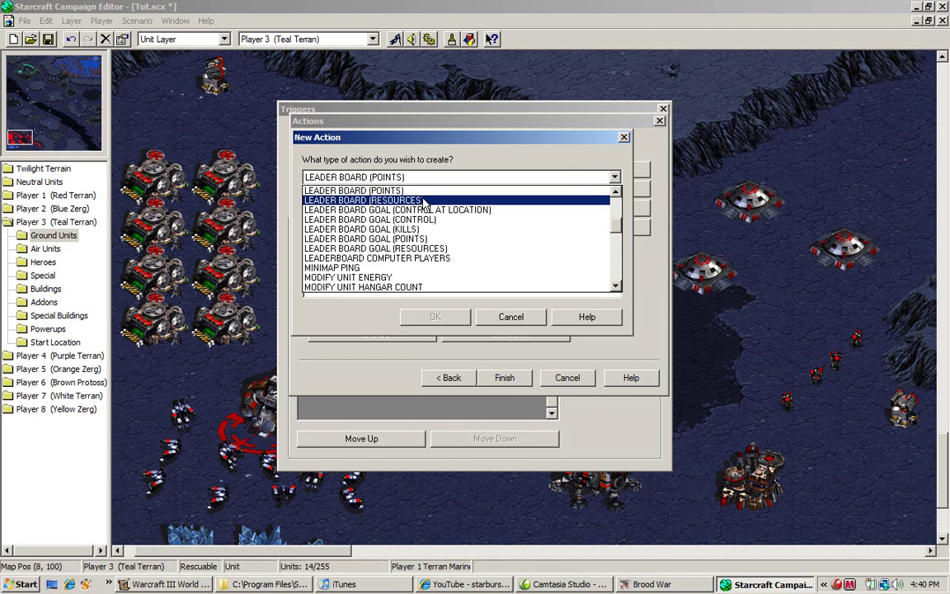
{"action": "left_click", "coordinate": [424, 201]}
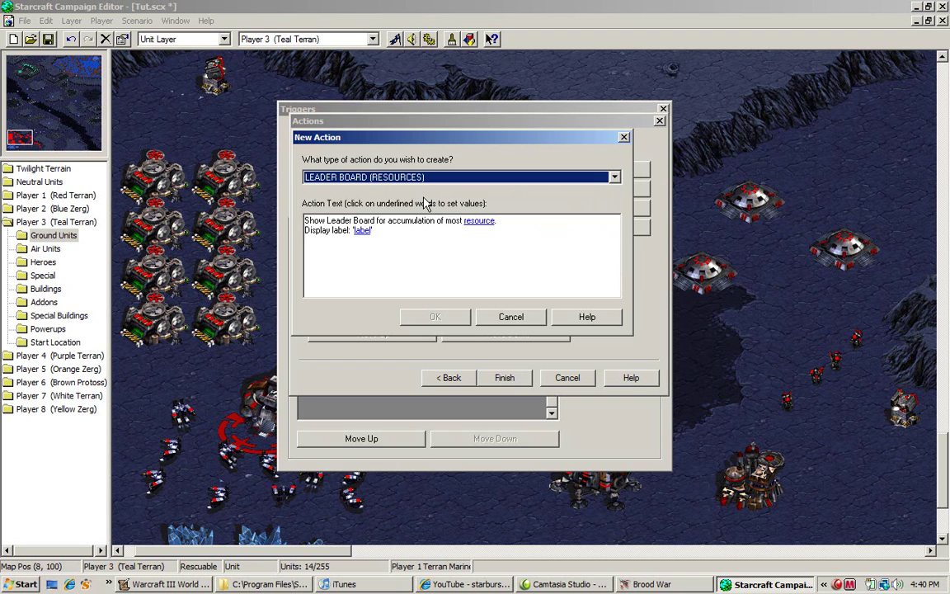
{"action": "left_click", "coordinate": [480, 221]}
{"action": "left_click", "coordinate": [427, 197]}
- Preview LEADER BOARD GOAL (CONTROL AT LOCATION) and its unit count setting, cancelling it unchanged
{"action": "left_click", "coordinate": [362, 230]}
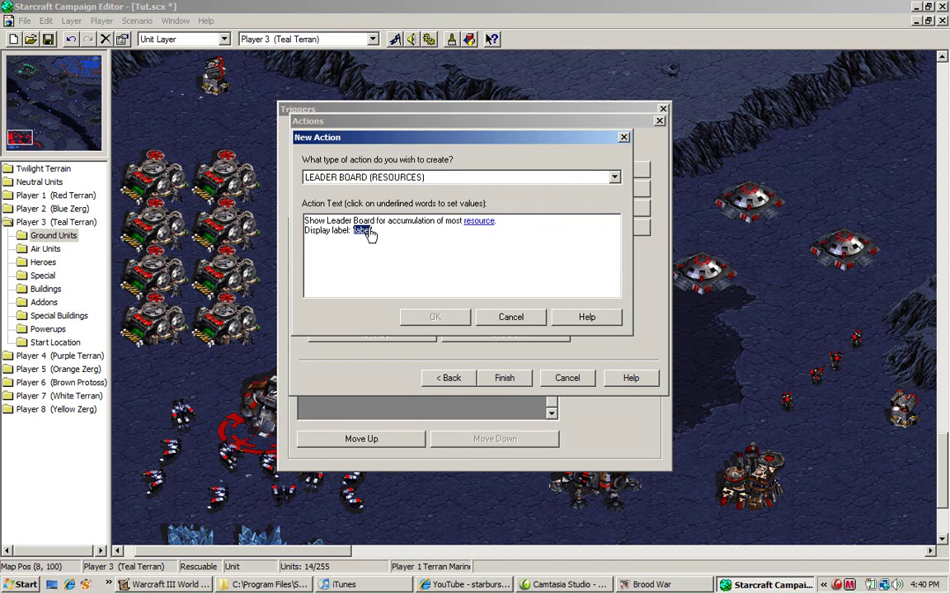
{"action": "left_click", "coordinate": [395, 177]}
{"action": "scroll", "coordinate": [395, 191], "scroll_direction": "up", "scroll_amount": 1}
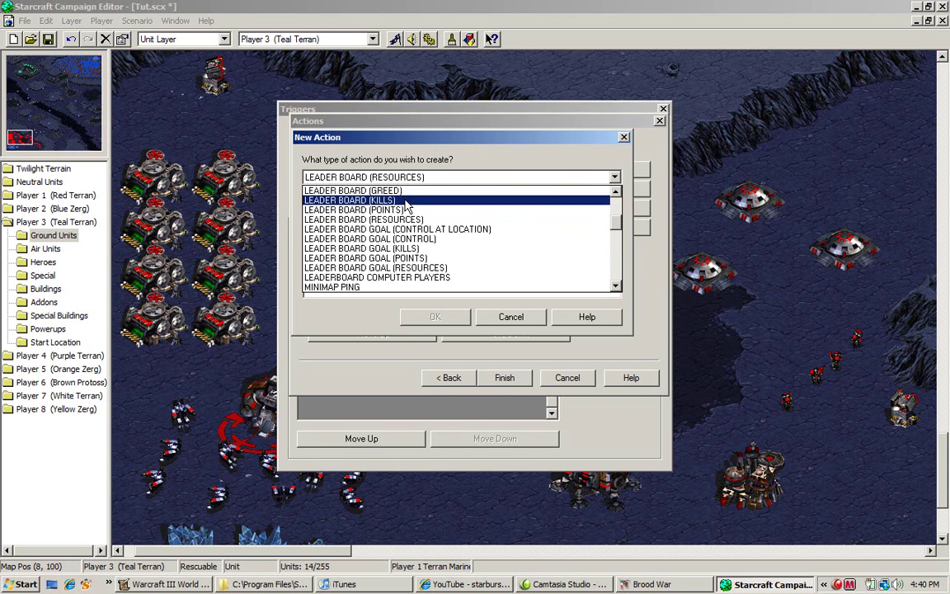
{"action": "left_click", "coordinate": [416, 229]}
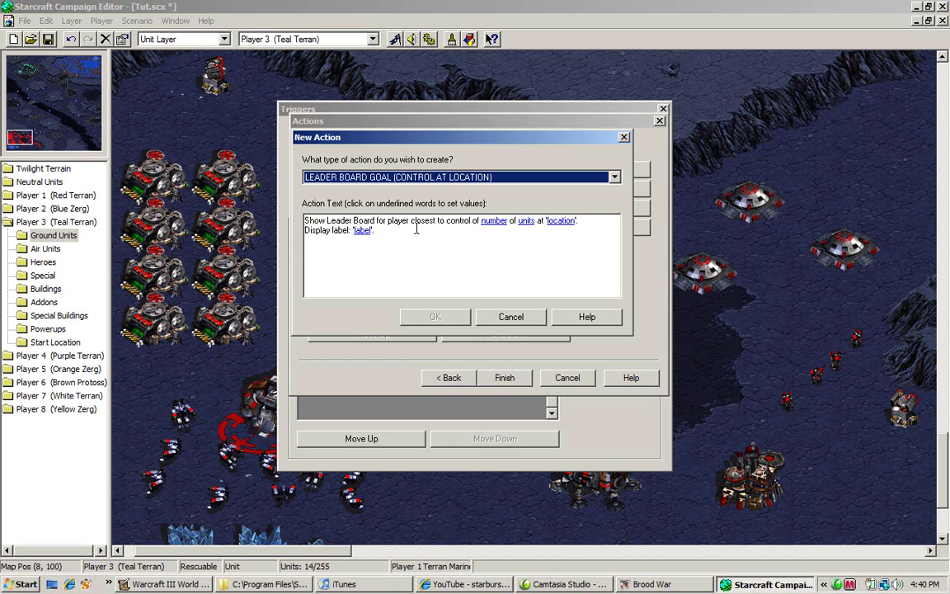
{"action": "left_click", "coordinate": [400, 176]}
{"action": "left_click", "coordinate": [418, 190]}
{"action": "left_click", "coordinate": [493, 222]}
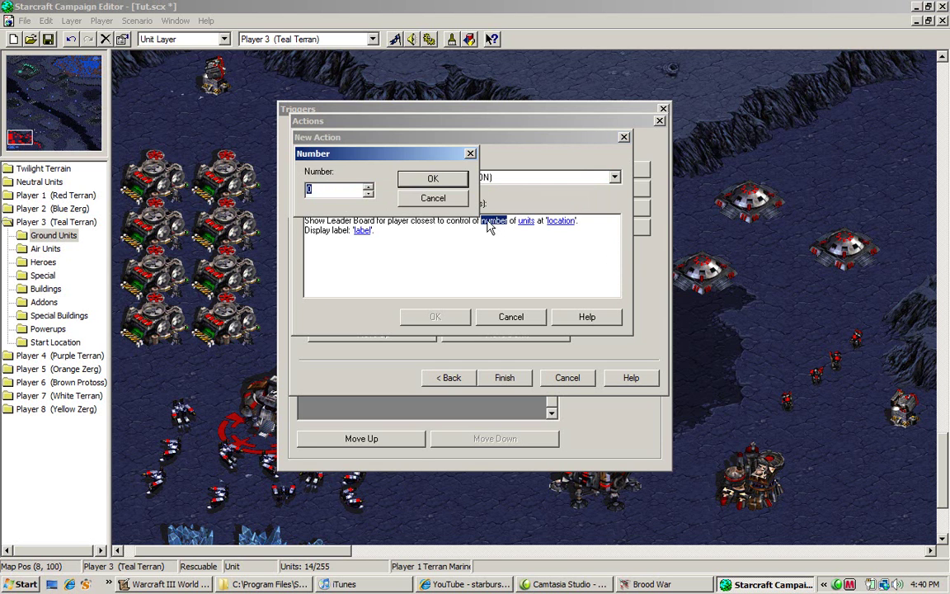
{"action": "left_click", "coordinate": [433, 198]}
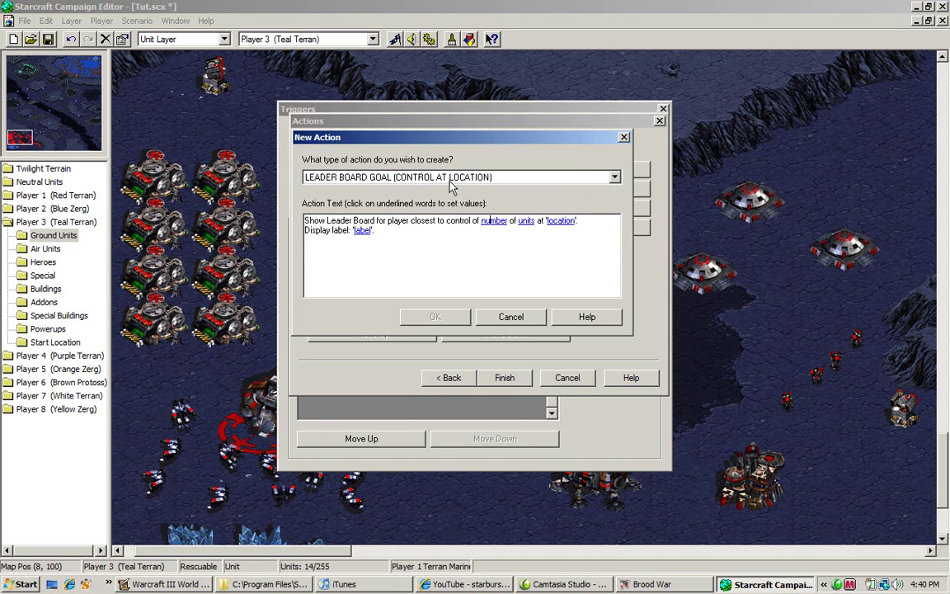
- Switch to LEADERBOARD COMPUTER PLAYERS and view its on/off setting without changing it
{"action": "left_click", "coordinate": [408, 176]}
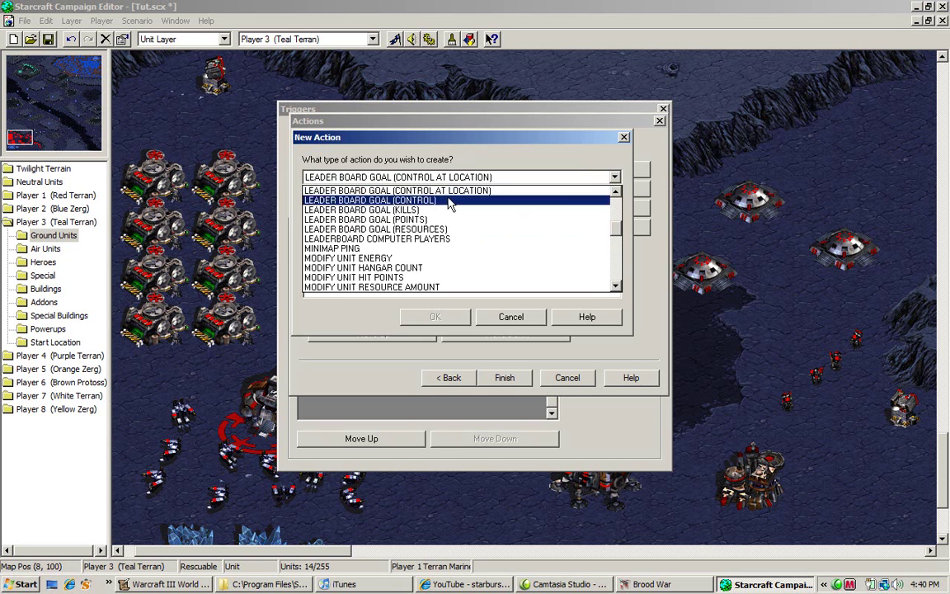
{"action": "left_click", "coordinate": [443, 238]}
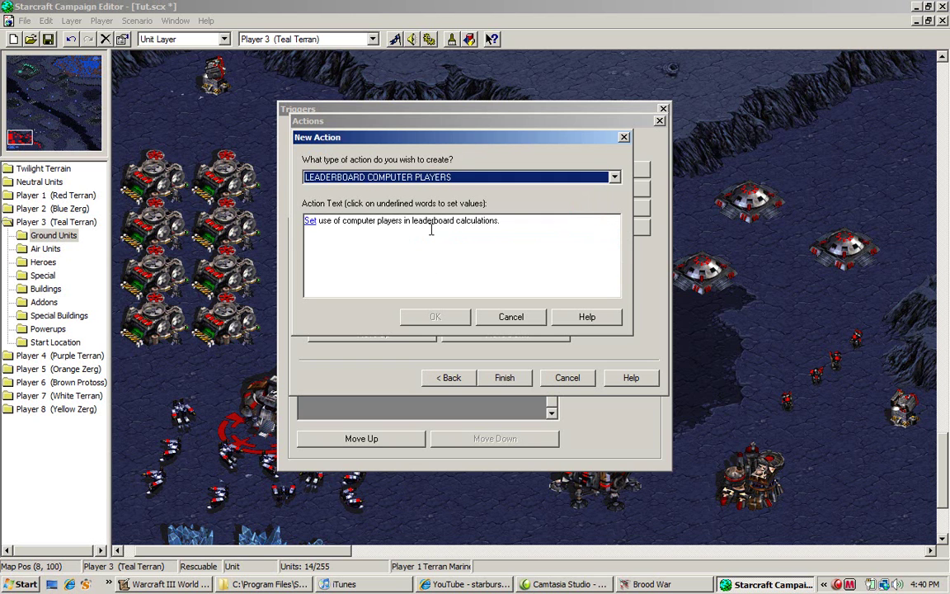
{"action": "left_click", "coordinate": [307, 228]}
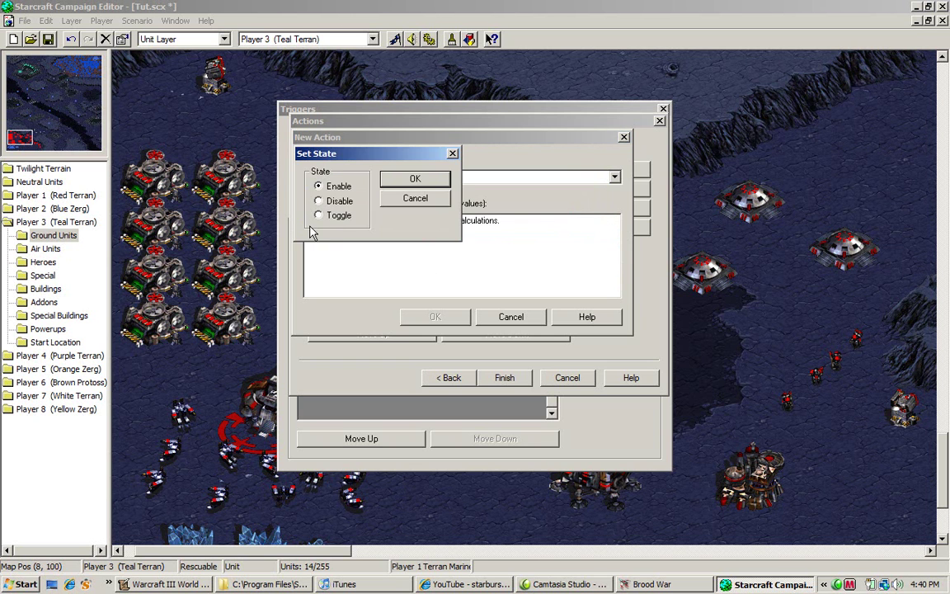
{"action": "left_click", "coordinate": [412, 197]}
{"action": "left_click", "coordinate": [409, 179]}
{"action": "scroll", "coordinate": [421, 194], "scroll_direction": "up", "scroll_amount": 2}
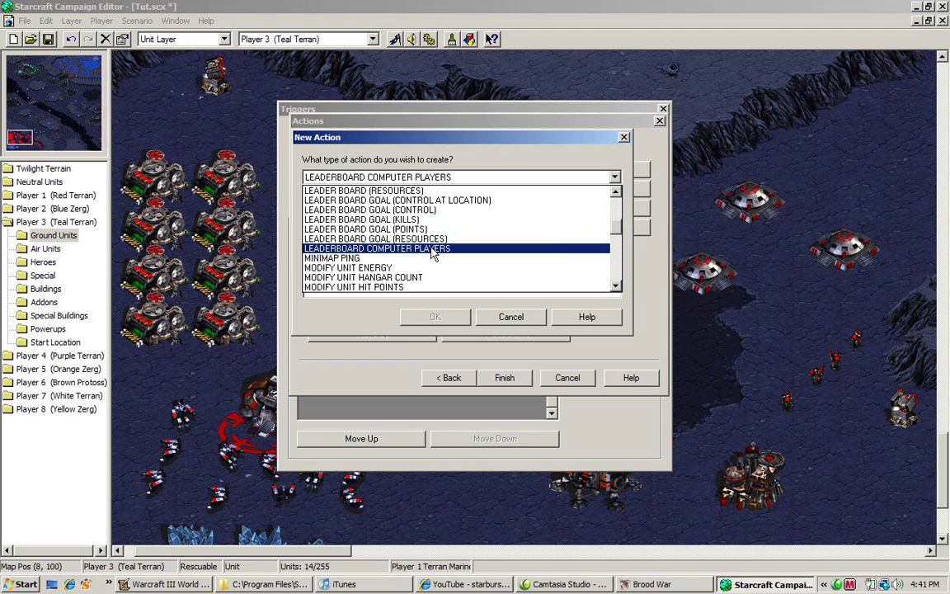
- Try a MINIMAP PING at the Rescue location, then cancel the location choice and the new action
{"action": "left_click", "coordinate": [429, 258]}
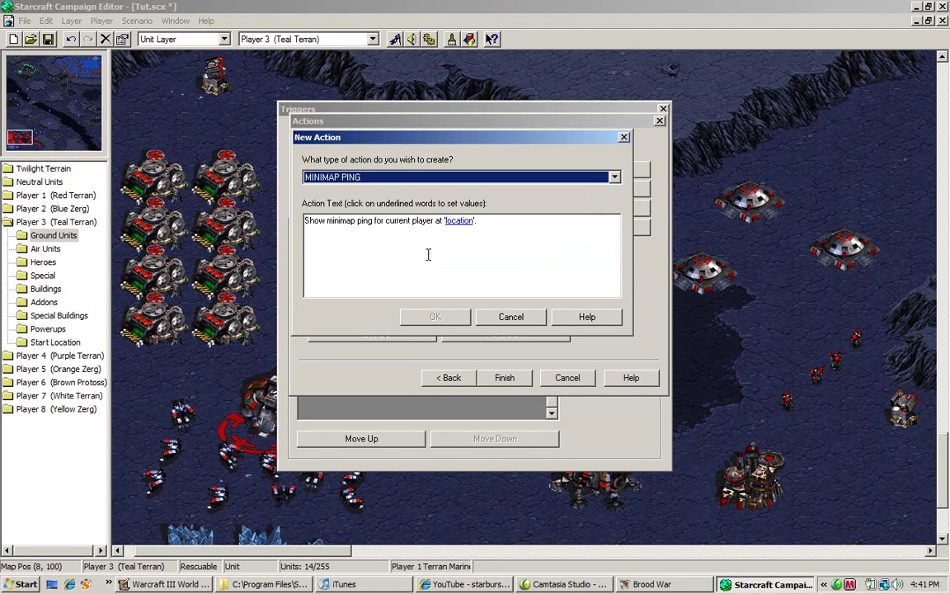
{"action": "left_click", "coordinate": [450, 258]}
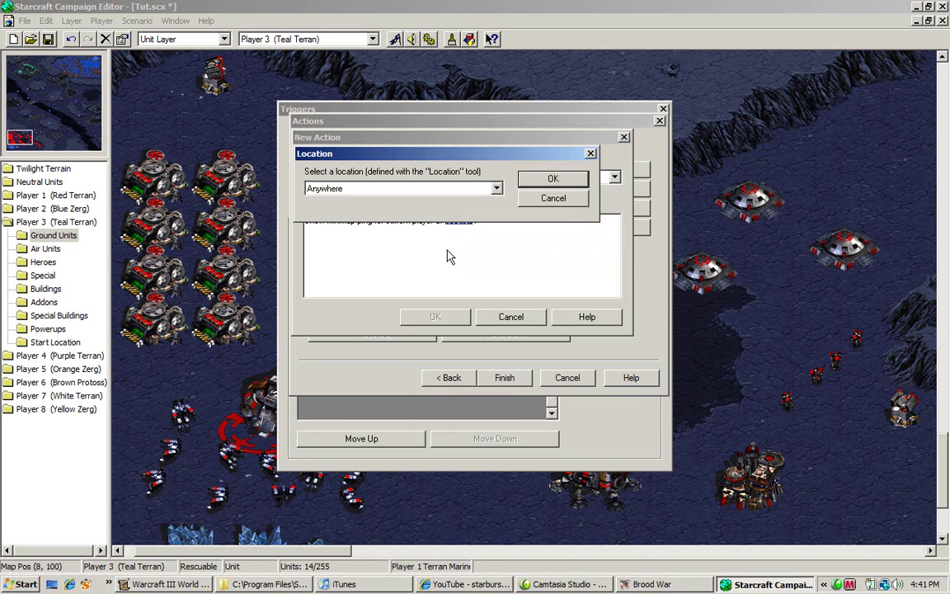
{"action": "left_click", "coordinate": [420, 189]}
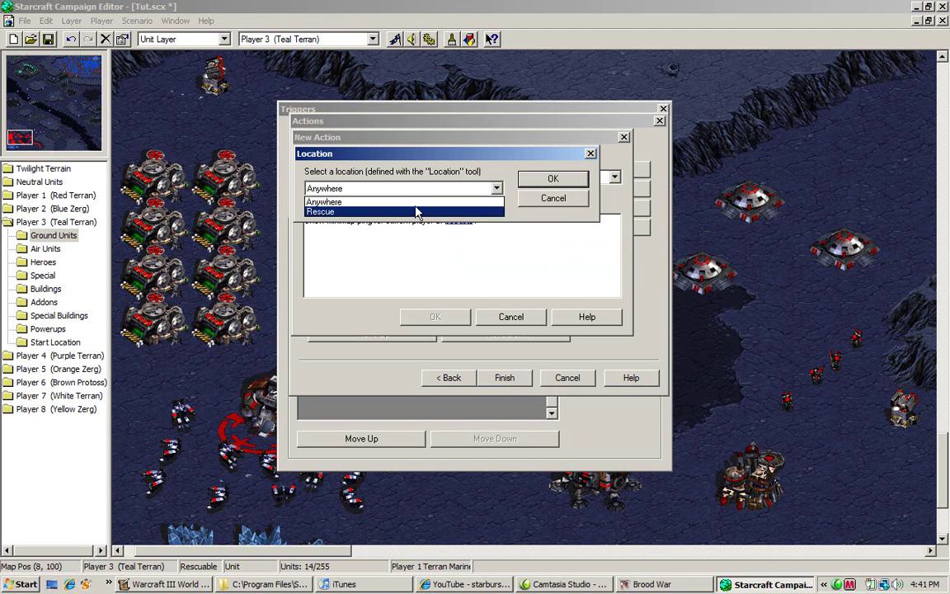
{"action": "left_click", "coordinate": [417, 213]}
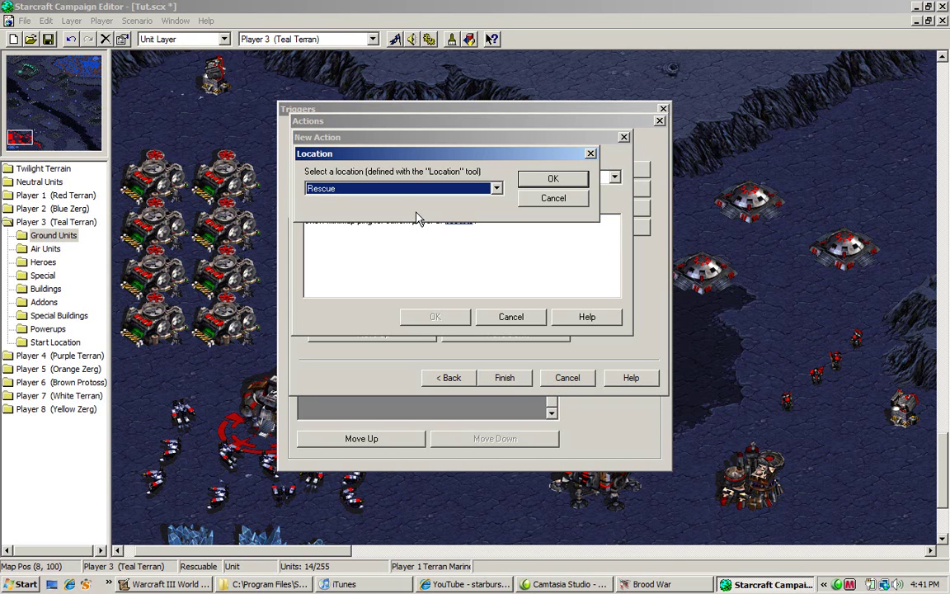
{"action": "left_click", "coordinate": [553, 197]}
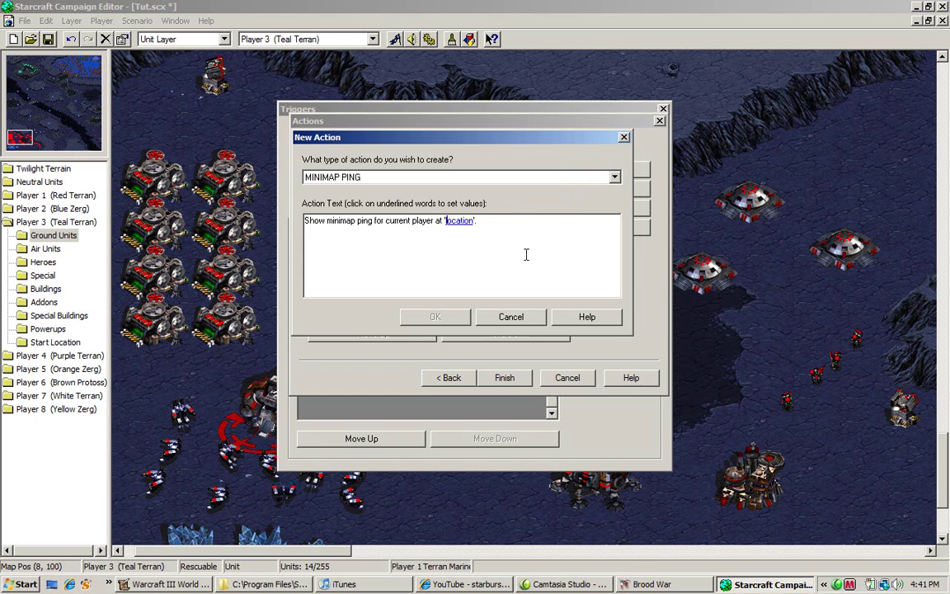
{"action": "left_click", "coordinate": [510, 317]}
- Abandon the new trigger and open the trigger that centres the view on Rescue for modifying
{"action": "left_click", "coordinate": [450, 382]}
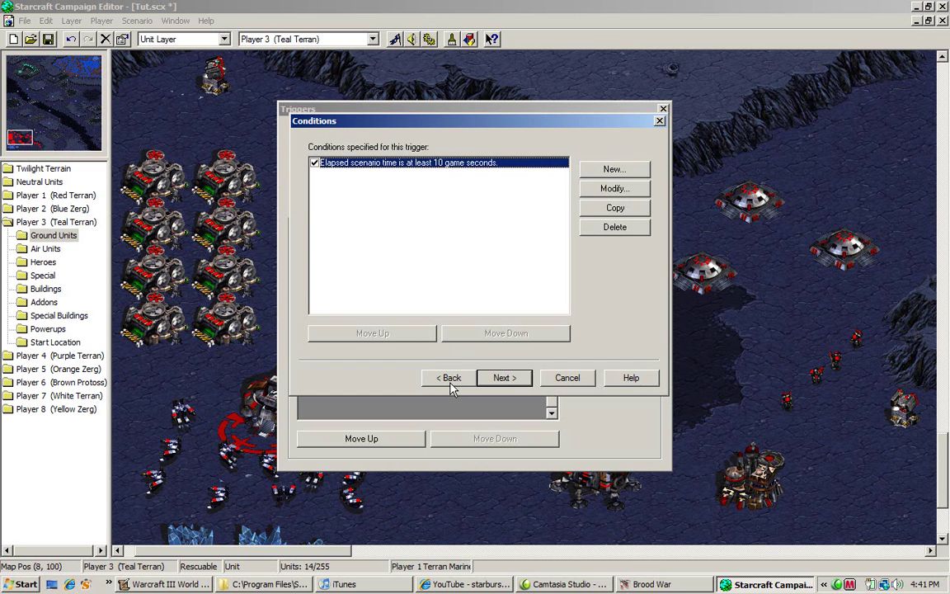
{"action": "left_click", "coordinate": [451, 383]}
{"action": "key", "text": "Escape"}
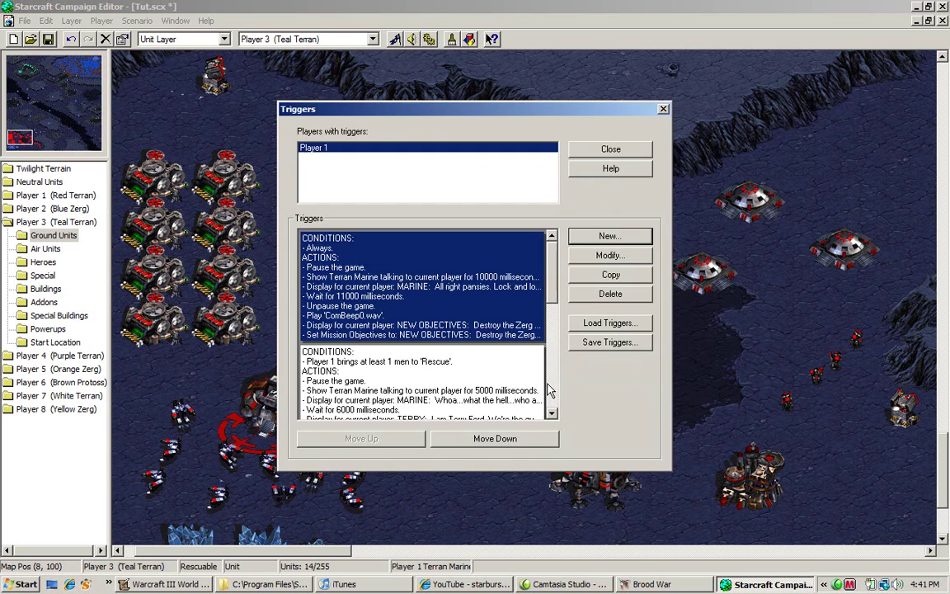
{"action": "scroll", "coordinate": [505, 255], "scroll_direction": "down", "scroll_amount": 5}
{"action": "left_click", "coordinate": [474, 346]}
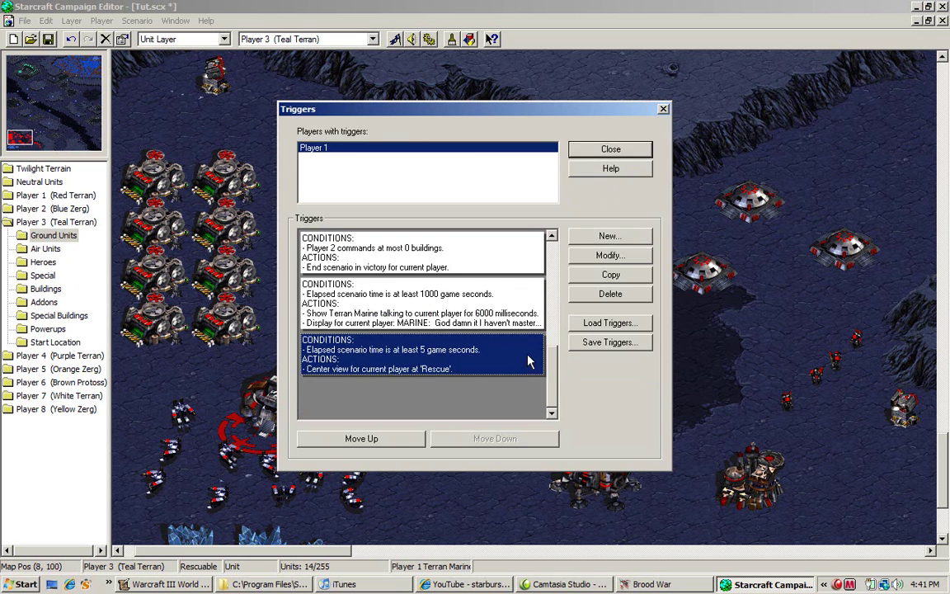
{"action": "left_click", "coordinate": [610, 262]}
- Add a MINIMAP PING action at 'Rescue' to that trigger and save it
{"action": "left_click", "coordinate": [391, 137]}
{"action": "left_click", "coordinate": [587, 182]}
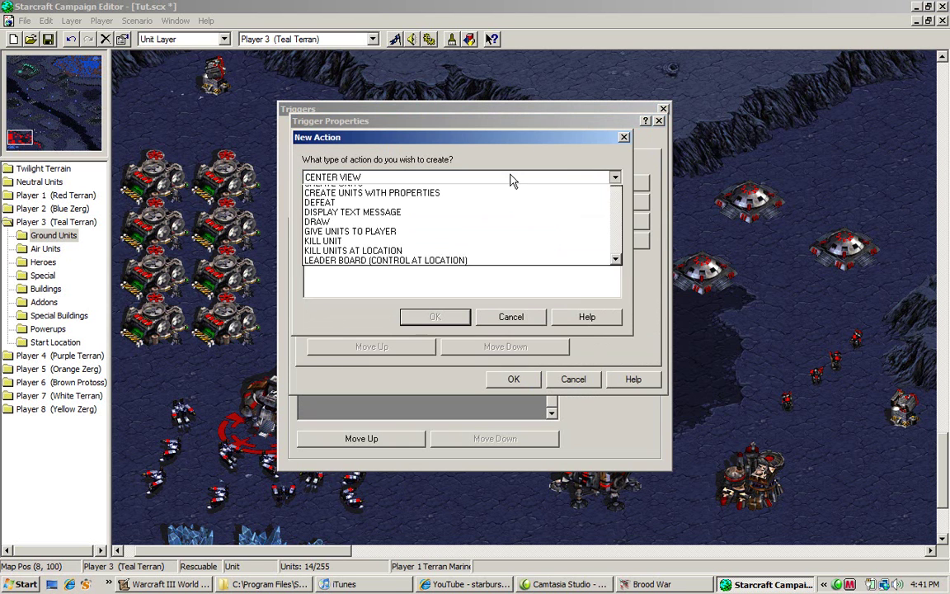
{"action": "scroll", "coordinate": [555, 216], "scroll_direction": "down", "scroll_amount": 4}
{"action": "left_click", "coordinate": [404, 287]}
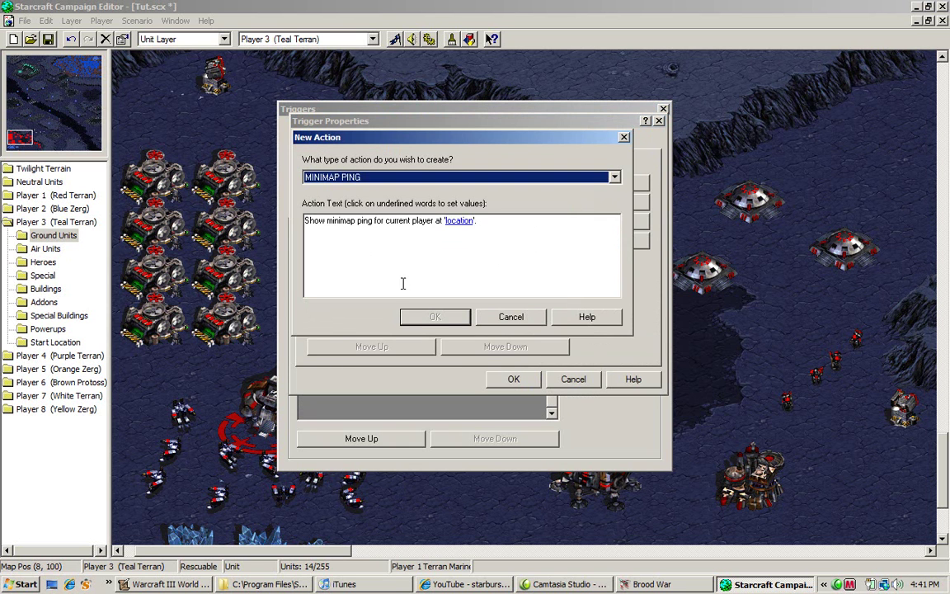
{"action": "left_click", "coordinate": [457, 224]}
{"action": "left_click", "coordinate": [416, 188]}
{"action": "left_click", "coordinate": [431, 209]}
{"action": "left_click", "coordinate": [548, 181]}
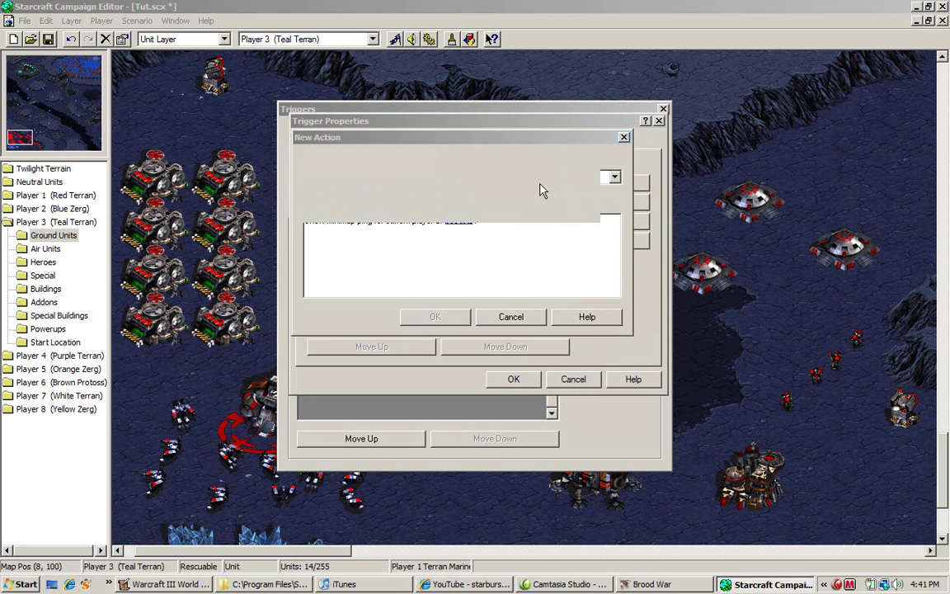
{"action": "left_click", "coordinate": [451, 314]}
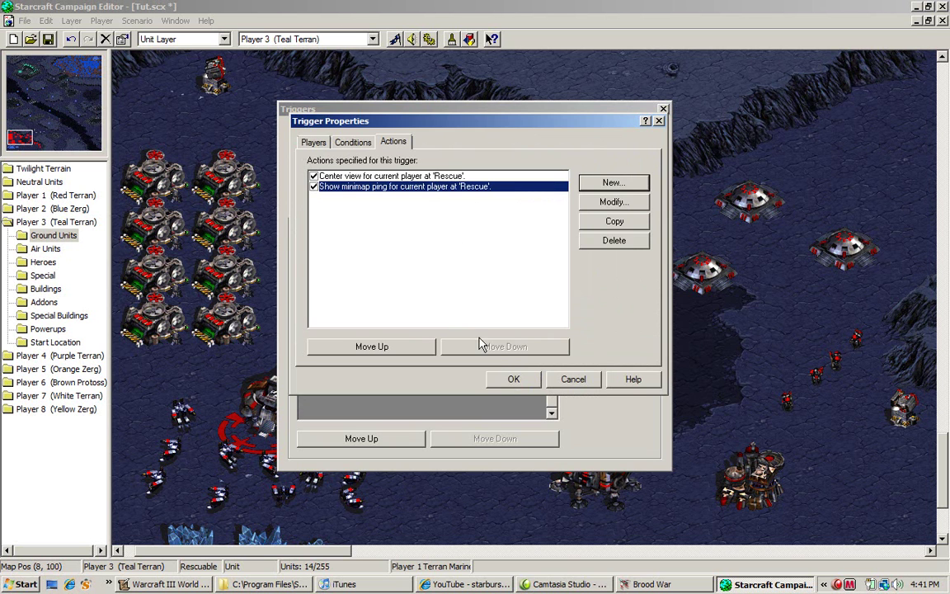
{"action": "left_click", "coordinate": [512, 379]}
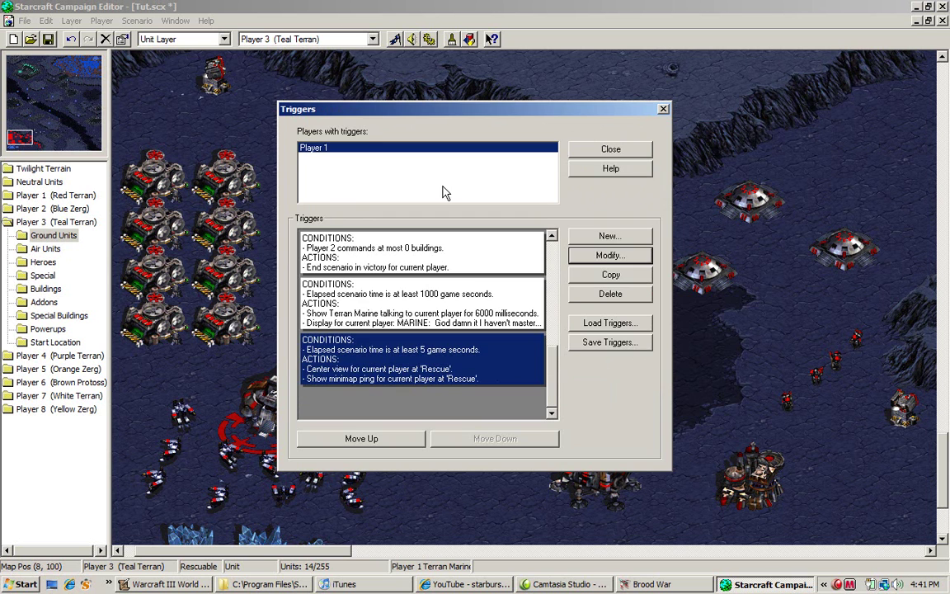
- Create a new trigger that runs for Player 1
{"action": "left_click", "coordinate": [610, 236]}
{"action": "left_click", "coordinate": [320, 163]}
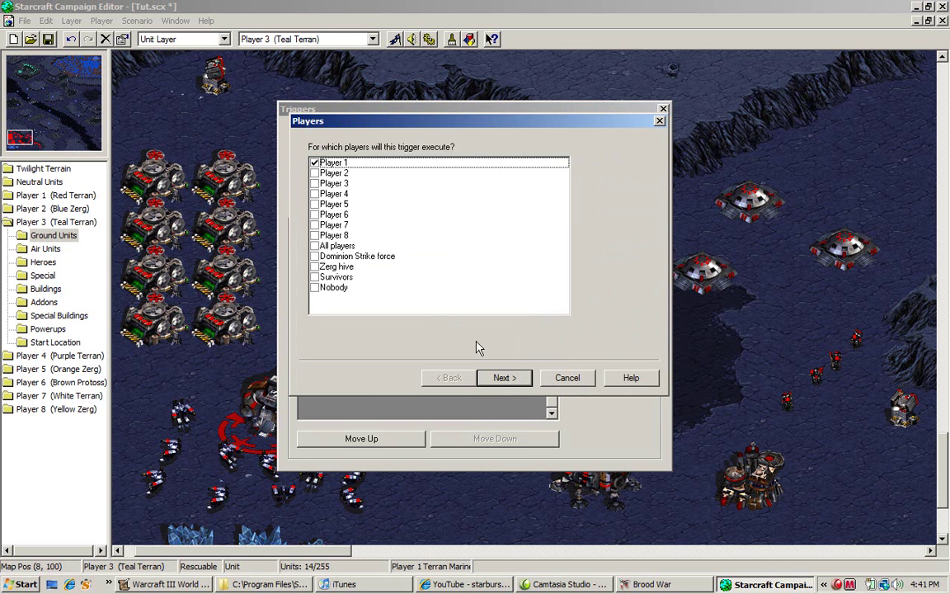
{"action": "left_click", "coordinate": [503, 377]}
- Add an ELAPSED TIME condition of at least 3 game seconds to the trigger
{"action": "left_click", "coordinate": [615, 169]}
{"action": "left_click", "coordinate": [487, 177]}
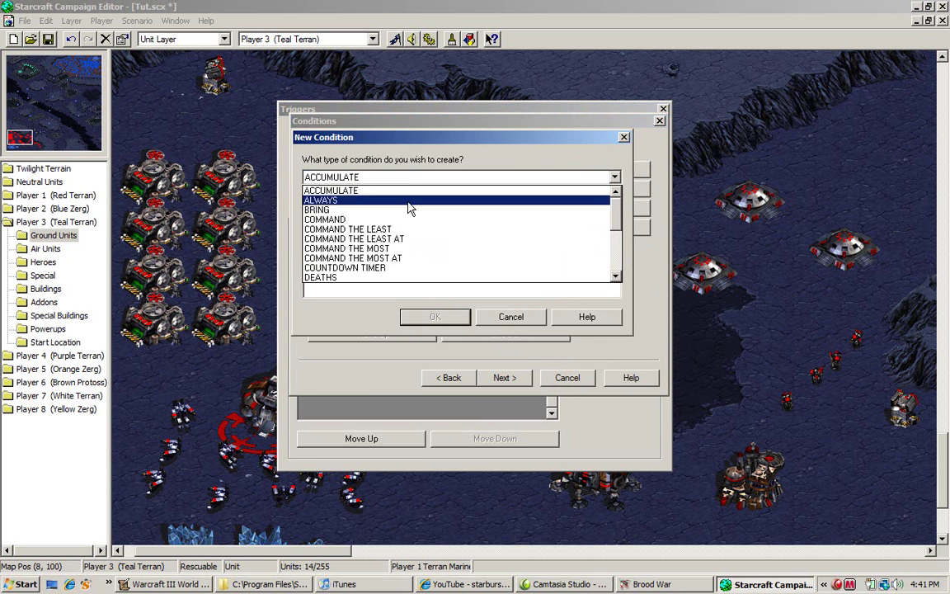
{"action": "scroll", "coordinate": [398, 255], "scroll_direction": "down", "scroll_amount": 1}
{"action": "left_click", "coordinate": [387, 258]}
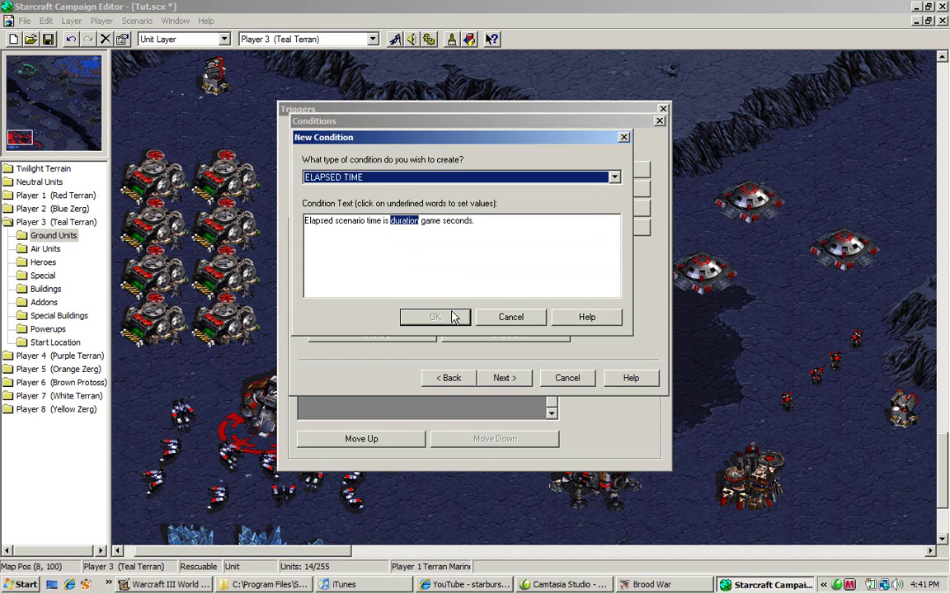
{"action": "left_click", "coordinate": [397, 223]}
{"action": "left_click", "coordinate": [448, 186]}
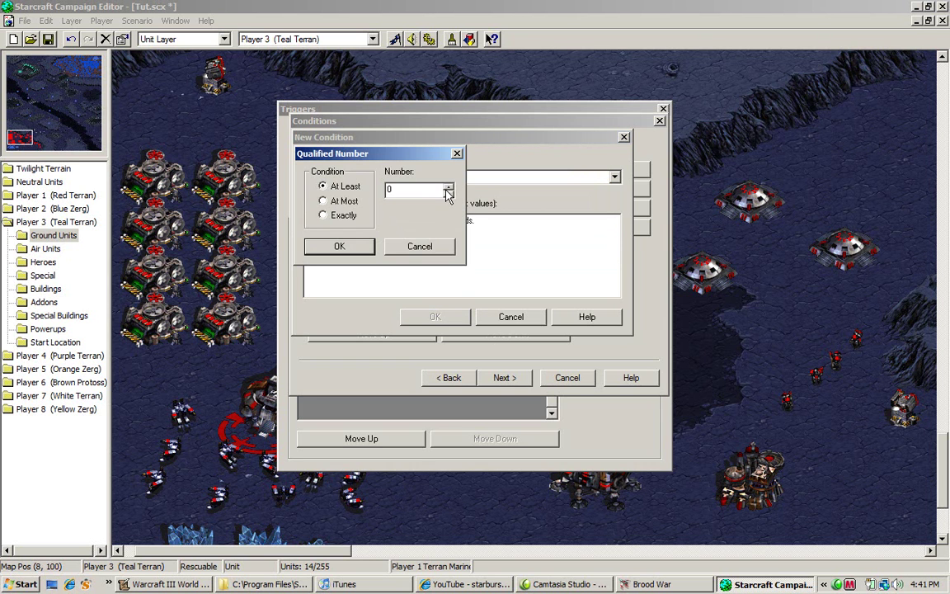
{"action": "left_click", "coordinate": [448, 187]}
{"action": "left_click", "coordinate": [448, 186]}
{"action": "left_click", "coordinate": [339, 246]}
{"action": "left_click", "coordinate": [434, 316]}
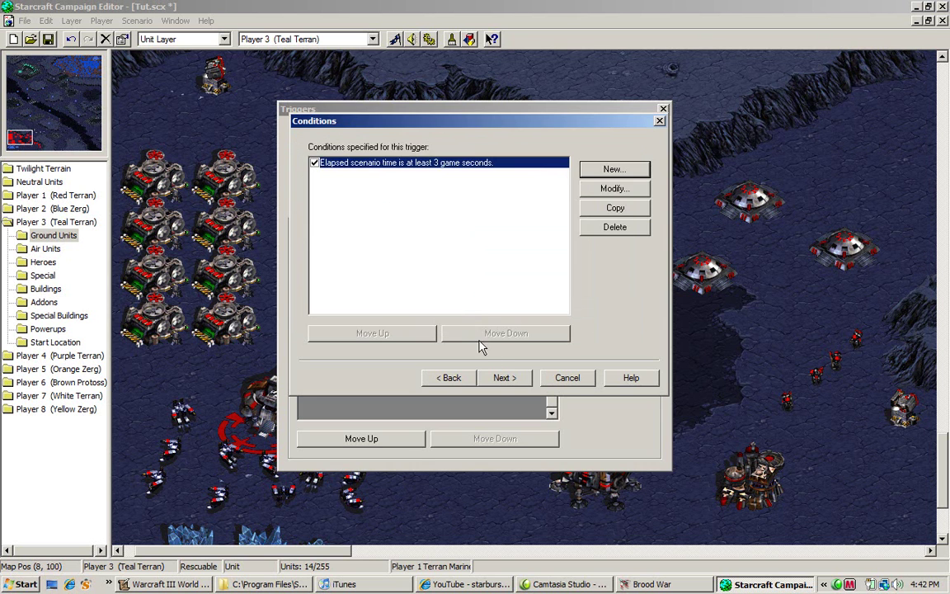
{"action": "left_click", "coordinate": [504, 377]}
- Start a new action using the MODIFY UNIT ENERGY type
{"action": "left_click", "coordinate": [614, 168]}
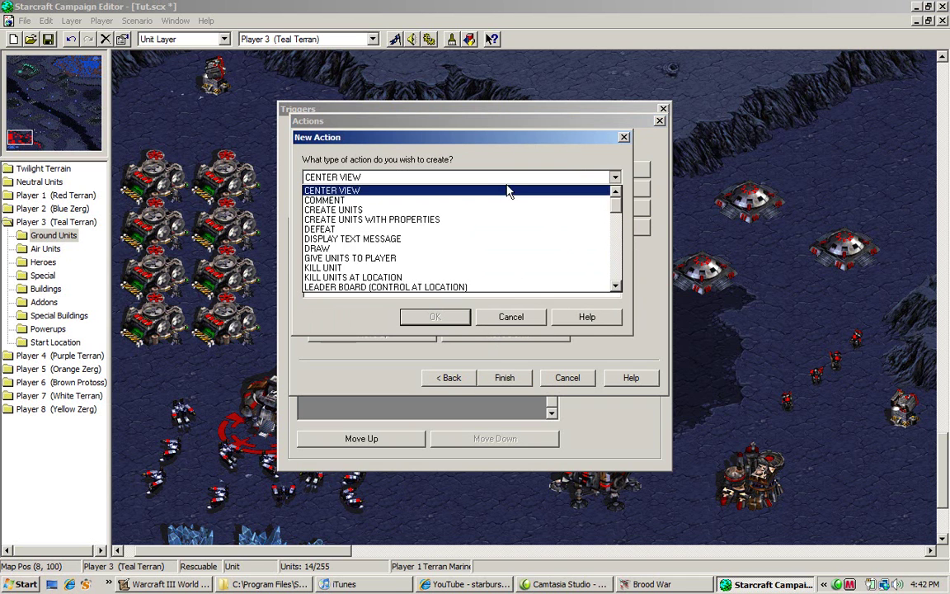
{"action": "scroll", "coordinate": [503, 198], "scroll_direction": "down", "scroll_amount": 5}
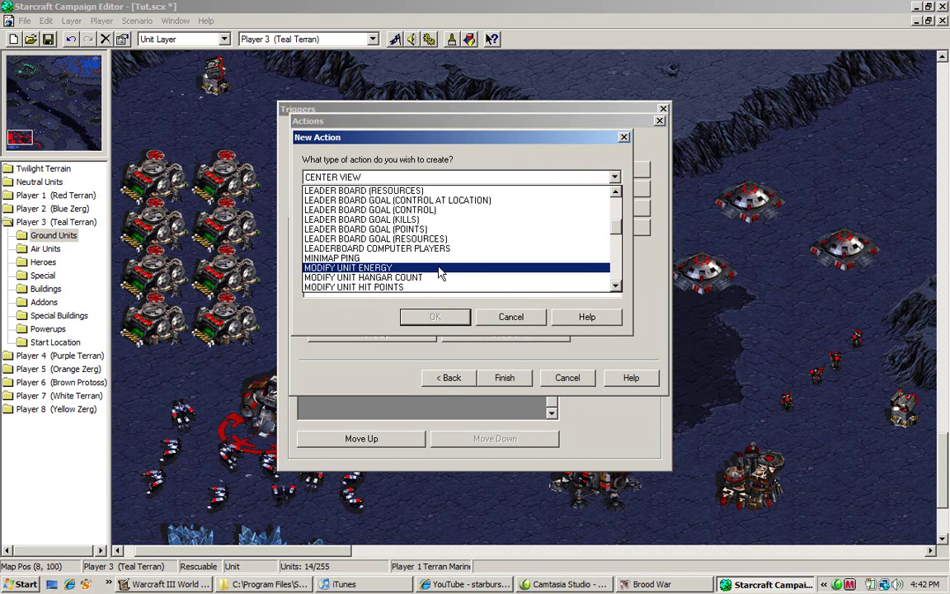
{"action": "scroll", "coordinate": [442, 252], "scroll_direction": "down", "scroll_amount": 1}
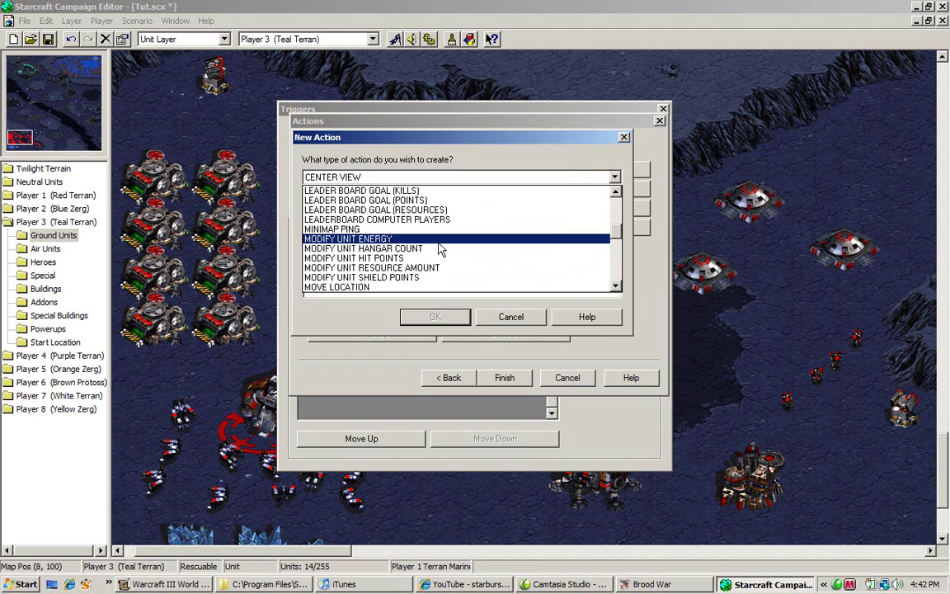
{"action": "left_click", "coordinate": [438, 240]}
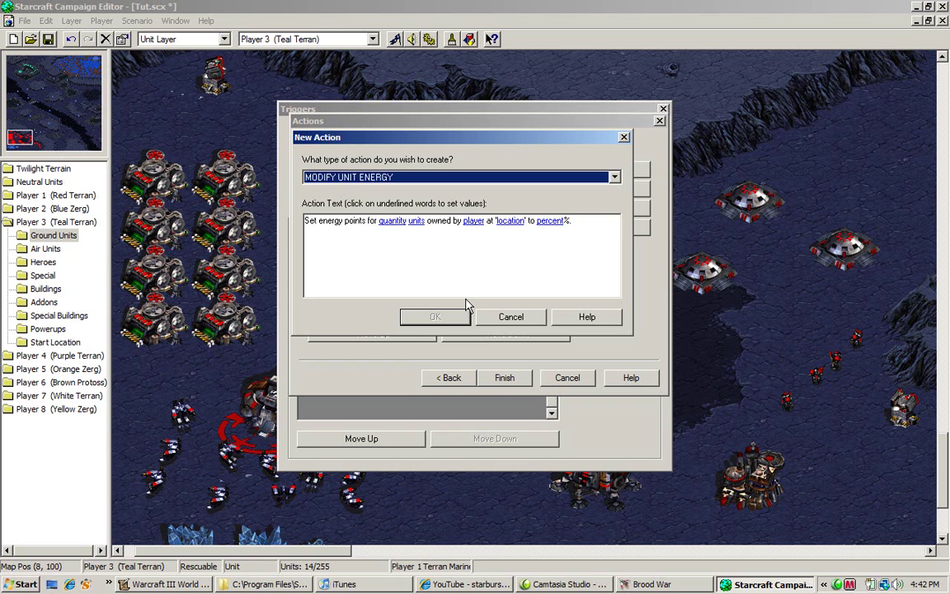
- Cancel the Modify Unit Energy action and begin a fresh action, browsing the action-type list
{"action": "left_click", "coordinate": [510, 318]}
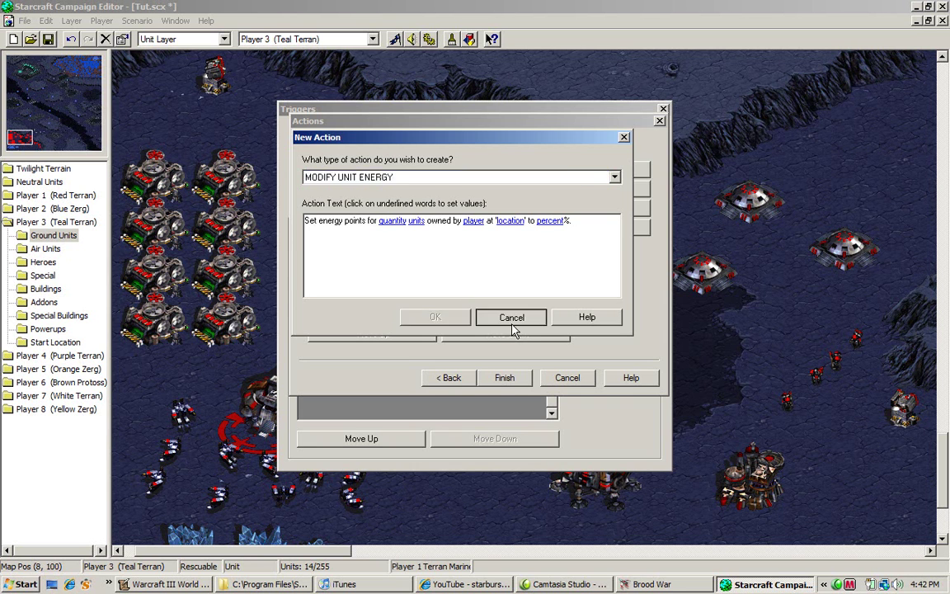
{"action": "left_click", "coordinate": [614, 170]}
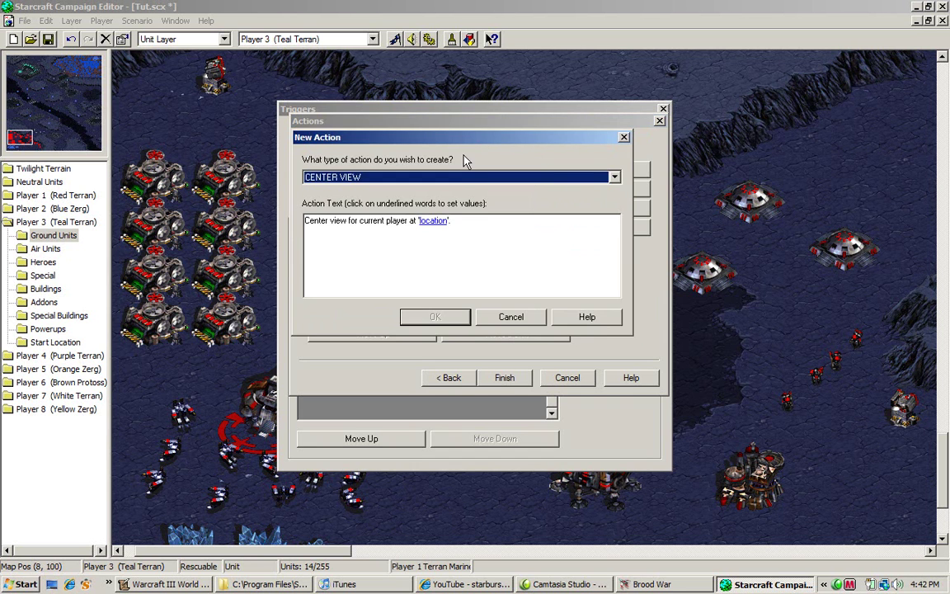
{"action": "left_click", "coordinate": [460, 177]}
{"action": "scroll", "coordinate": [454, 222], "scroll_direction": "down", "scroll_amount": 7}
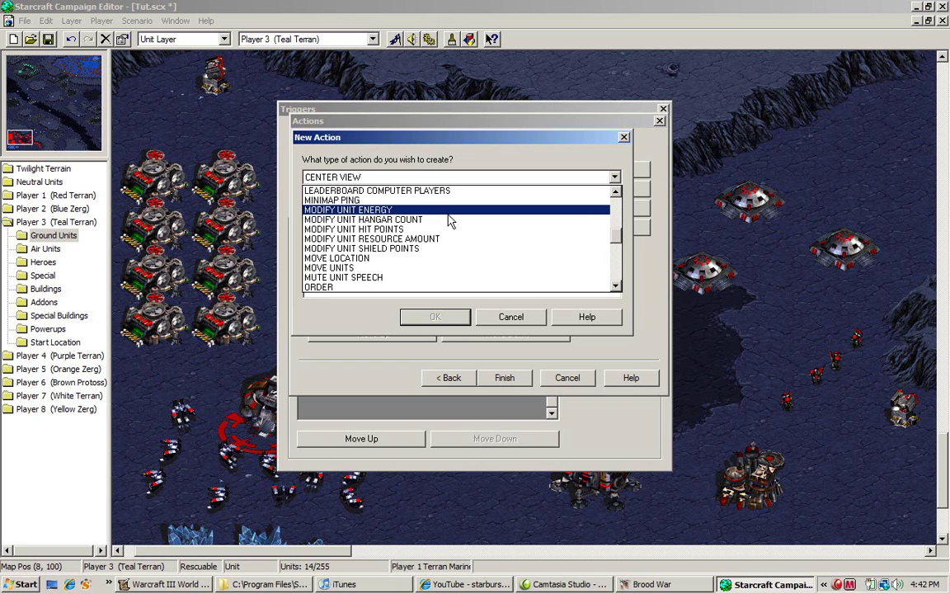
- Preview the MODIFY UNIT HANGAR COUNT, HIT POINTS and RESOURCE AMOUNT action types
{"action": "left_click", "coordinate": [449, 220]}
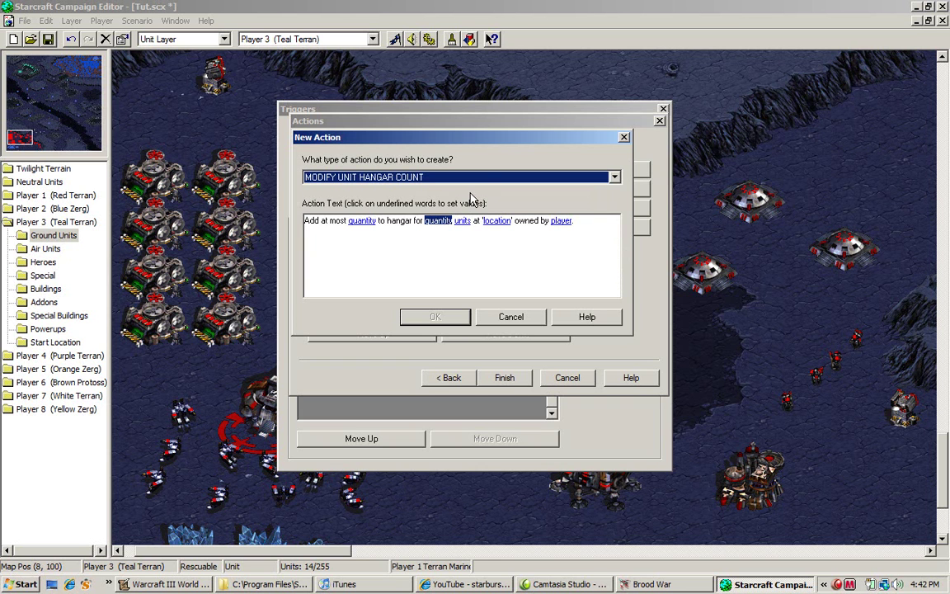
{"action": "left_click", "coordinate": [493, 178]}
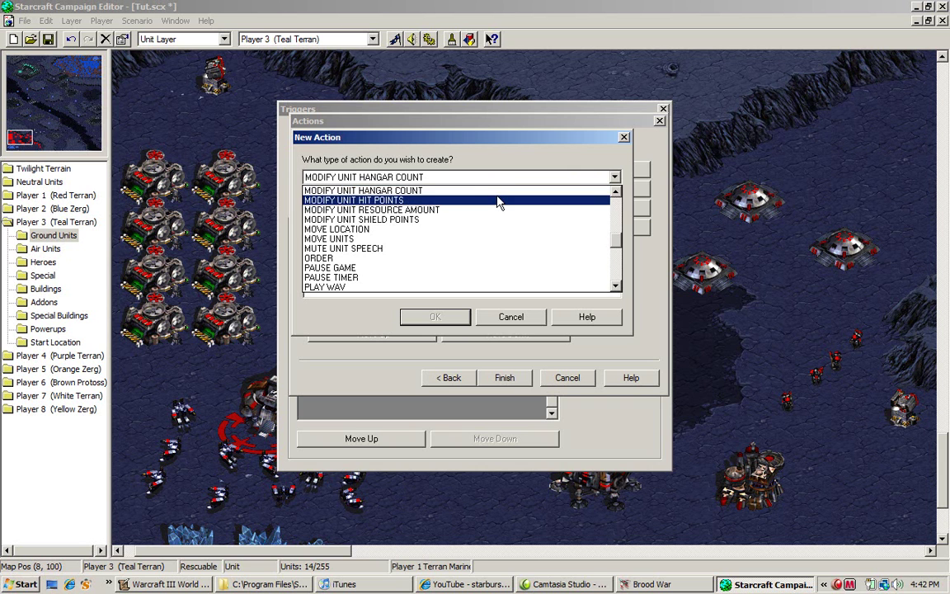
{"action": "left_click", "coordinate": [499, 201]}
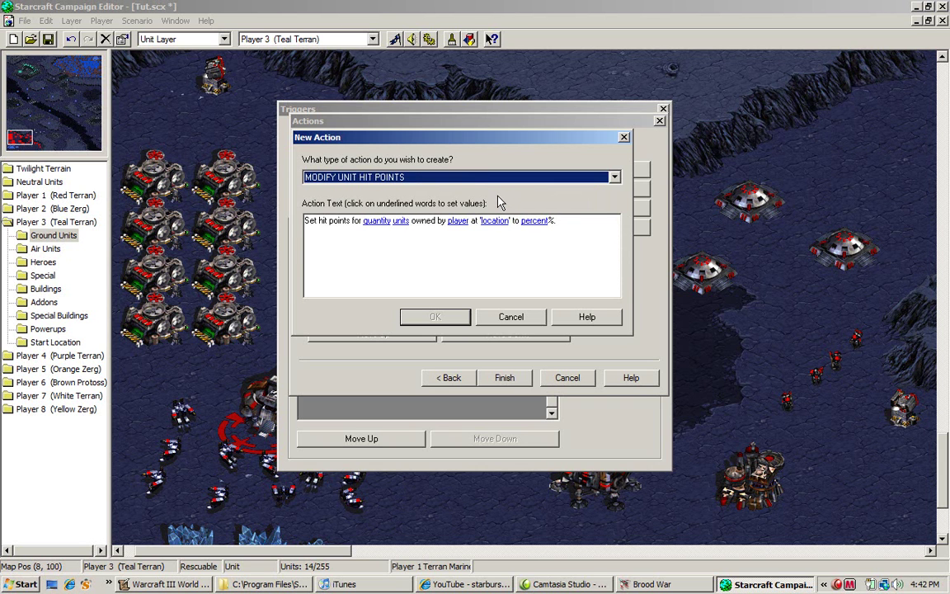
{"action": "left_click", "coordinate": [506, 177]}
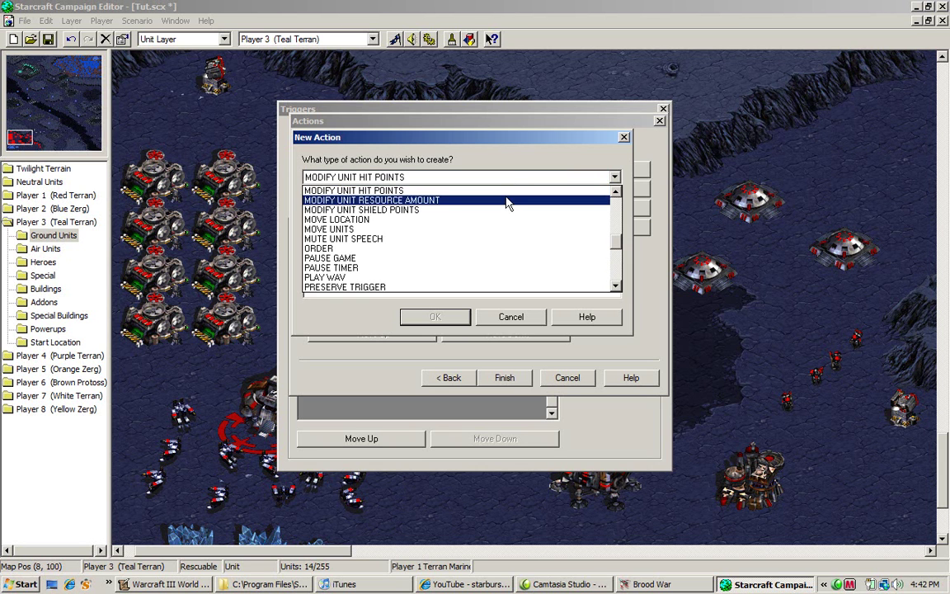
{"action": "left_click", "coordinate": [507, 201]}
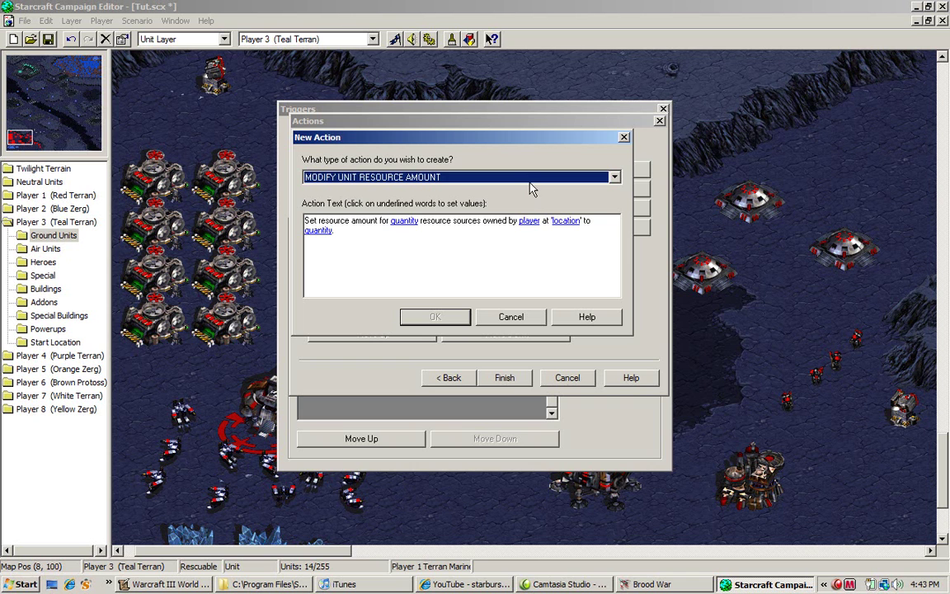
- Preview MODIFY UNIT SHIELD POINTS and MOVE LOCATION, then cancel the action and the unfinished trigger
{"action": "left_click", "coordinate": [531, 178]}
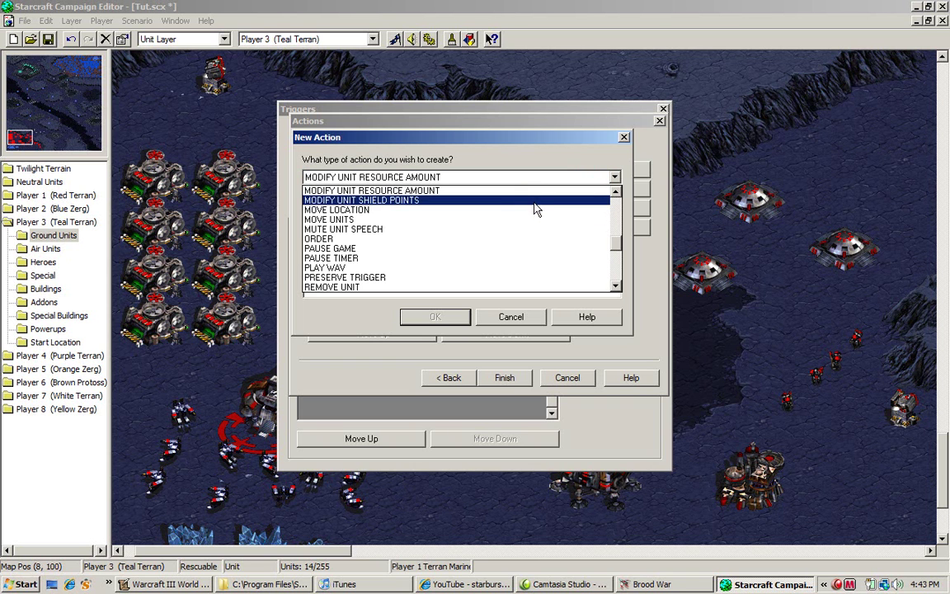
{"action": "left_click", "coordinate": [535, 205]}
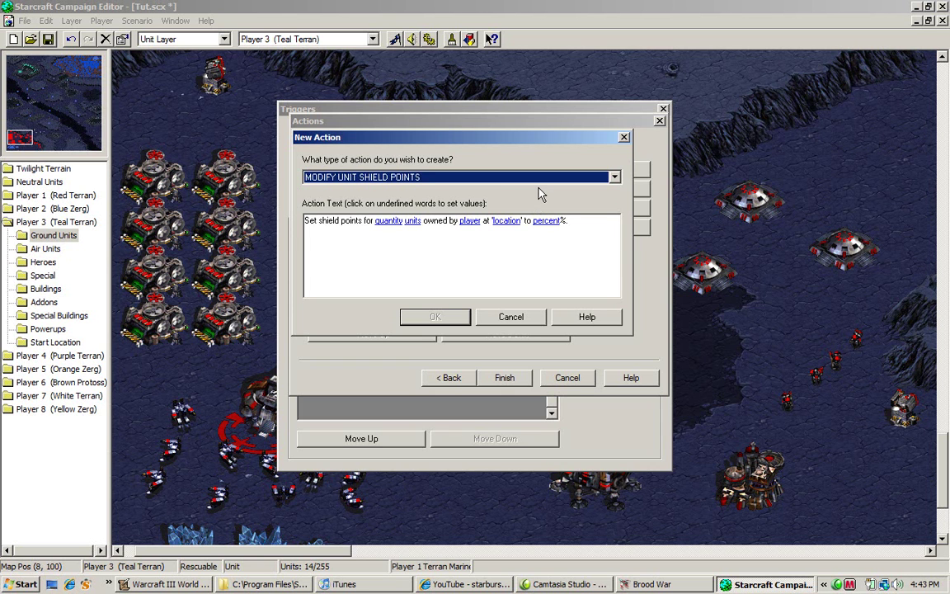
{"action": "left_click", "coordinate": [544, 178]}
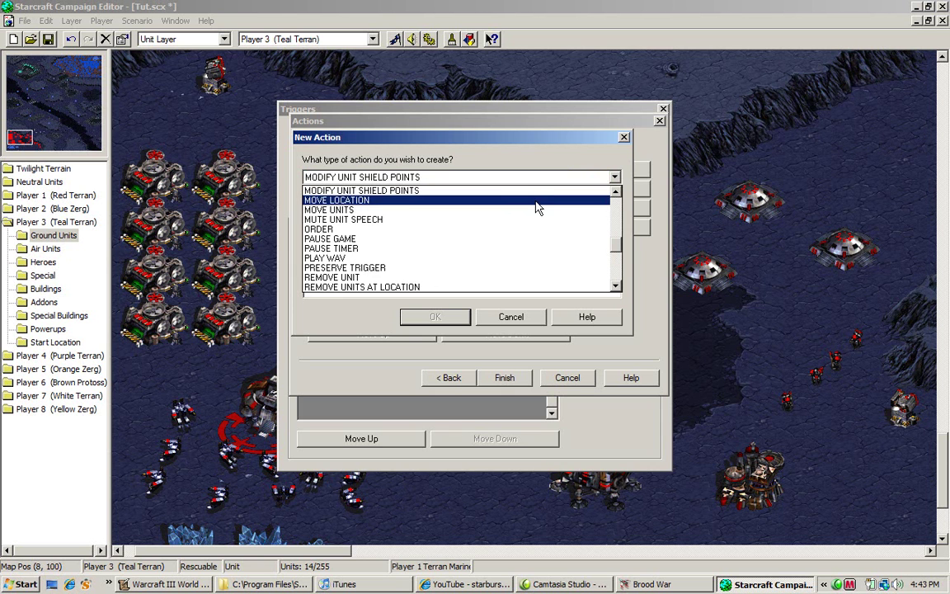
{"action": "left_click", "coordinate": [538, 201]}
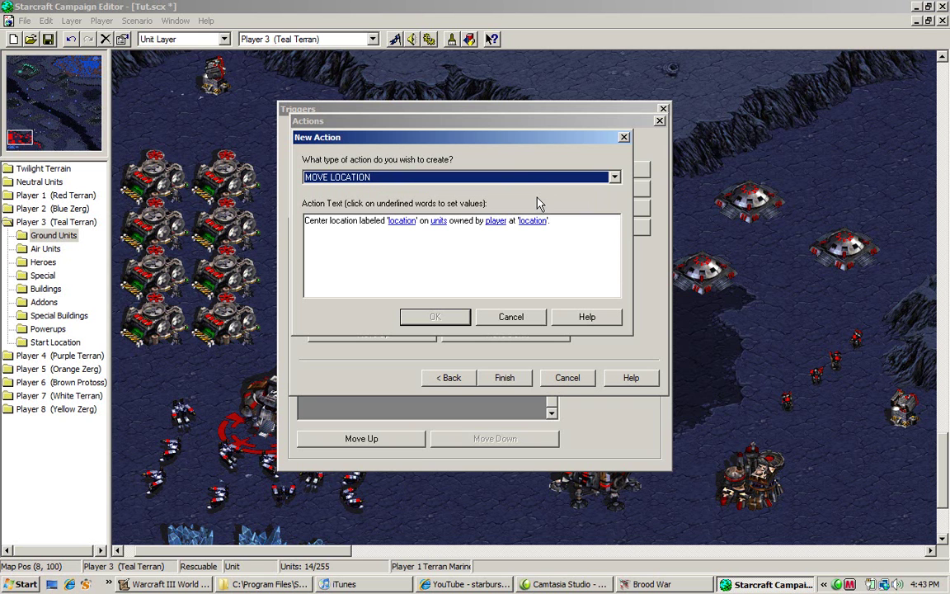
{"action": "left_click", "coordinate": [510, 317]}
{"action": "left_click", "coordinate": [568, 378]}
- Close the trigger list and draw Location 1 on the map in the Location Layer
{"action": "left_click", "coordinate": [610, 149]}
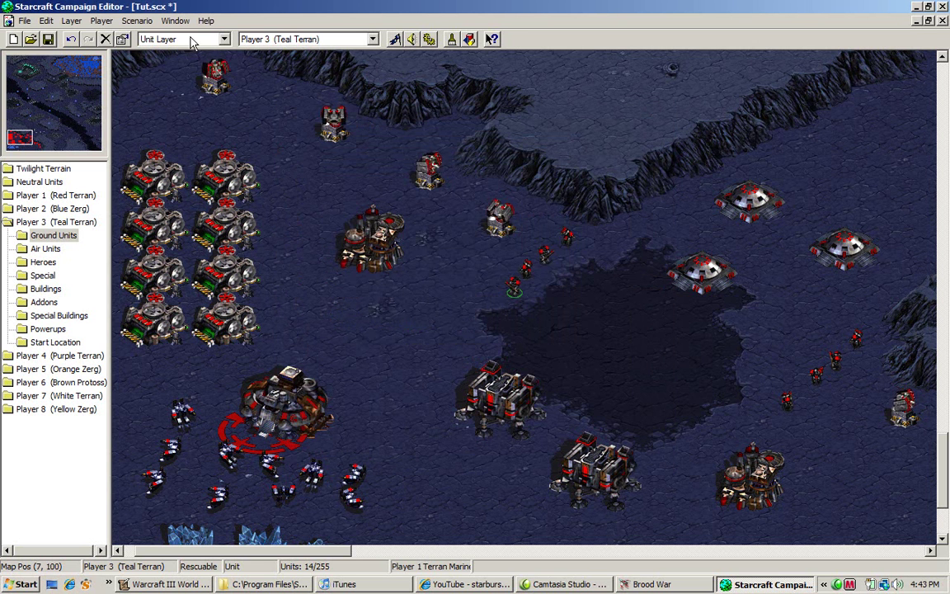
{"action": "left_click", "coordinate": [183, 39]}
{"action": "left_click", "coordinate": [165, 77]}
{"action": "left_click_drag", "start_coordinate": [765, 134], "coordinate": [885, 273]}
- Open Scenario > Triggers and create a new trigger for Player 1
{"action": "left_click", "coordinate": [137, 21]}
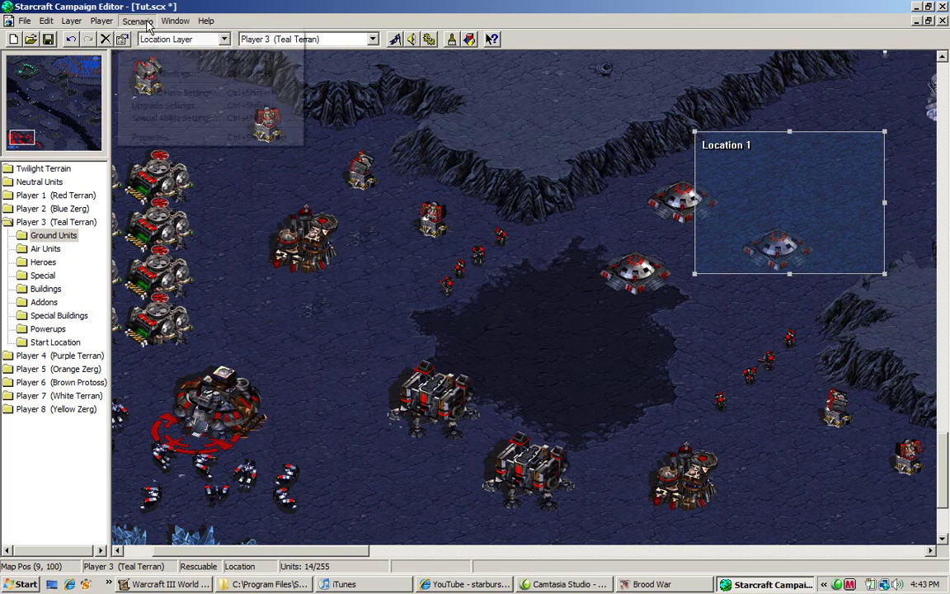
{"action": "left_click", "coordinate": [152, 61]}
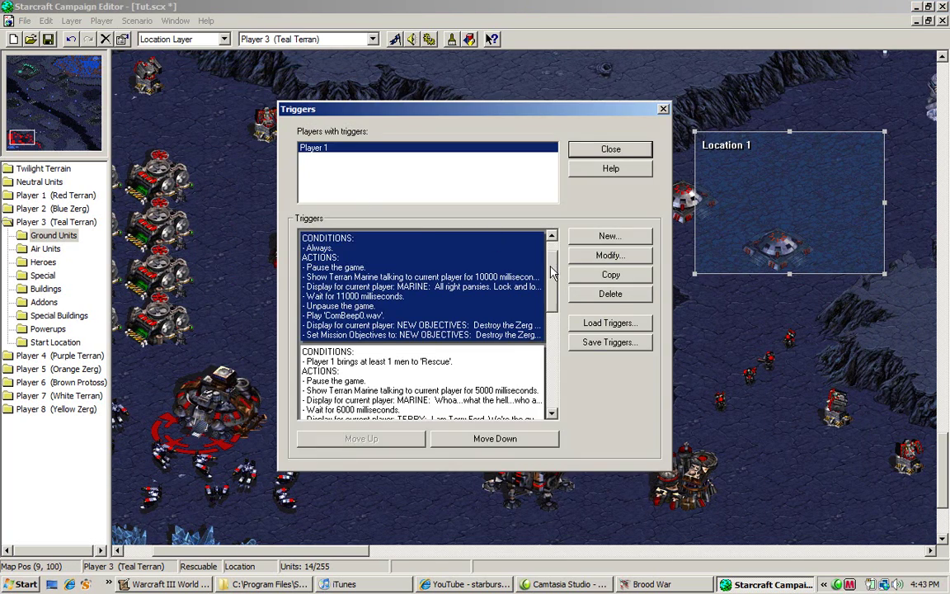
{"action": "scroll", "coordinate": [493, 330], "scroll_direction": "down", "scroll_amount": 5}
{"action": "left_click", "coordinate": [611, 236]}
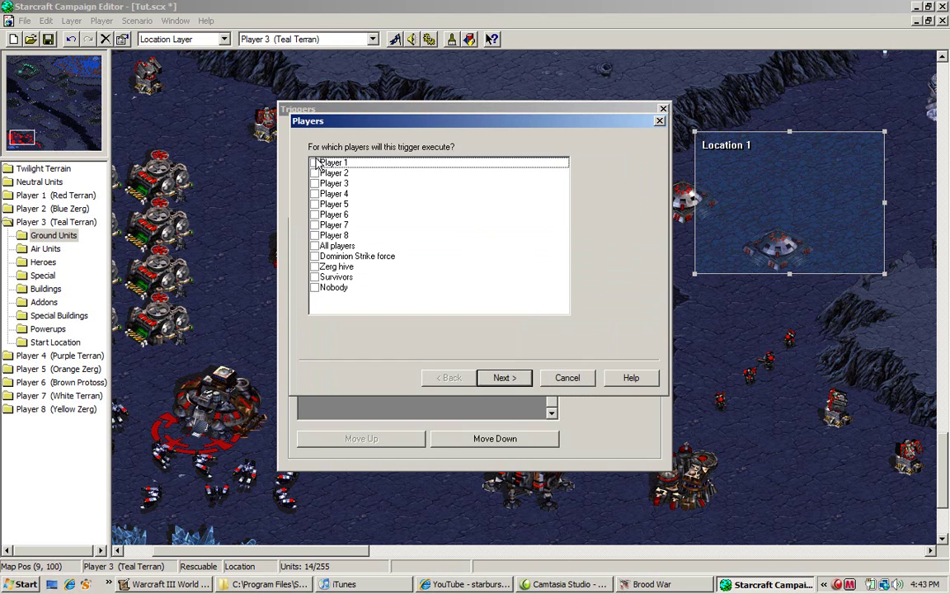
{"action": "left_click", "coordinate": [314, 162]}
{"action": "left_click", "coordinate": [510, 379]}
- Add a BRING condition for Player 1 with a quantity of at least 1
{"action": "left_click", "coordinate": [610, 167]}
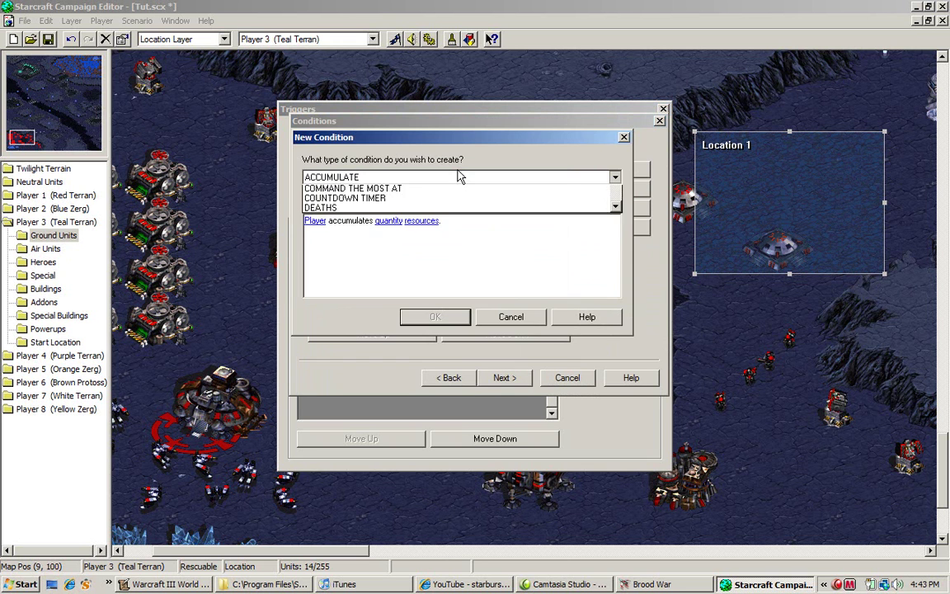
{"action": "left_click", "coordinate": [350, 212]}
{"action": "left_click", "coordinate": [315, 220]}
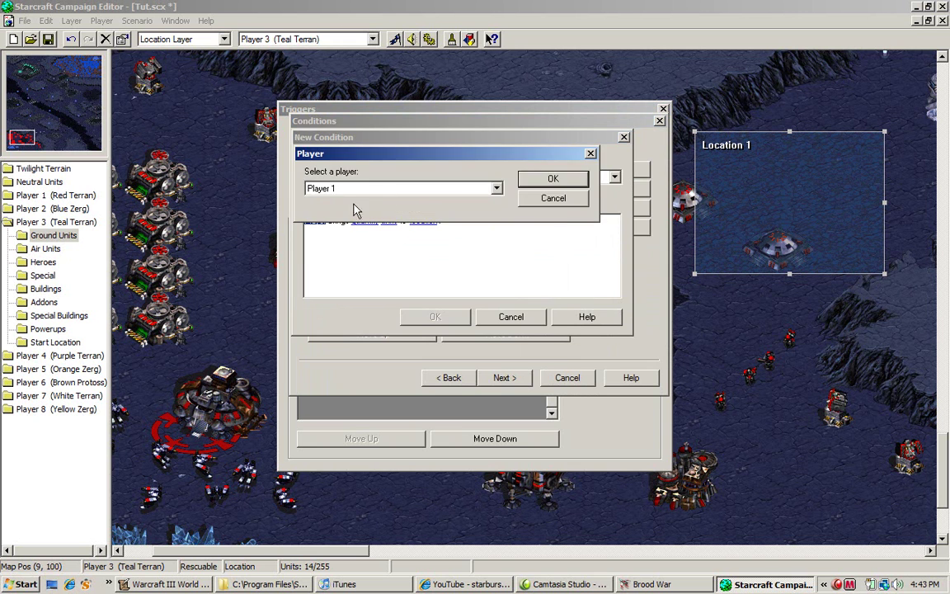
{"action": "left_click", "coordinate": [550, 178]}
{"action": "left_click", "coordinate": [370, 222]}
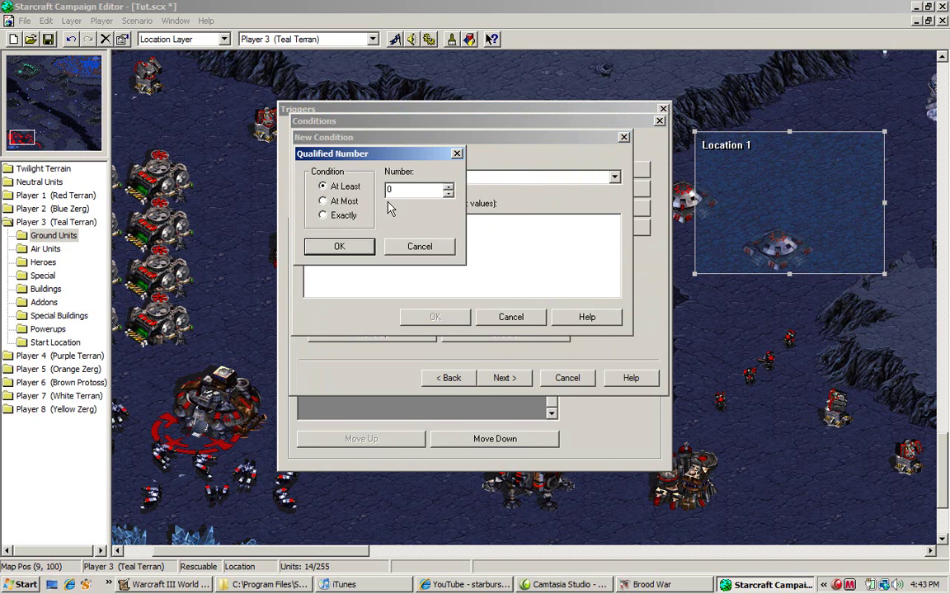
{"action": "left_click", "coordinate": [448, 187]}
{"action": "left_click", "coordinate": [341, 248]}
- Set the BRING condition's unit type to Men and its location to Location 1, and confirm it
{"action": "left_click", "coordinate": [399, 220]}
{"action": "left_click", "coordinate": [311, 190]}
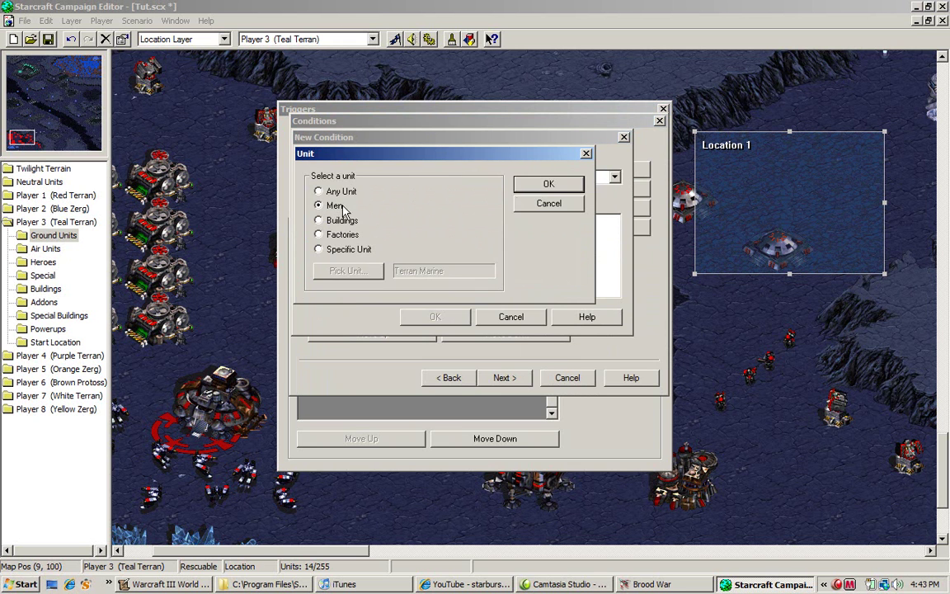
{"action": "left_click", "coordinate": [547, 183]}
{"action": "left_click", "coordinate": [433, 220]}
{"action": "left_click", "coordinate": [412, 186]}
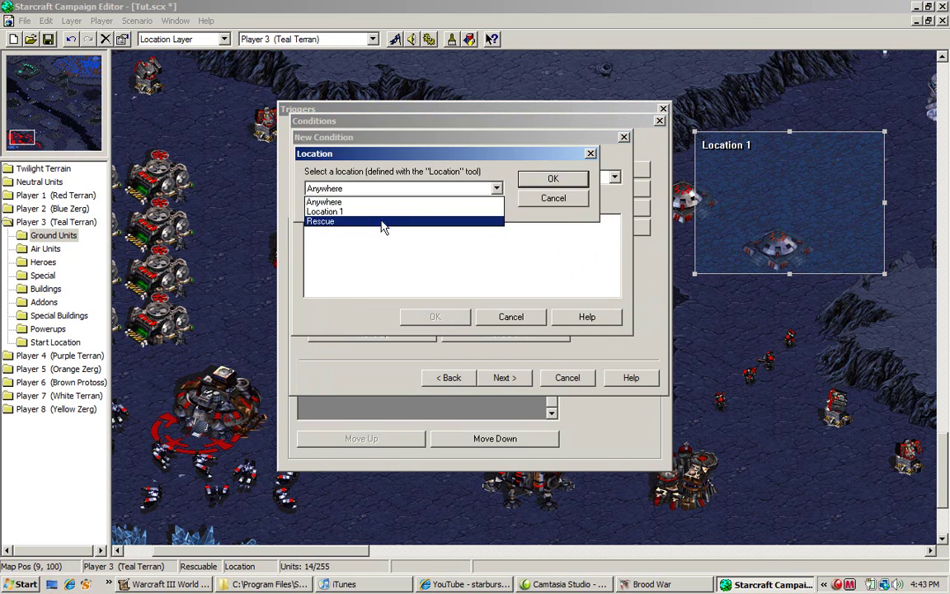
{"action": "left_click", "coordinate": [429, 212]}
{"action": "left_click", "coordinate": [551, 178]}
{"action": "left_click", "coordinate": [435, 317]}
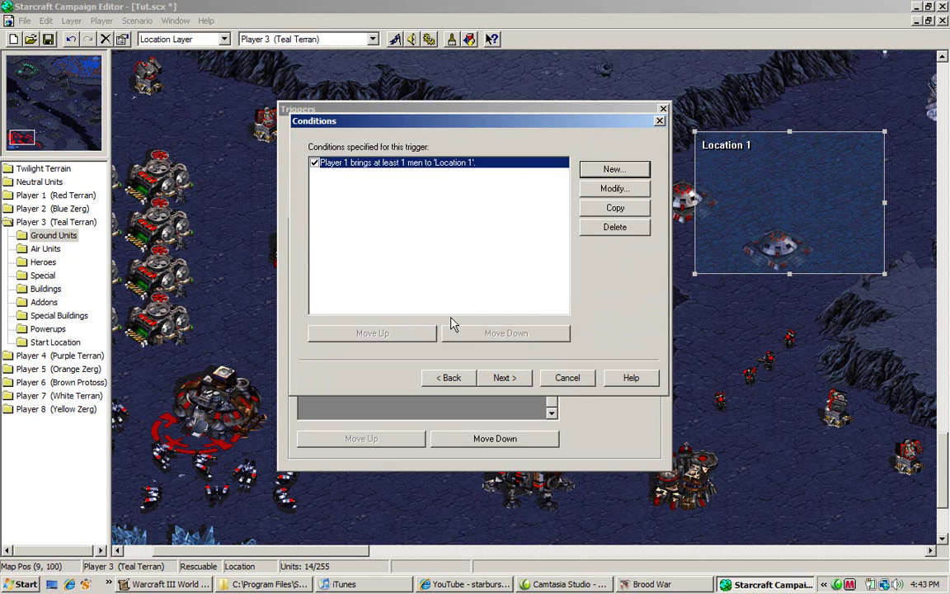
- Add a new action to the trigger with the MOVE LOCATION type
{"action": "left_click", "coordinate": [504, 378]}
{"action": "left_click", "coordinate": [621, 170]}
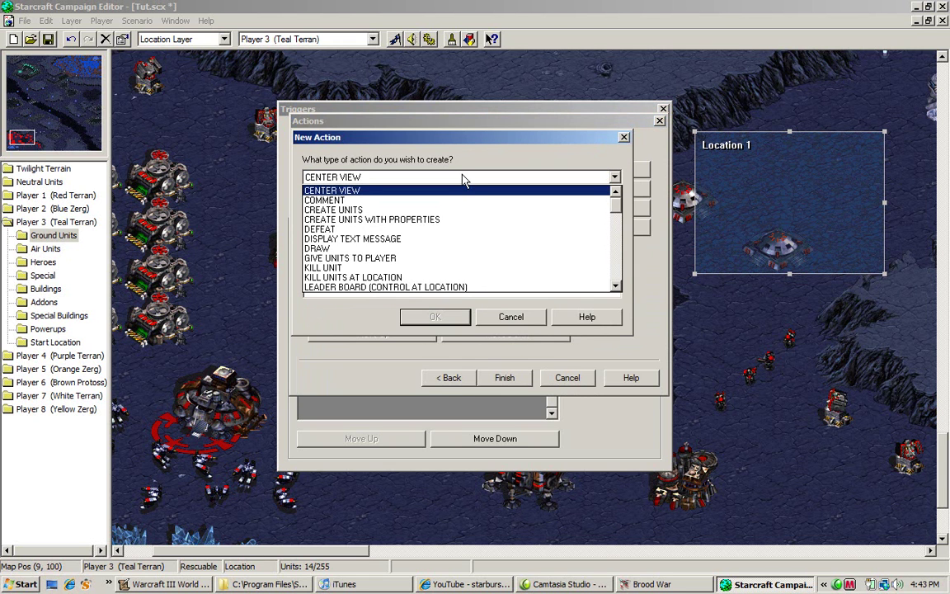
{"action": "left_click", "coordinate": [424, 237]}
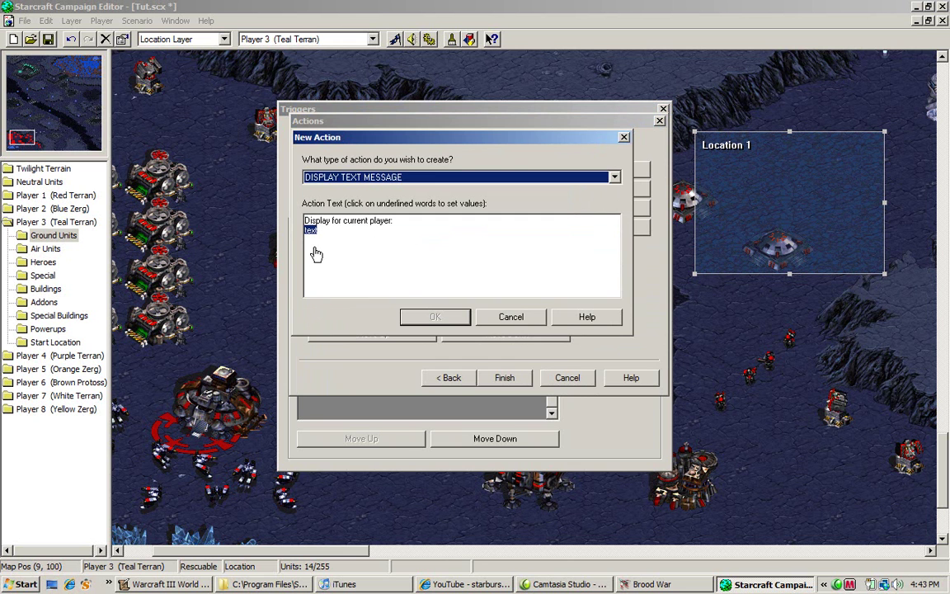
{"action": "left_click", "coordinate": [478, 176]}
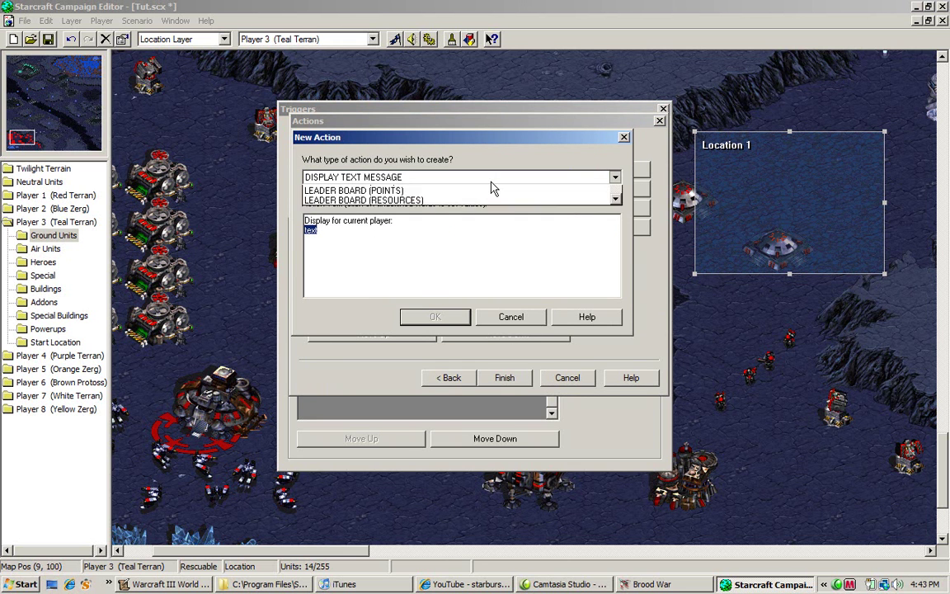
{"action": "scroll", "coordinate": [492, 201], "scroll_direction": "down", "scroll_amount": 5}
{"action": "left_click", "coordinate": [421, 238]}
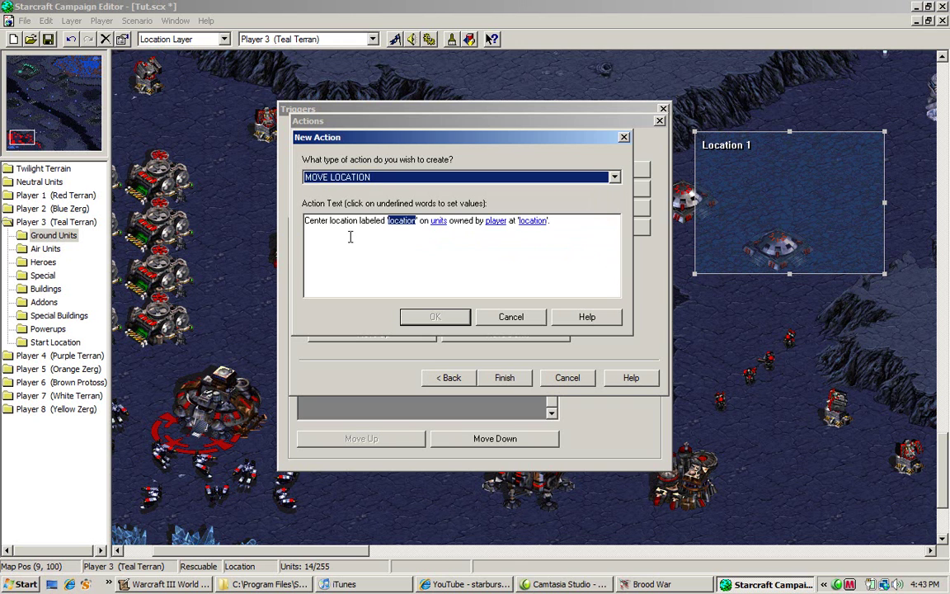
- Set the location to move to Rescue and the unit type to Men
{"action": "left_click", "coordinate": [401, 221]}
{"action": "left_click", "coordinate": [391, 189]}
{"action": "left_click", "coordinate": [392, 190]}
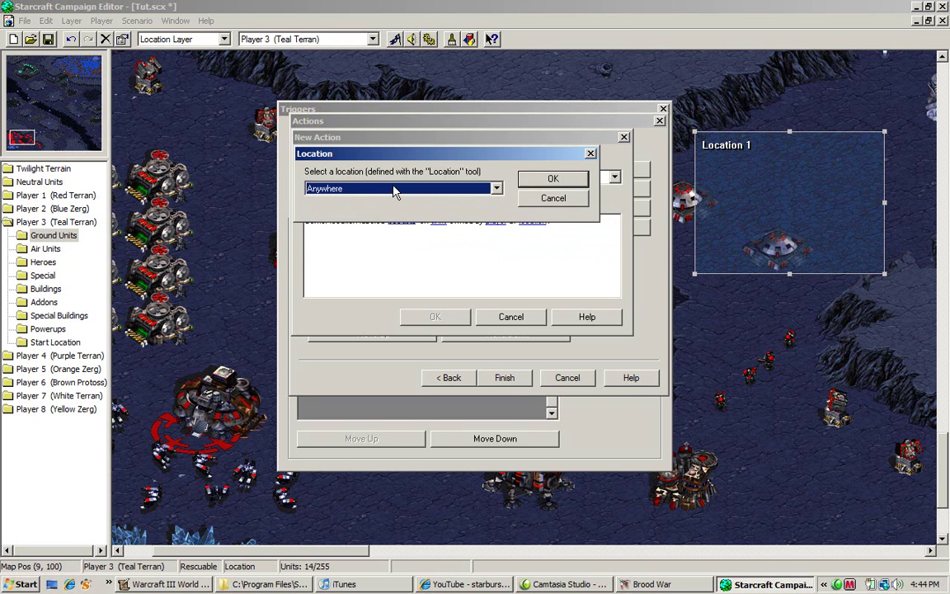
{"action": "left_click", "coordinate": [393, 189]}
{"action": "left_click", "coordinate": [354, 217]}
{"action": "left_click", "coordinate": [551, 180]}
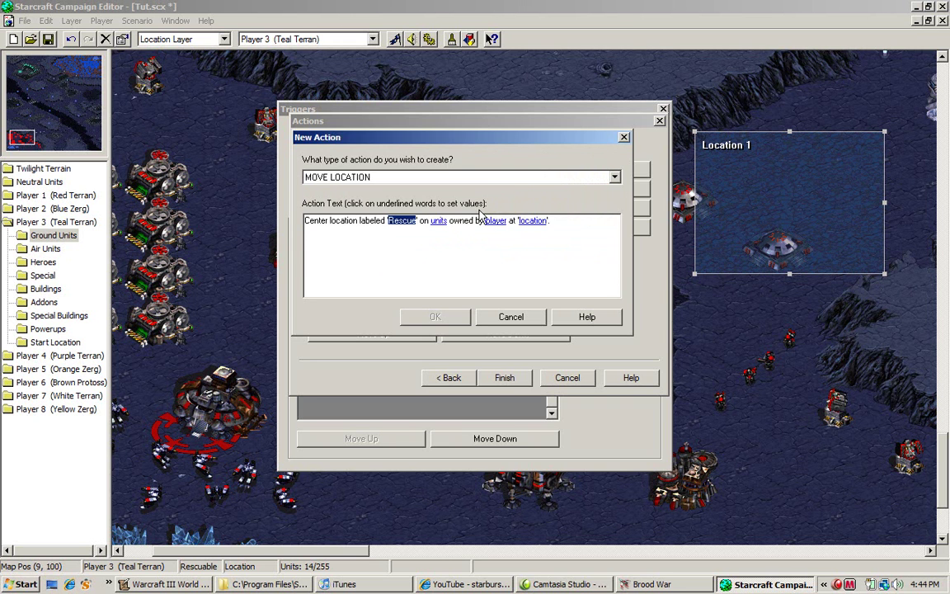
{"action": "left_click", "coordinate": [438, 220]}
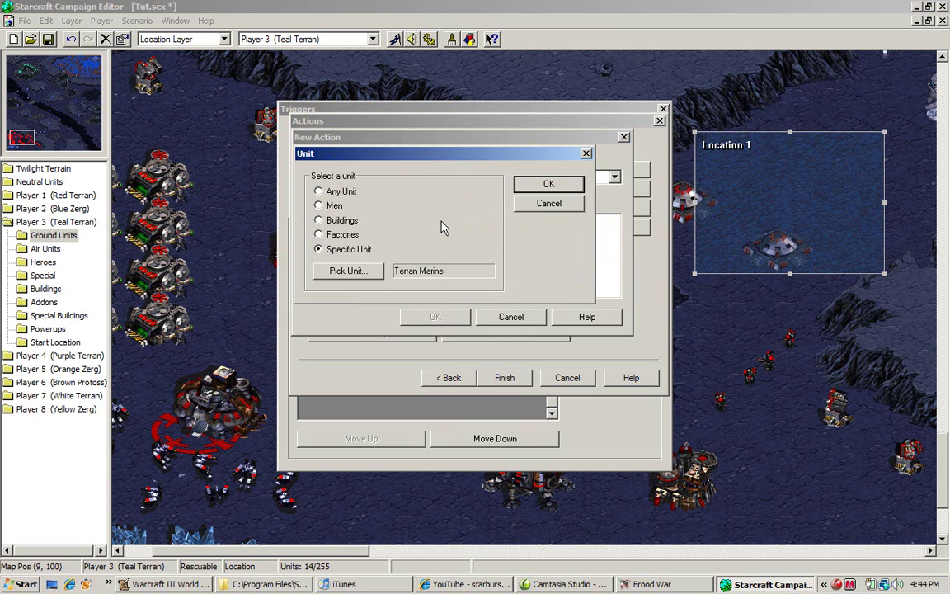
{"action": "left_click", "coordinate": [331, 205]}
{"action": "left_click", "coordinate": [549, 183]}
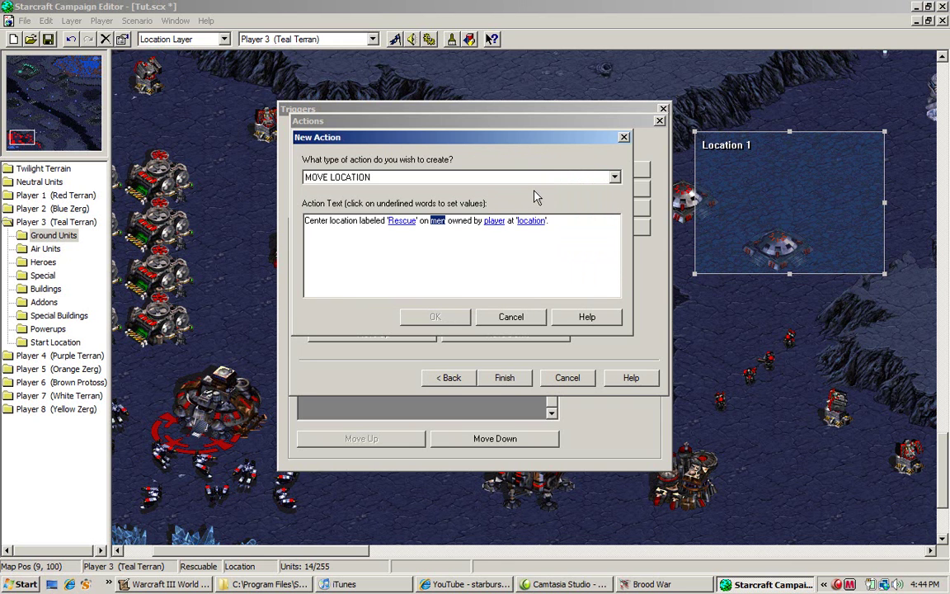
- Set the owner to Player 1 and the target to Location 1, then add the action
{"action": "left_click", "coordinate": [504, 222]}
{"action": "left_click", "coordinate": [387, 188]}
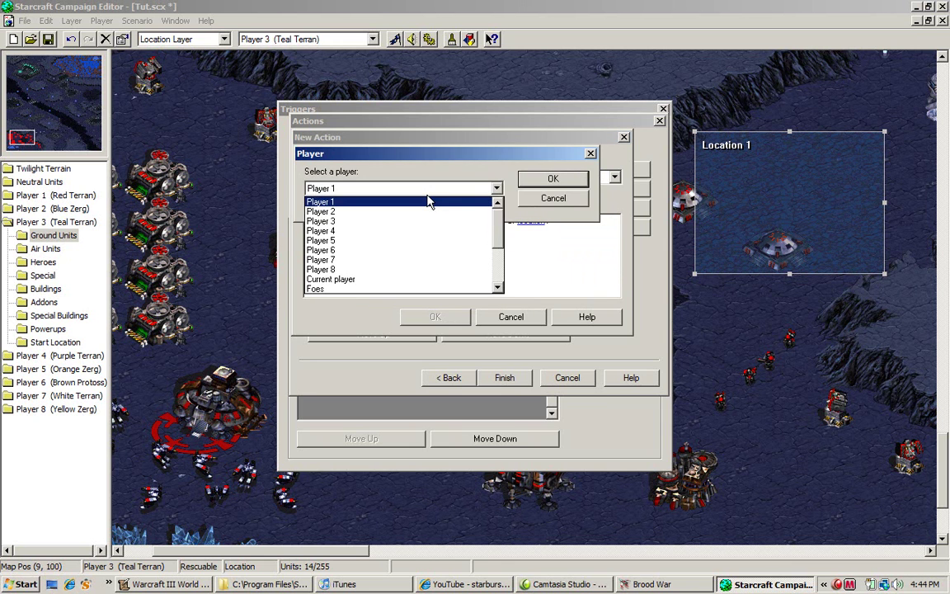
{"action": "left_click", "coordinate": [420, 203]}
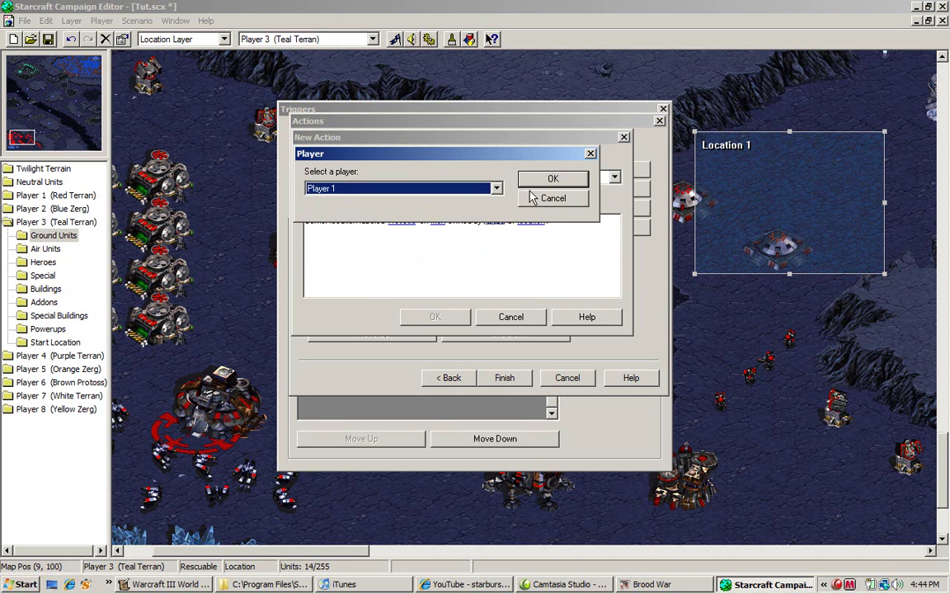
{"action": "left_click", "coordinate": [548, 197]}
{"action": "left_click", "coordinate": [528, 221]}
{"action": "left_click", "coordinate": [450, 189]}
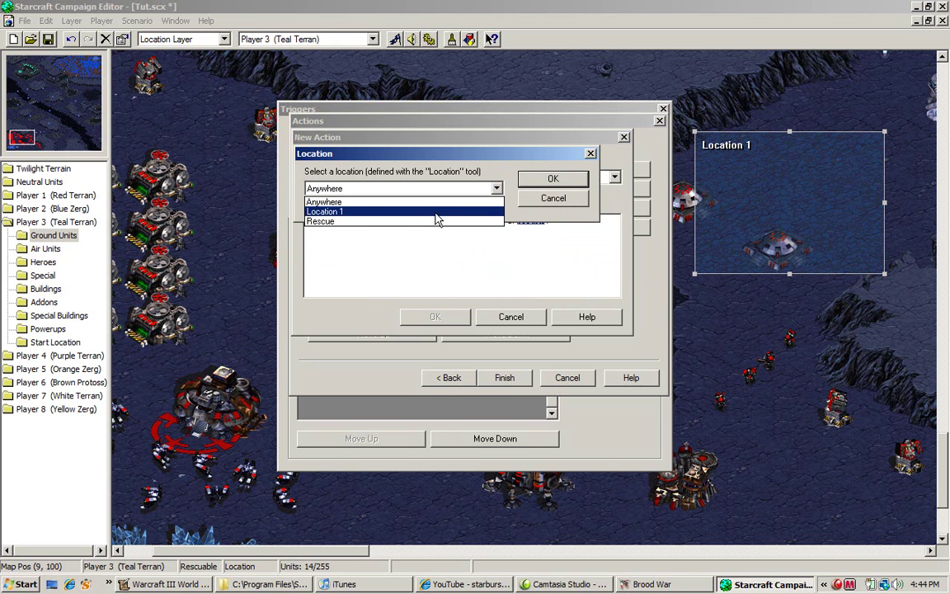
{"action": "left_click", "coordinate": [437, 212]}
{"action": "left_click", "coordinate": [551, 180]}
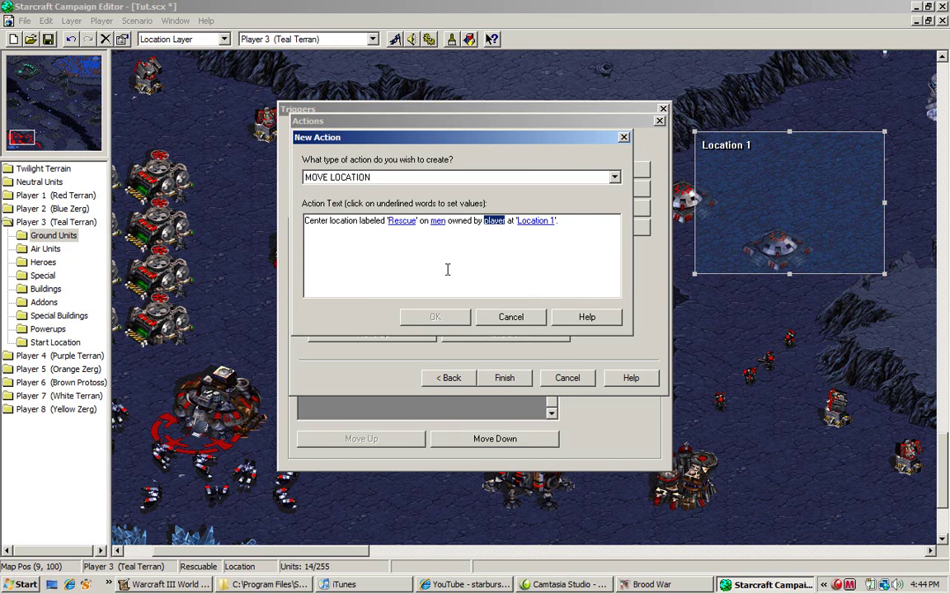
{"action": "left_click", "coordinate": [492, 221]}
{"action": "left_click", "coordinate": [553, 179]}
{"action": "left_click", "coordinate": [434, 317]}
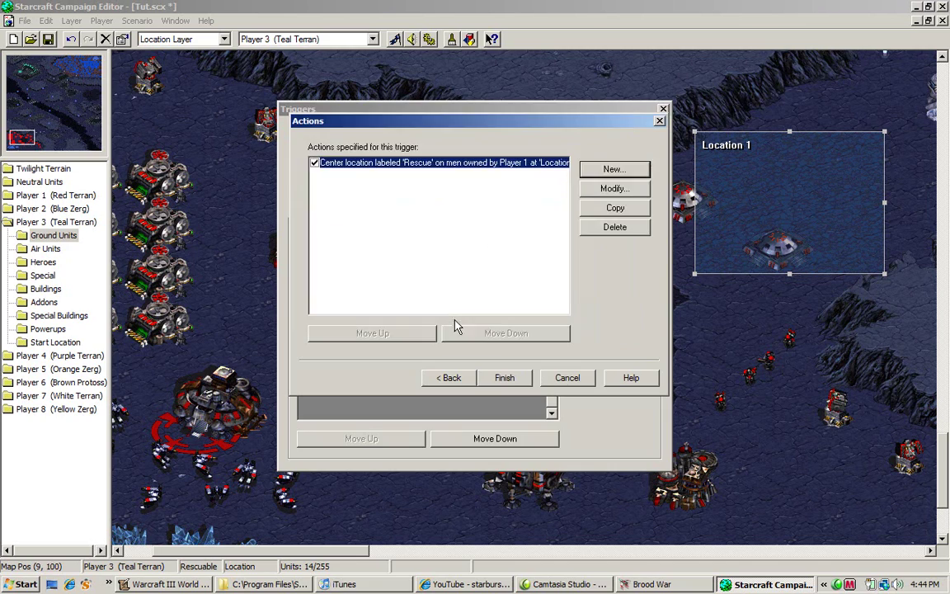
- Finish the trigger, close the Triggers list, and pan the map between Location 1 and the Rescue base
{"action": "left_click", "coordinate": [504, 378]}
{"action": "left_click", "coordinate": [609, 147]}
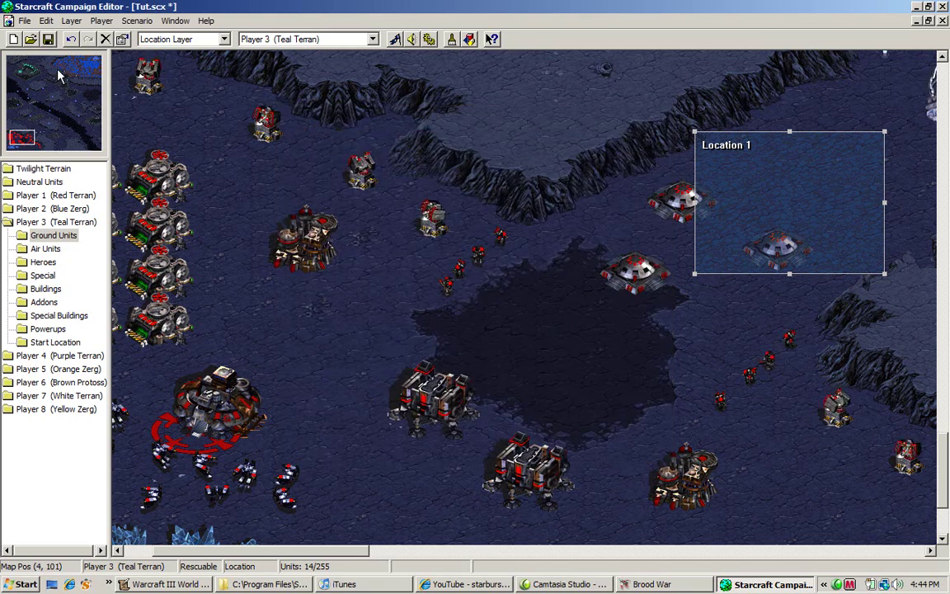
{"action": "left_click", "coordinate": [43, 73]}
{"action": "left_click", "coordinate": [37, 79]}
{"action": "left_click", "coordinate": [41, 148]}
{"action": "left_click", "coordinate": [43, 140]}
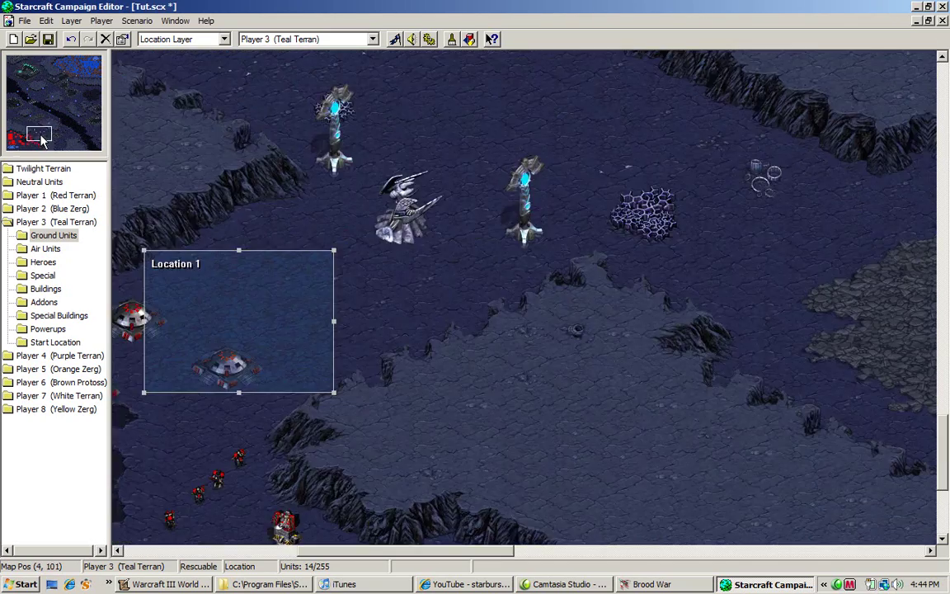
{"action": "left_click_drag", "start_coordinate": [43, 140], "coordinate": [35, 77]}
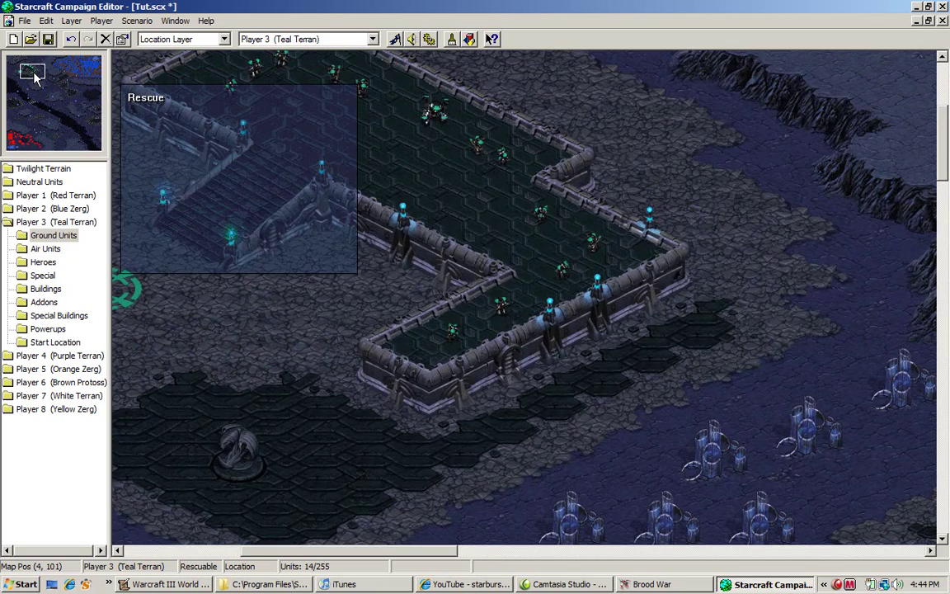
{"action": "left_click", "coordinate": [41, 138]}
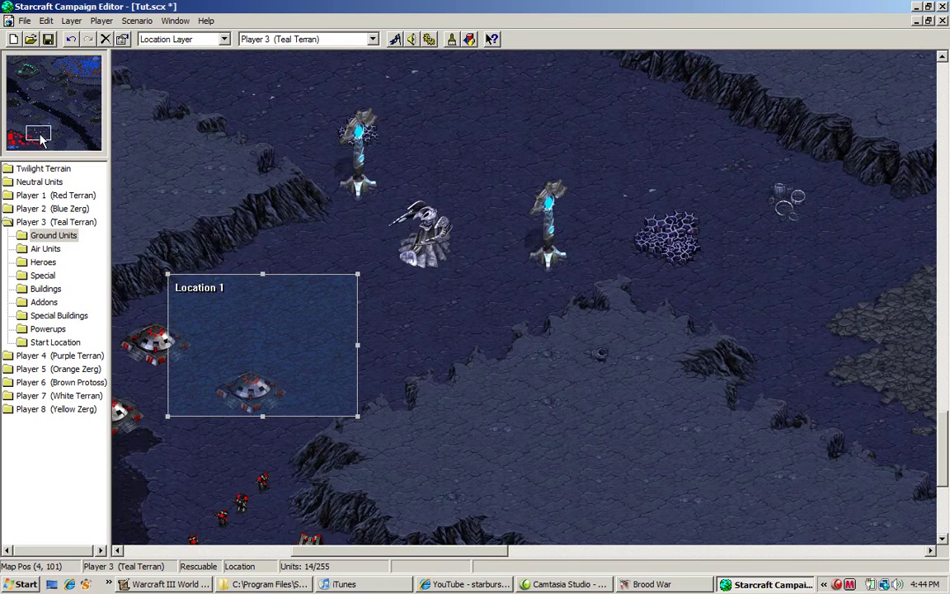
{"action": "left_click_drag", "start_coordinate": [42, 138], "coordinate": [23, 136]}
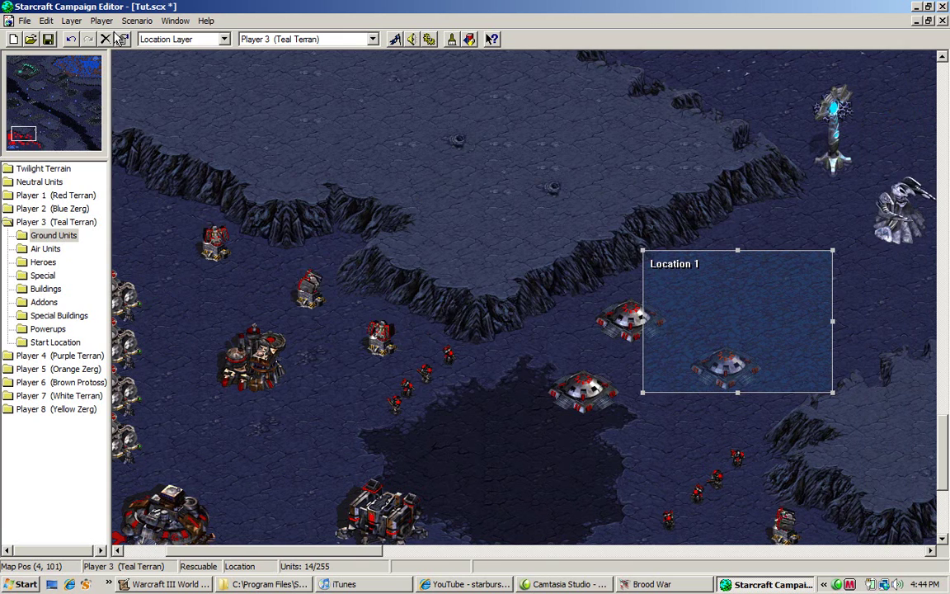
- Reopen the trigger list and delete the Location 1 trigger
{"action": "left_click", "coordinate": [137, 22]}
{"action": "left_click", "coordinate": [153, 61]}
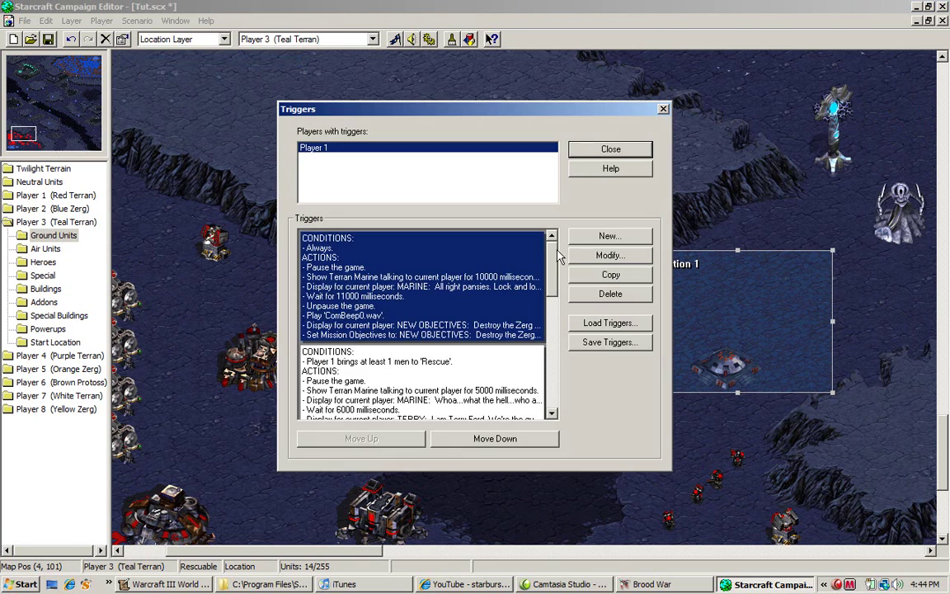
{"action": "left_click", "coordinate": [558, 329]}
{"action": "left_click", "coordinate": [557, 330]}
{"action": "left_click", "coordinate": [420, 365]}
{"action": "left_click", "coordinate": [611, 294]}
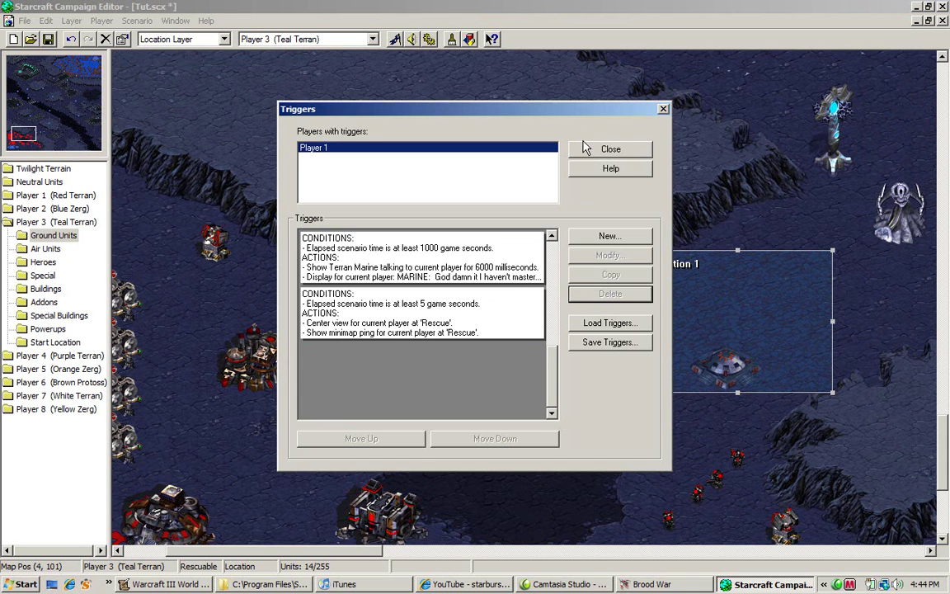
- Create a new trigger for Player 1 with an Always condition
{"action": "left_click", "coordinate": [608, 237]}
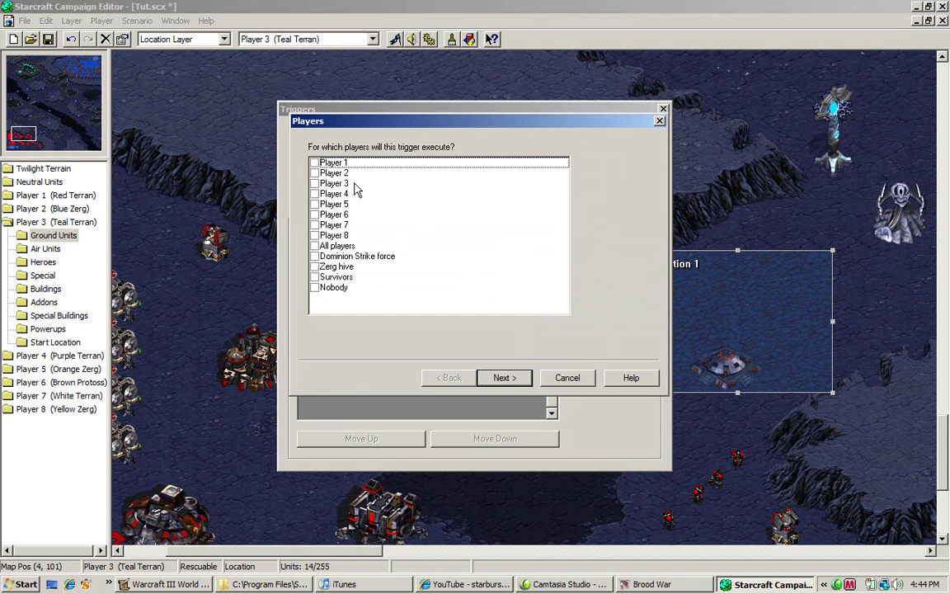
{"action": "left_click", "coordinate": [315, 163]}
{"action": "left_click", "coordinate": [503, 376]}
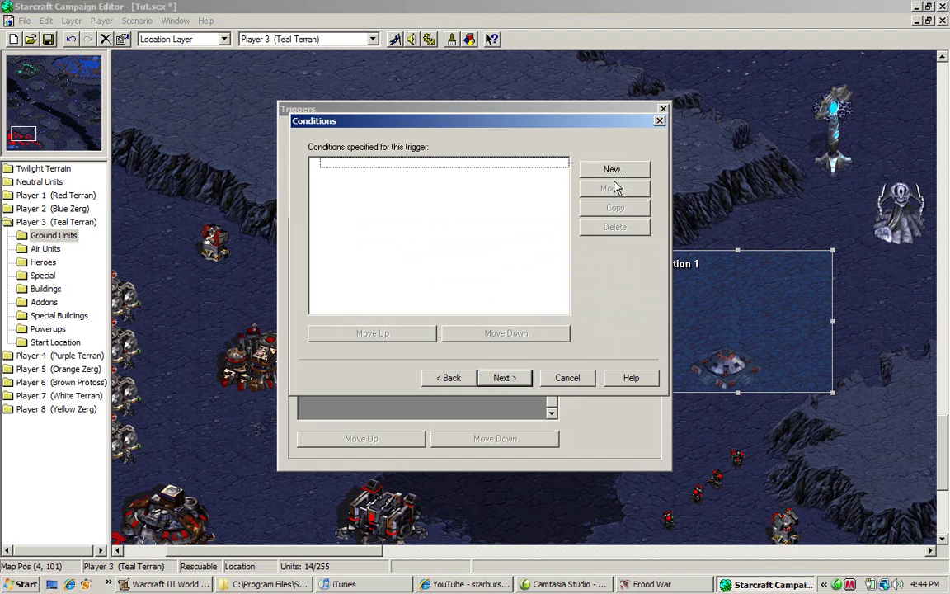
{"action": "left_click", "coordinate": [588, 174]}
{"action": "left_click", "coordinate": [547, 177]}
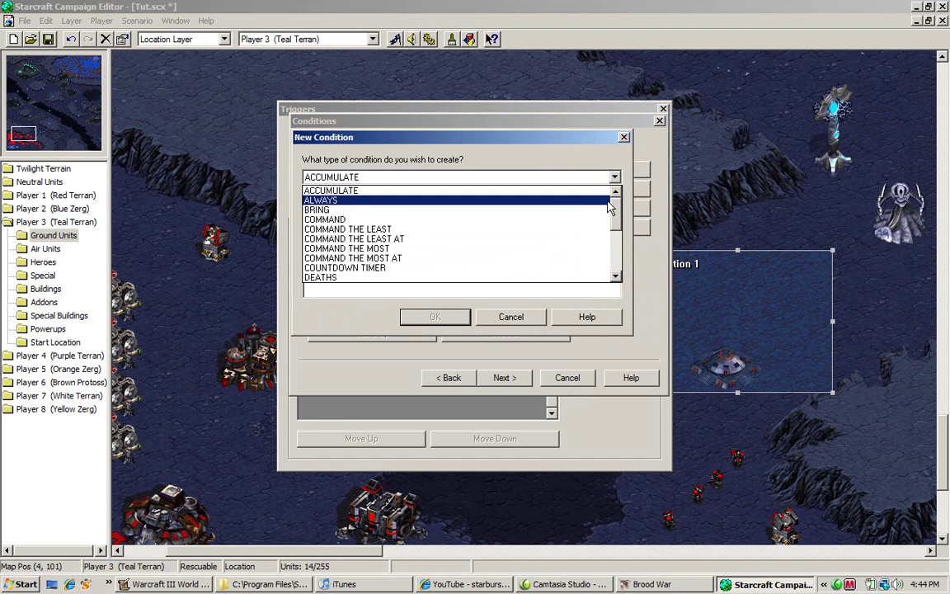
{"action": "left_click", "coordinate": [568, 200]}
{"action": "left_click", "coordinate": [446, 317]}
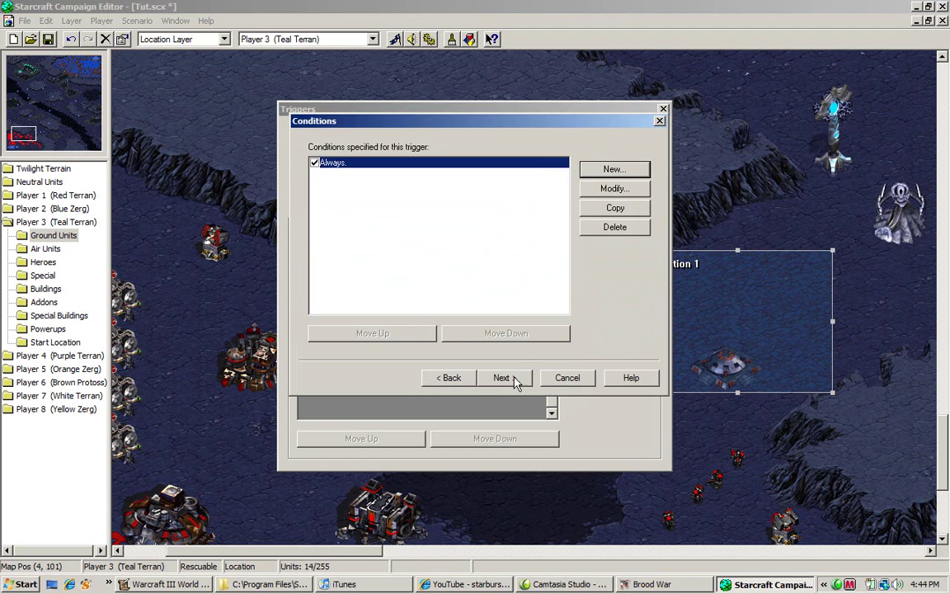
{"action": "left_click", "coordinate": [512, 379]}
- Add a MOVE UNITS action and begin setting its quantity and player values
{"action": "left_click", "coordinate": [625, 169]}
{"action": "left_click", "coordinate": [556, 179]}
{"action": "scroll", "coordinate": [483, 204], "scroll_direction": "down", "scroll_amount": 6}
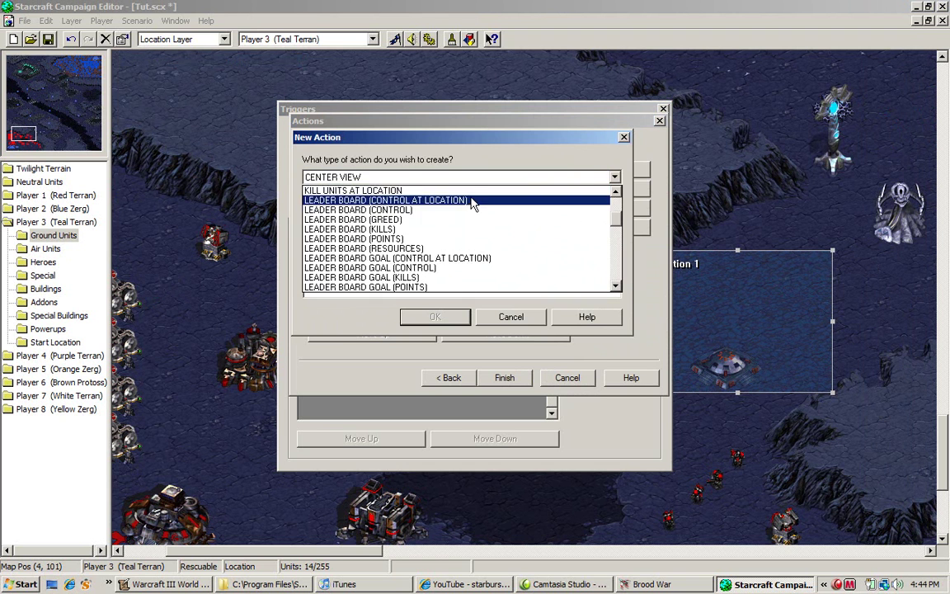
{"action": "scroll", "coordinate": [456, 210], "scroll_direction": "down", "scroll_amount": 1}
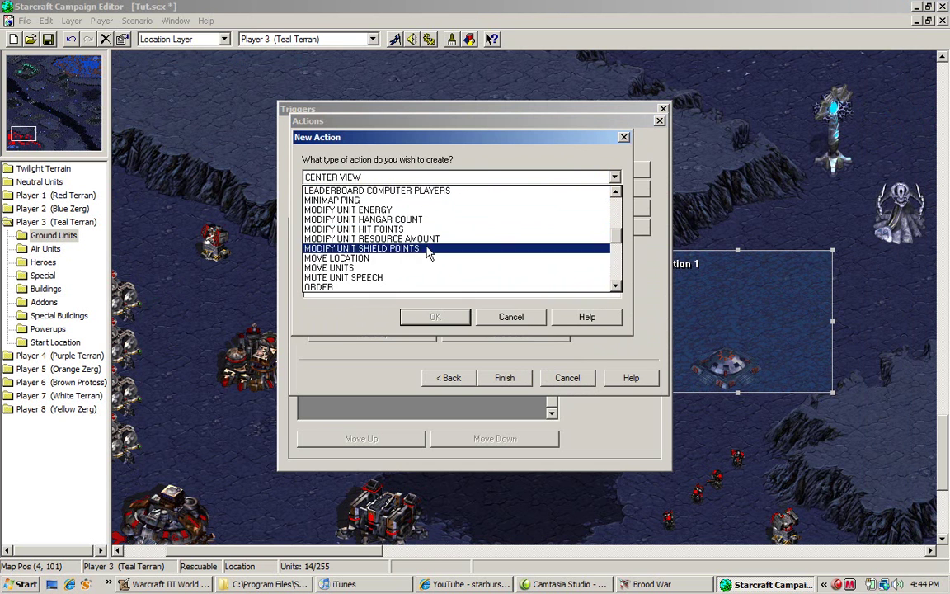
{"action": "left_click", "coordinate": [417, 270]}
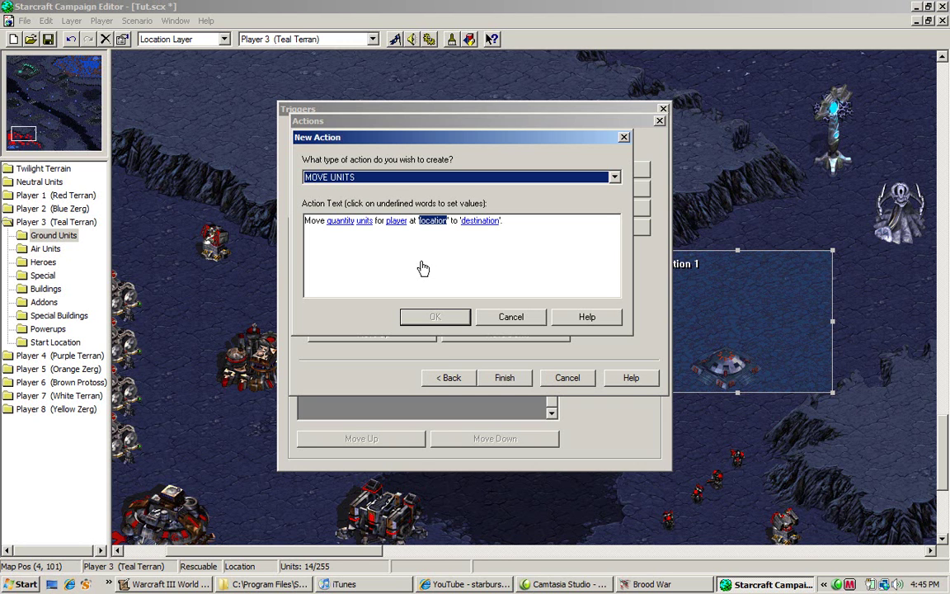
{"action": "left_click", "coordinate": [340, 220]}
{"action": "key", "text": "Tab"}
{"action": "key", "text": "Tab"}
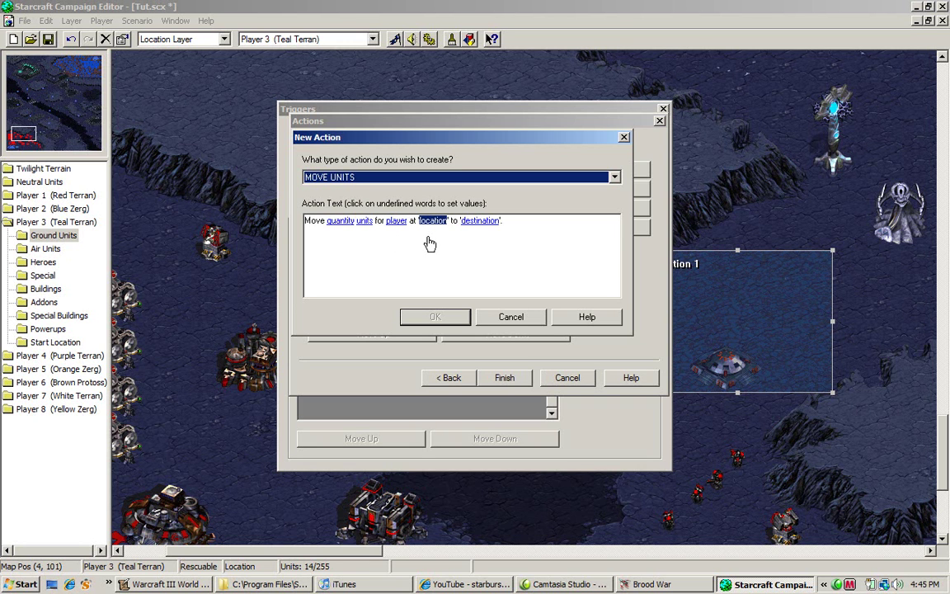